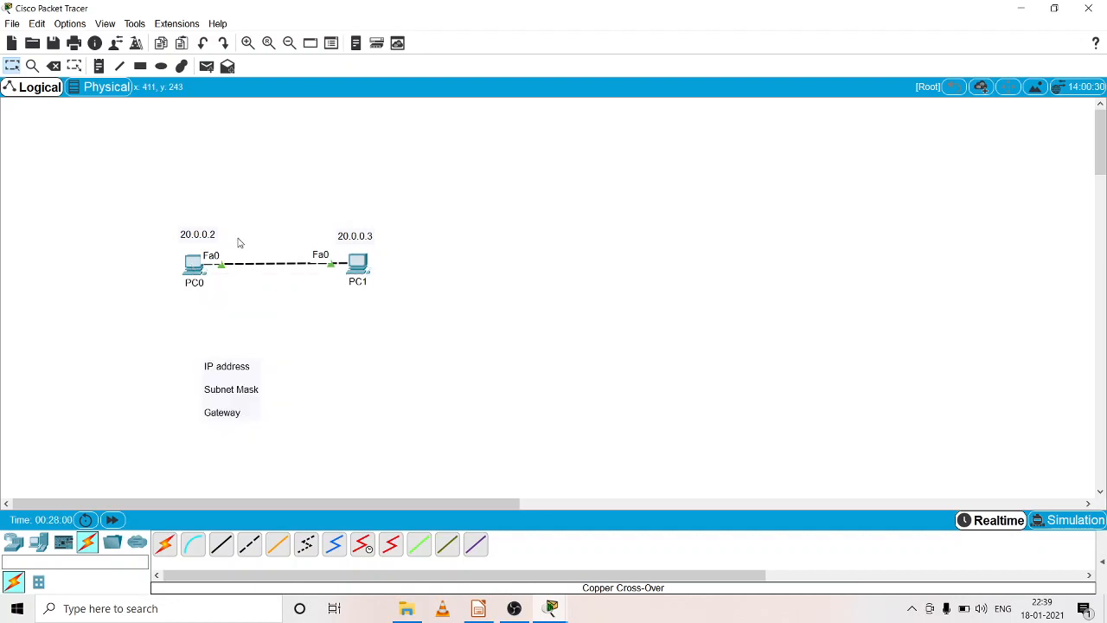
- Configure PC0 with static IP address 20.0.0.2, subnet mask 255.0.0.0 and default gateway 20.0.0.1
{"action": "left_click", "coordinate": [193, 265]}
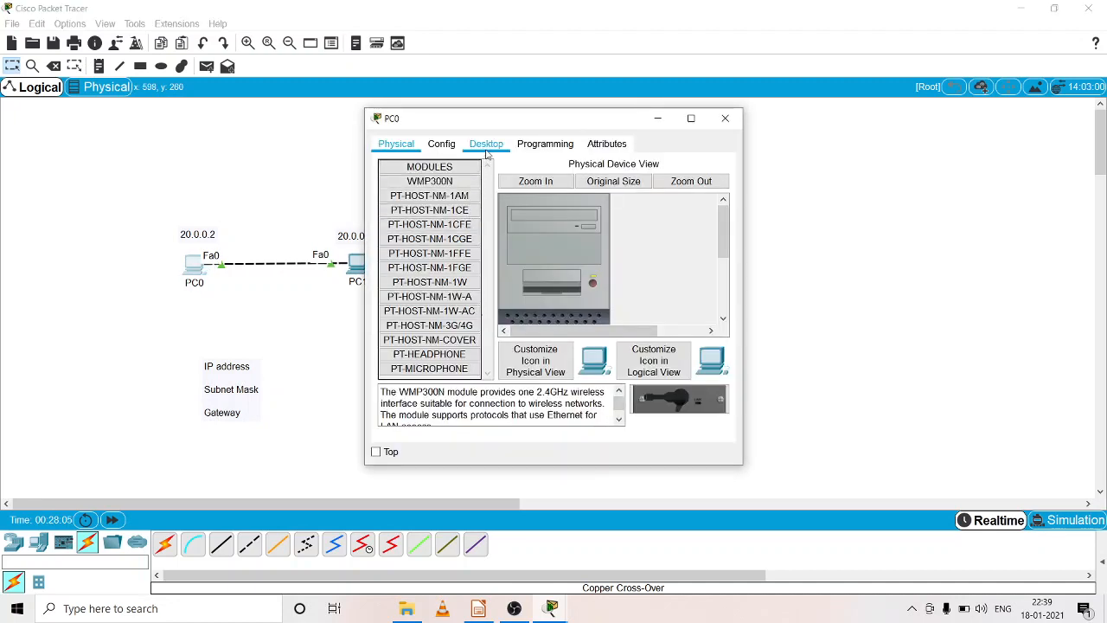
{"action": "left_click", "coordinate": [486, 149]}
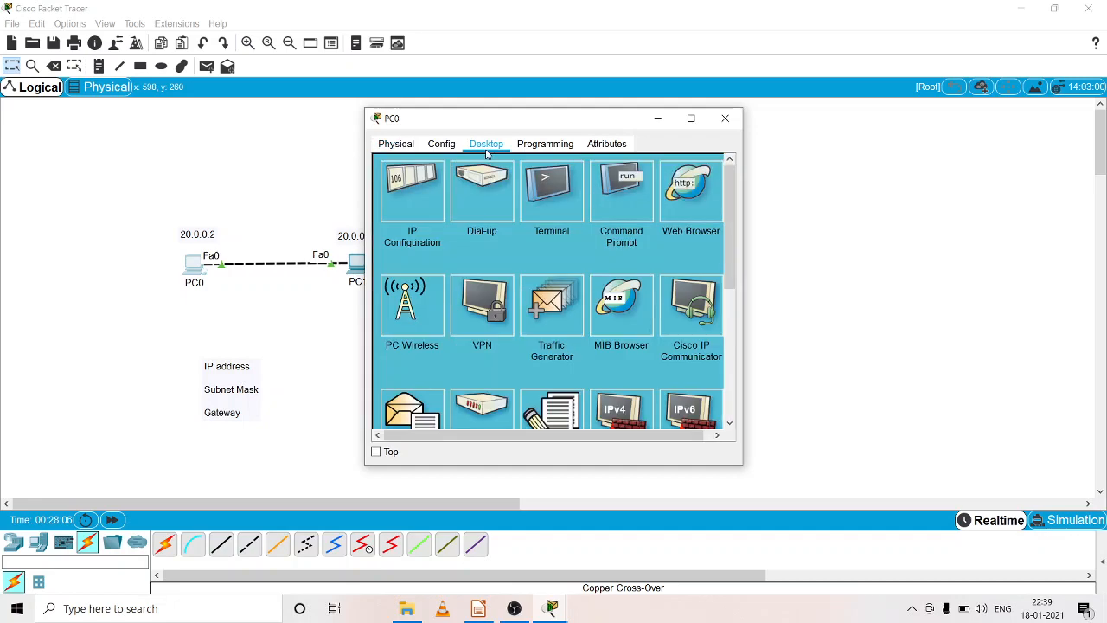
{"action": "left_click", "coordinate": [426, 205]}
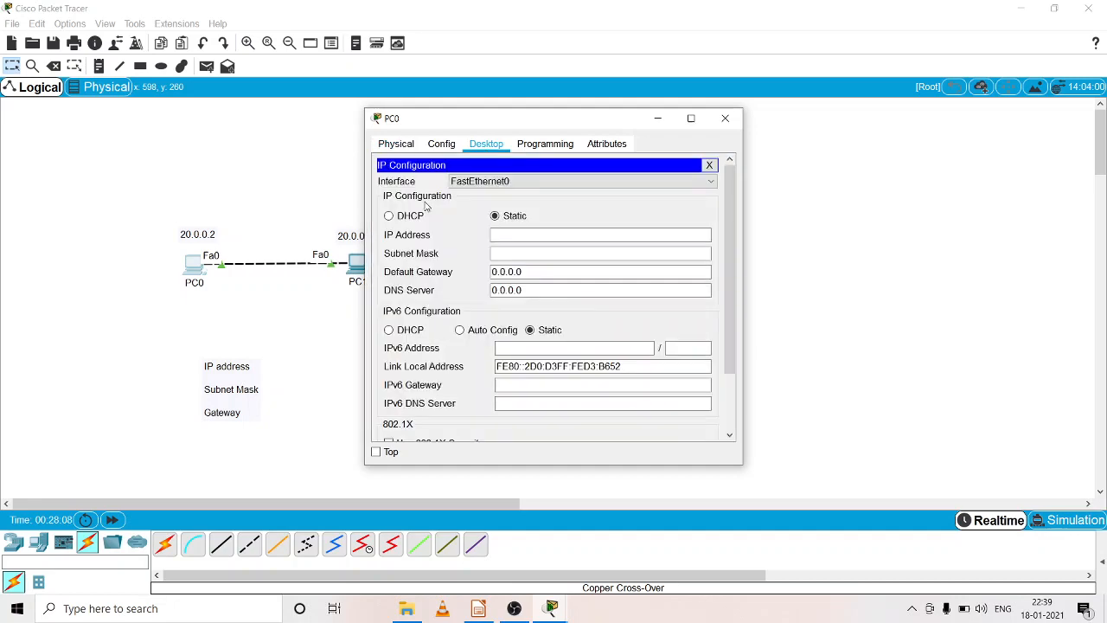
{"action": "left_click", "coordinate": [690, 118]}
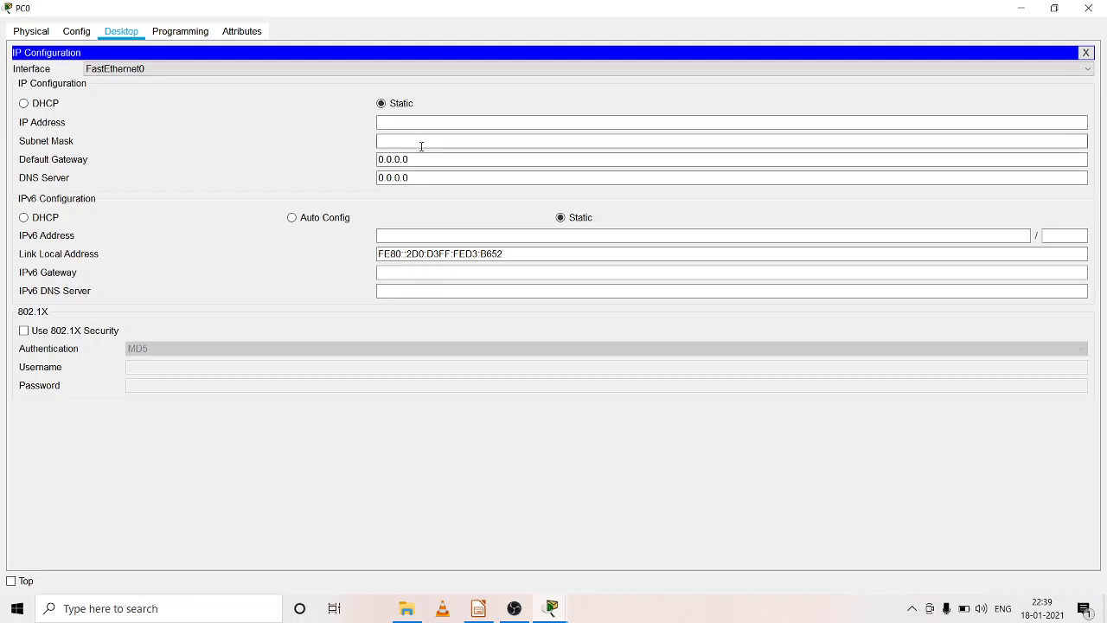
{"action": "left_click", "coordinate": [402, 124]}
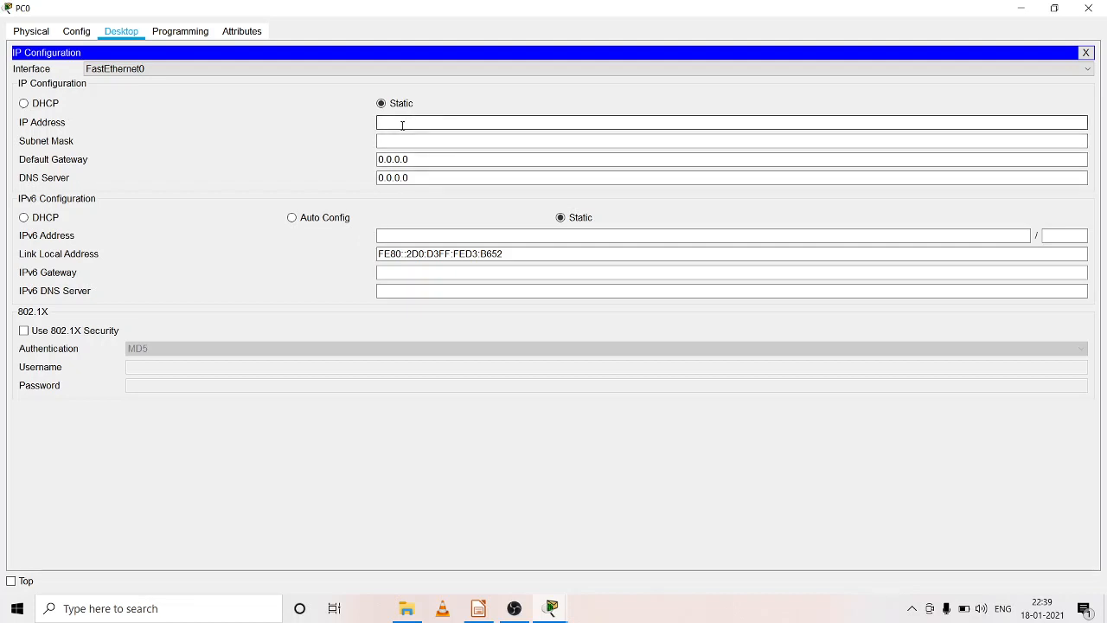
{"action": "type", "text": "20.0.0.2"}
{"action": "key", "text": "Tab"}
{"action": "key", "text": "Tab"}
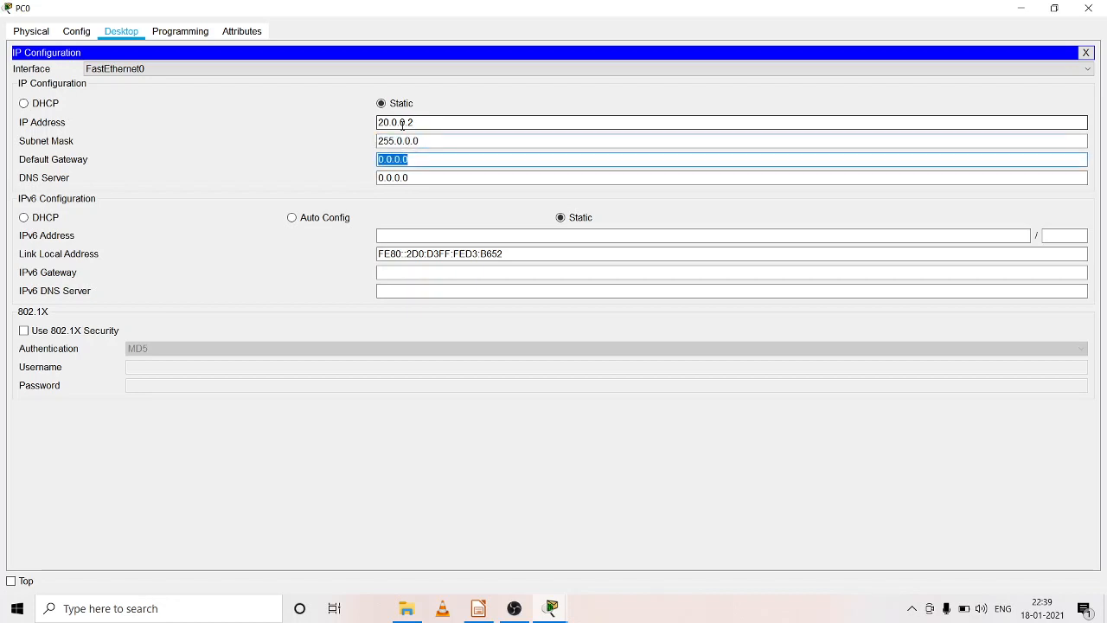
{"action": "type", "text": "20.0.0.1"}
{"action": "left_click", "coordinate": [1089, 8]}
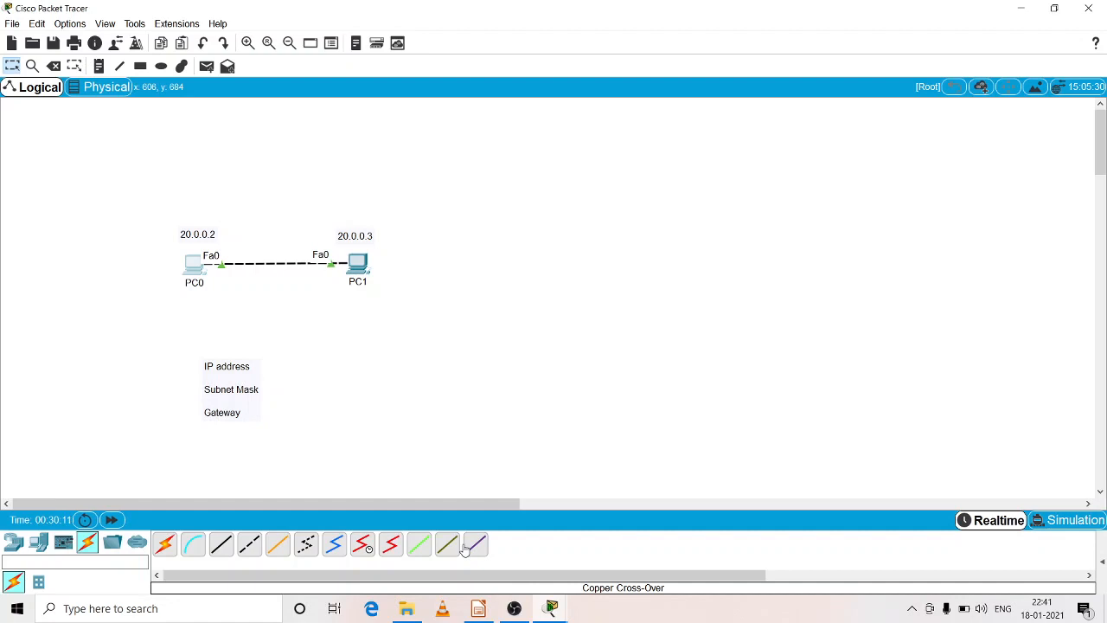
- Configure PC1 with static IP address 20.0.0.3, subnet mask 255.0.0.0 and default gateway 20.0.0.1
{"action": "left_click", "coordinate": [353, 262]}
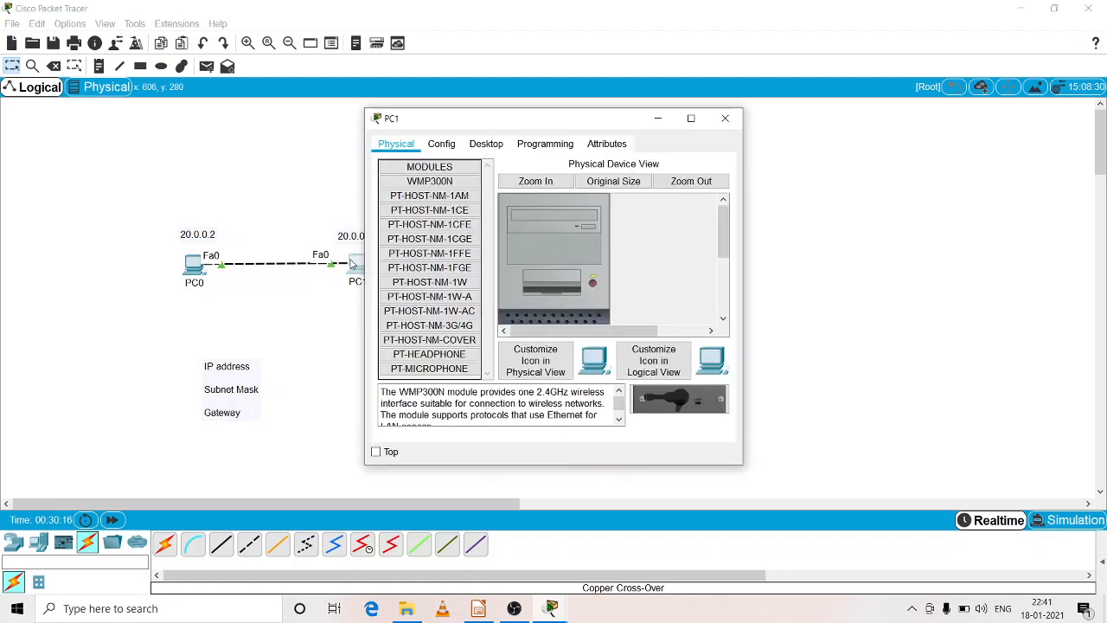
{"action": "left_click", "coordinate": [485, 144]}
{"action": "left_click", "coordinate": [395, 190]}
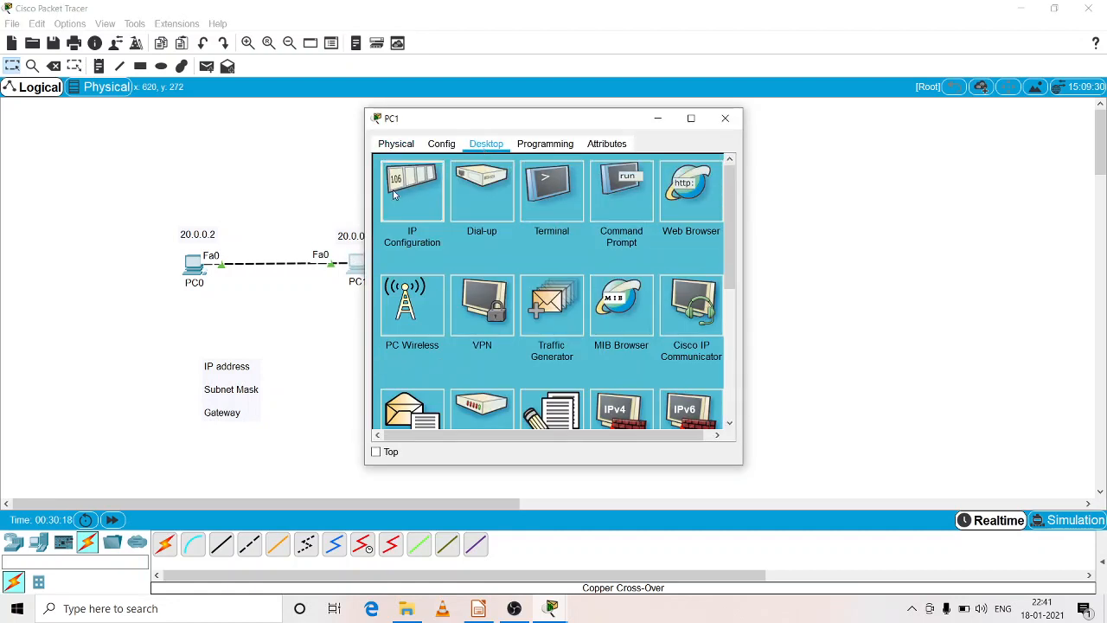
{"action": "left_click", "coordinate": [512, 234]}
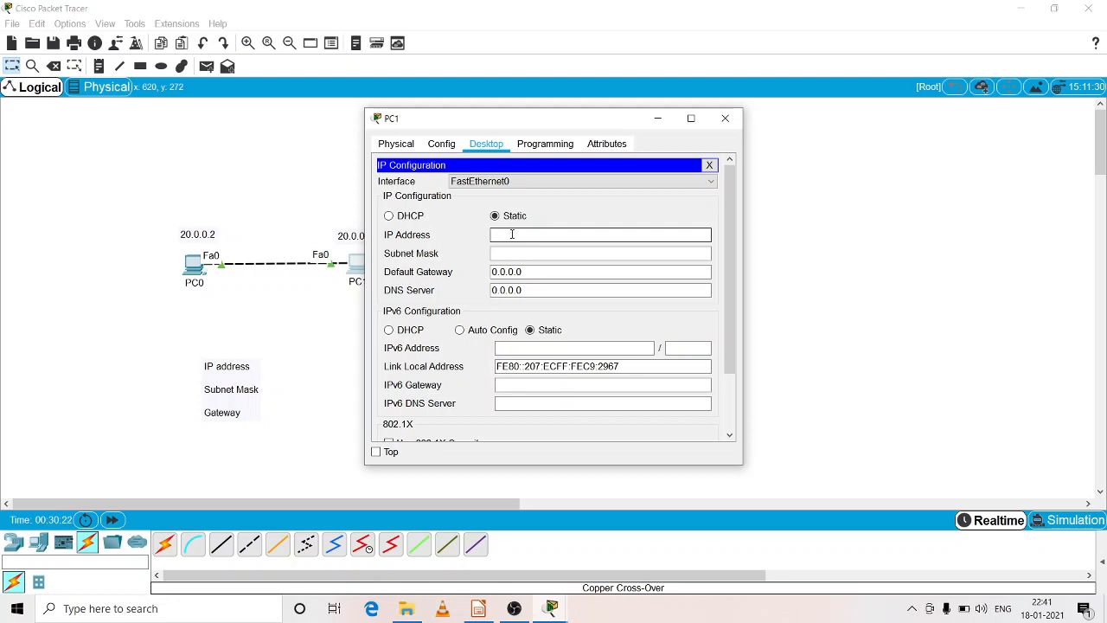
{"action": "type", "text": "20.0.0"}
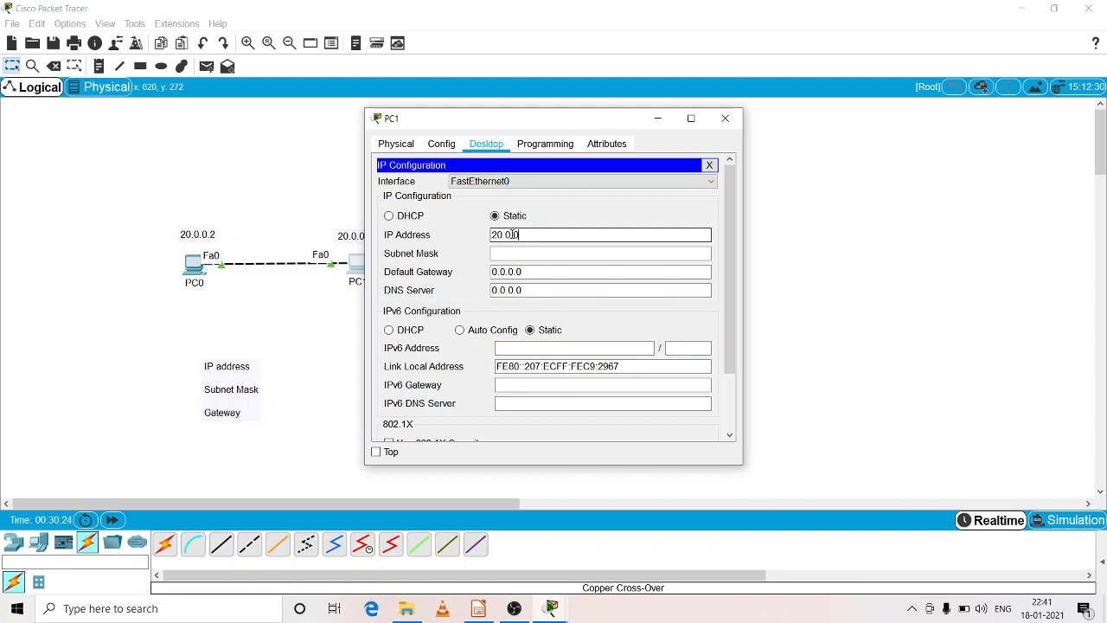
{"action": "type", "text": ".3"}
{"action": "key", "text": "Tab"}
{"action": "key", "text": "Tab"}
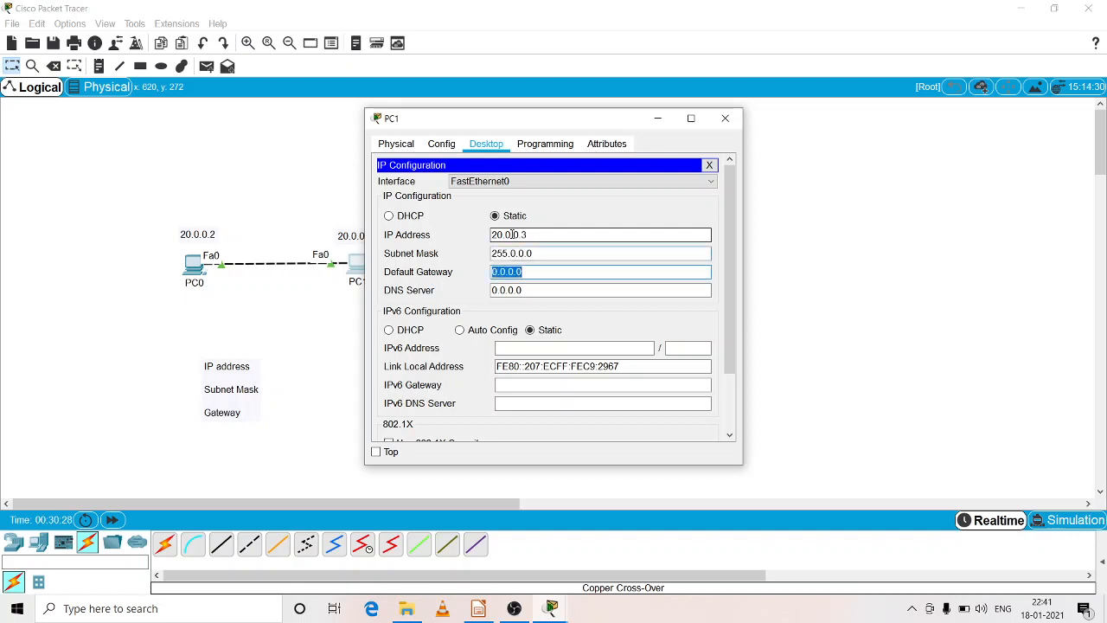
{"action": "type", "text": "20.0.0.1"}
{"action": "left_click", "coordinate": [724, 117]}
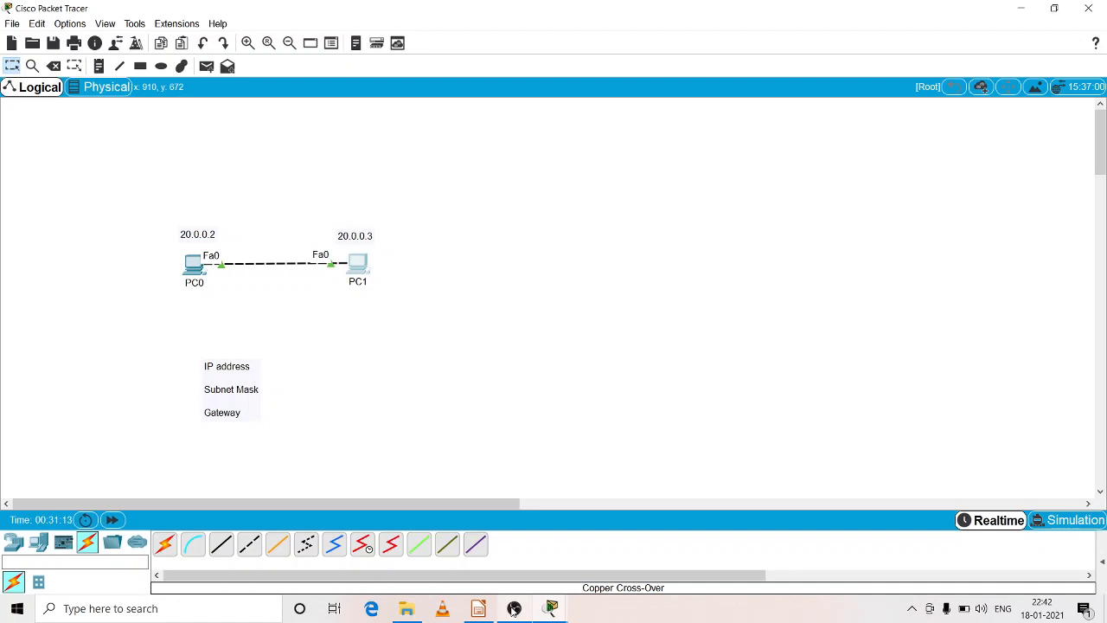
- Add a simple PDU with PC0 as the source and PC1 as the destination
{"action": "left_click", "coordinate": [206, 67]}
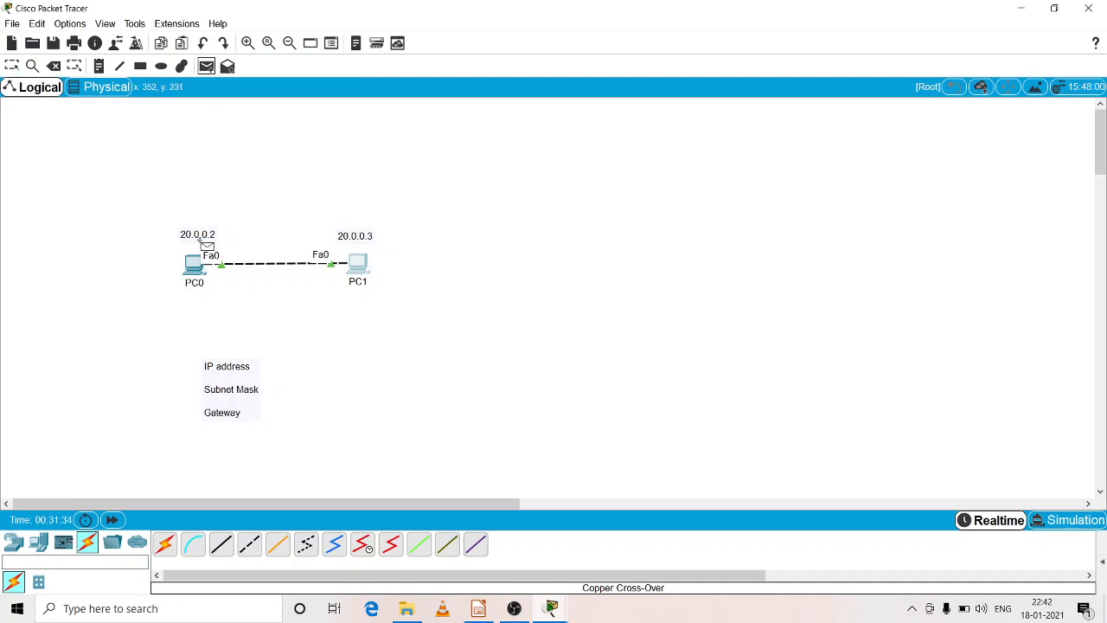
{"action": "left_click", "coordinate": [196, 264]}
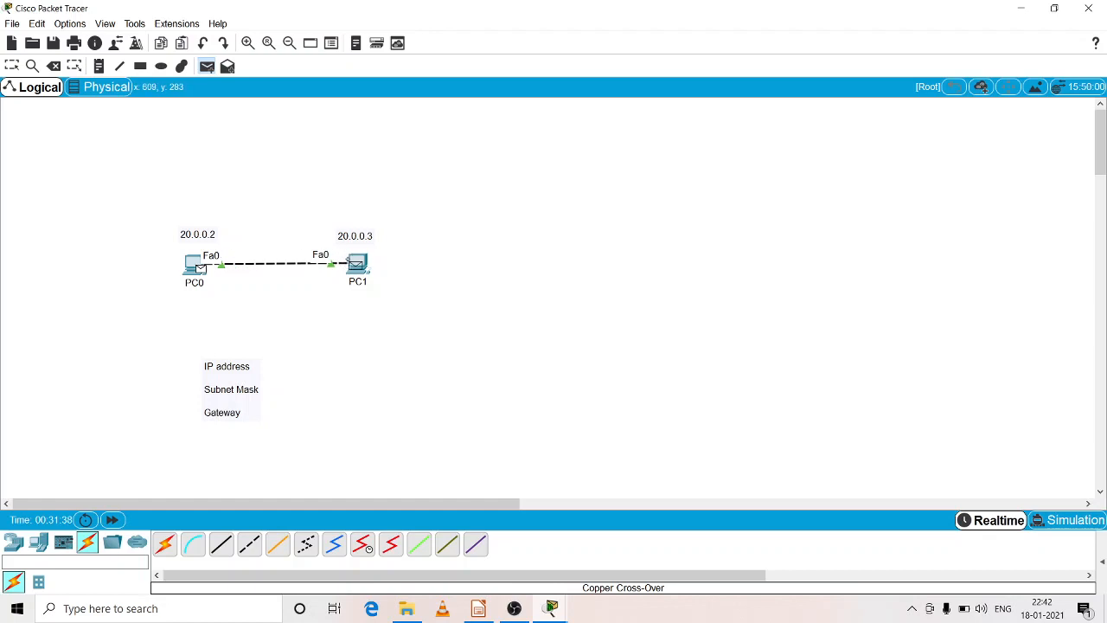
{"action": "left_click", "coordinate": [350, 263]}
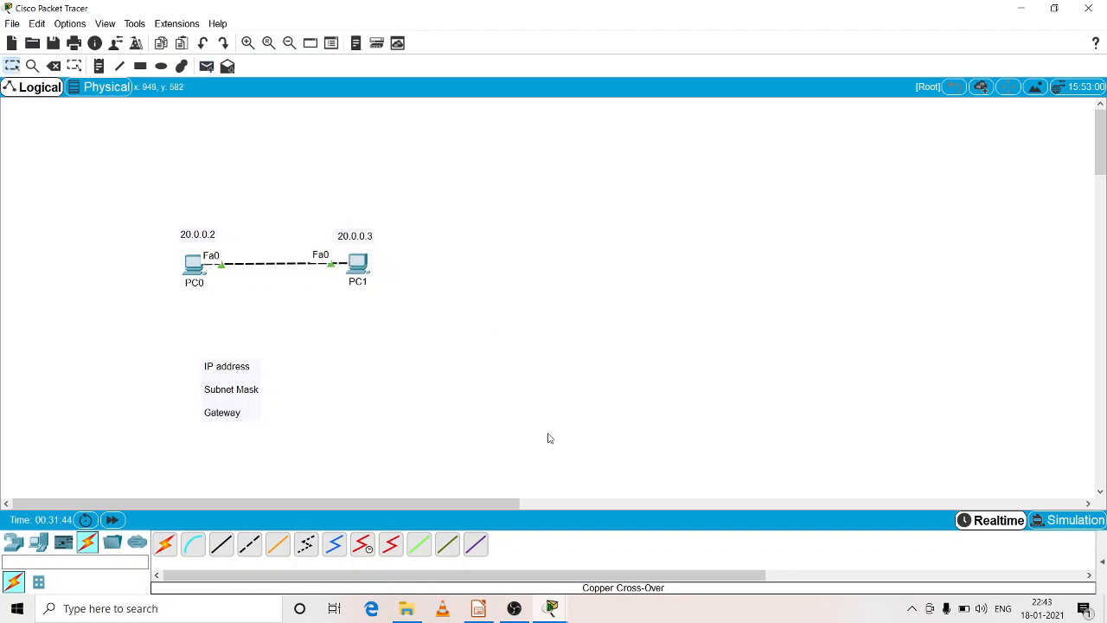
- Switch to Simulation mode and play the ICMP packet exchange between PC0 and PC1
{"action": "key", "text": "shift+s"}
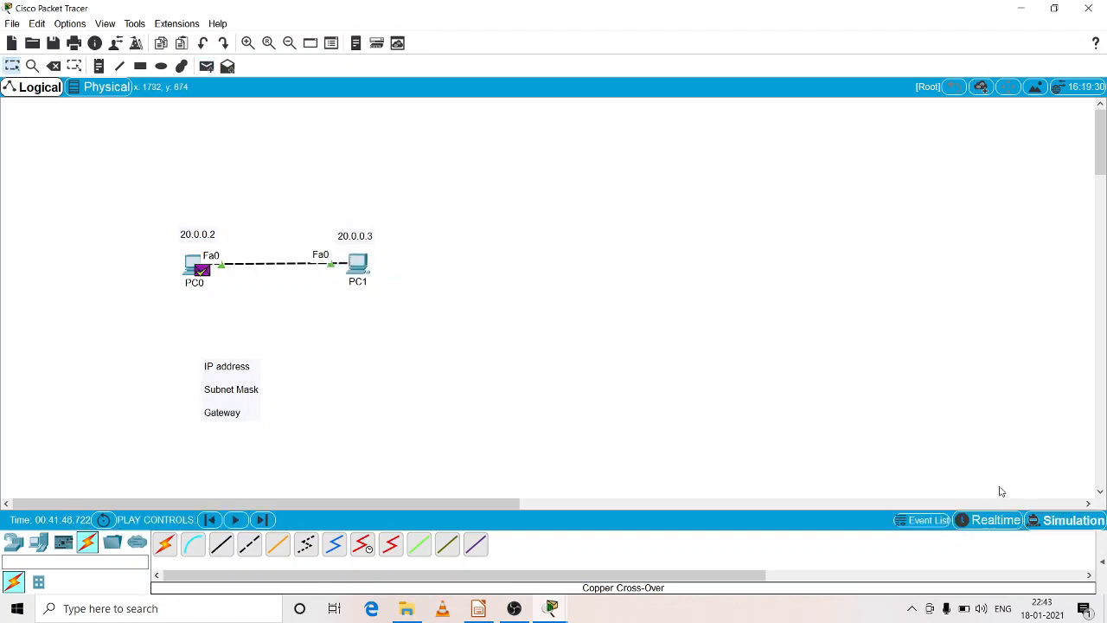
{"action": "left_click", "coordinate": [1051, 524]}
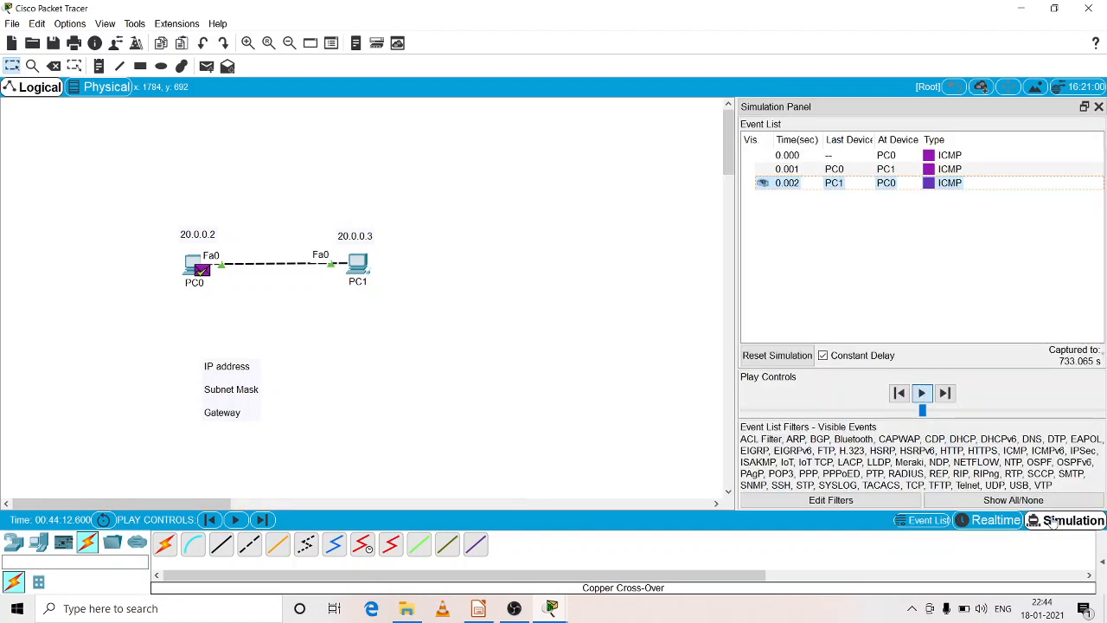
{"action": "left_click", "coordinate": [923, 394]}
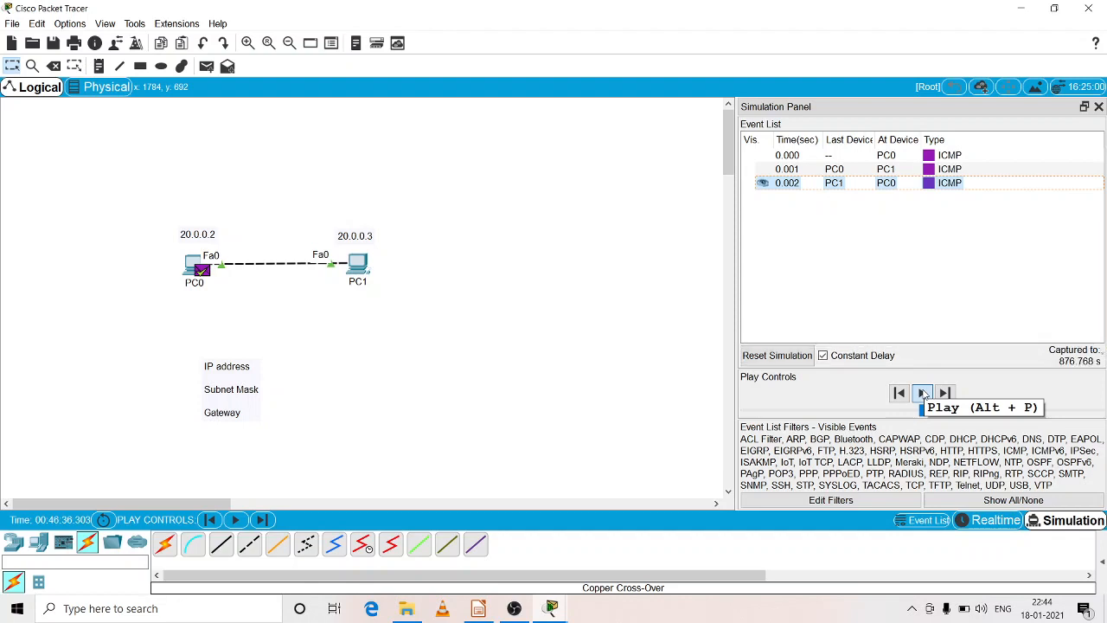
{"action": "left_click", "coordinate": [922, 394]}
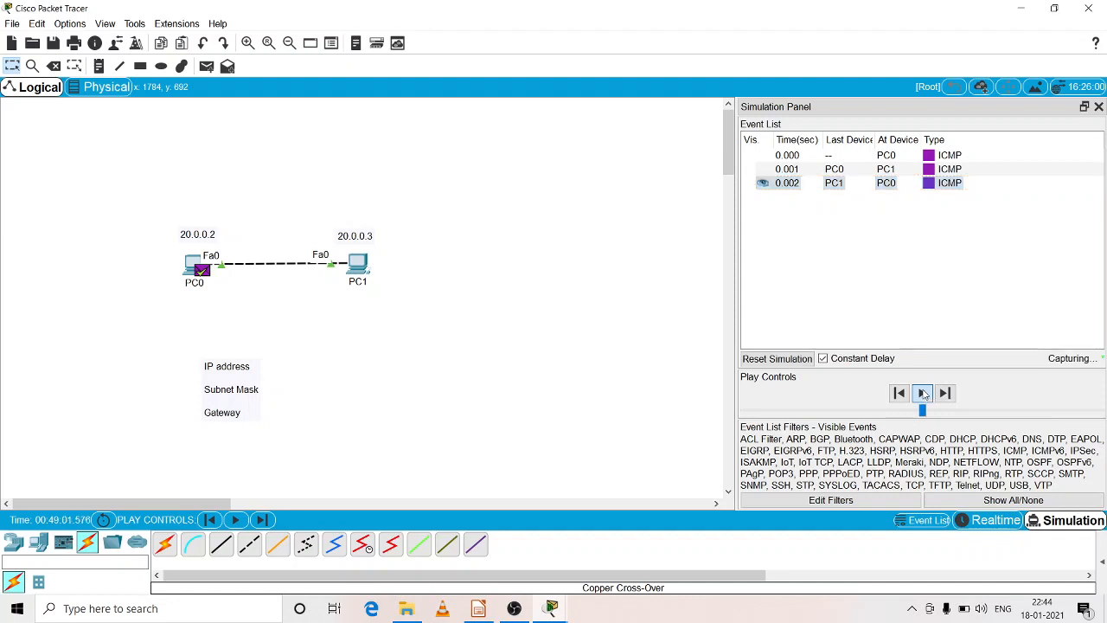
{"action": "left_click", "coordinate": [922, 393]}
{"action": "left_click", "coordinate": [922, 394]}
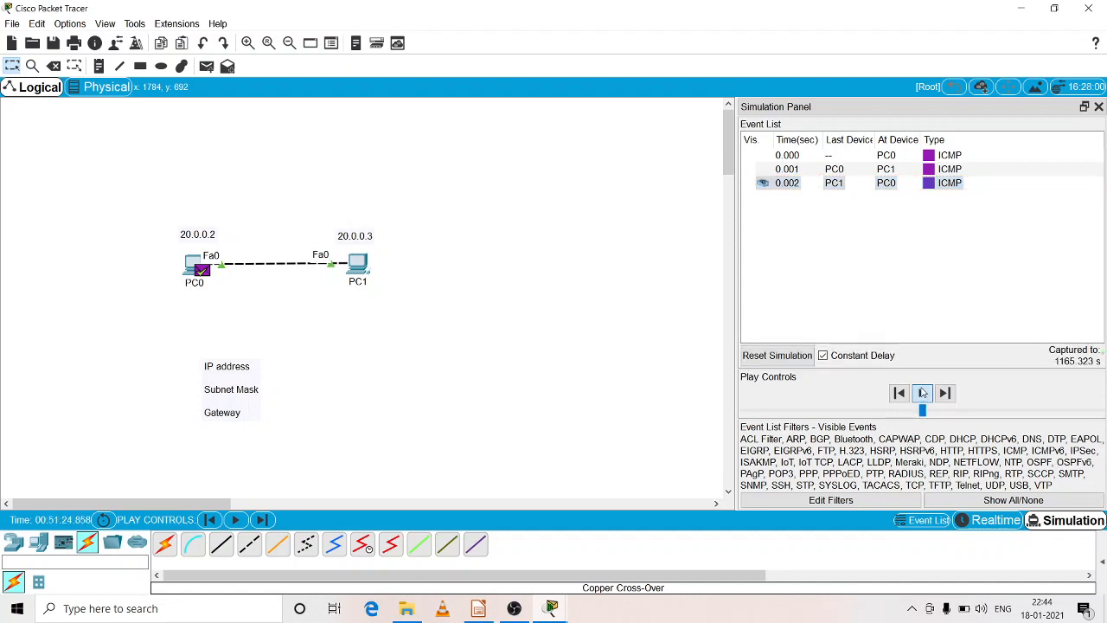
{"action": "left_click", "coordinate": [922, 394]}
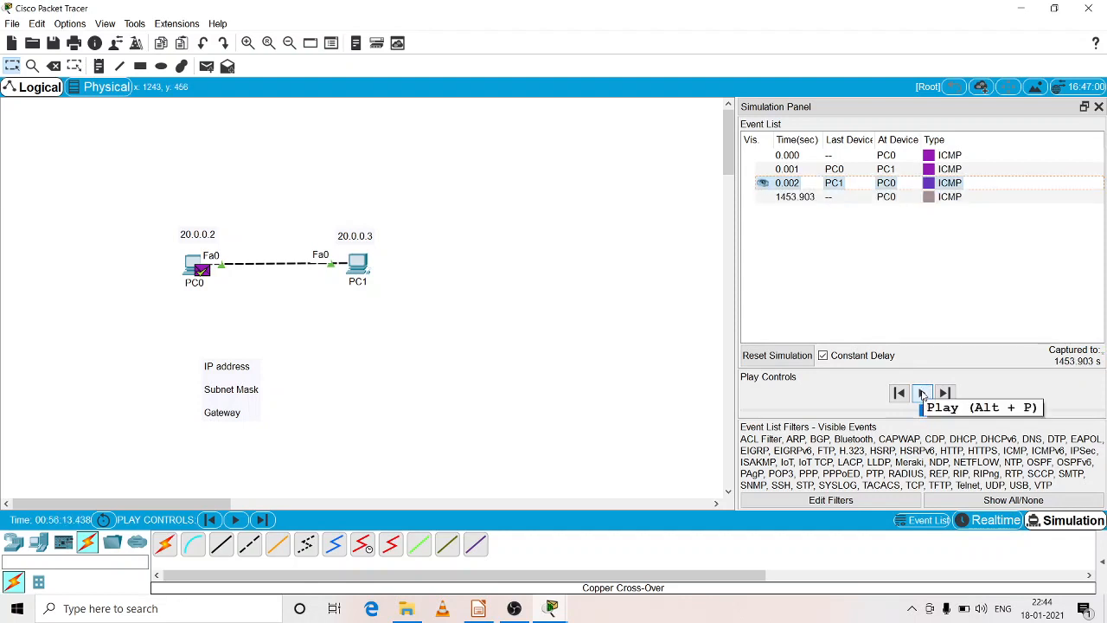
{"action": "left_click", "coordinate": [922, 394]}
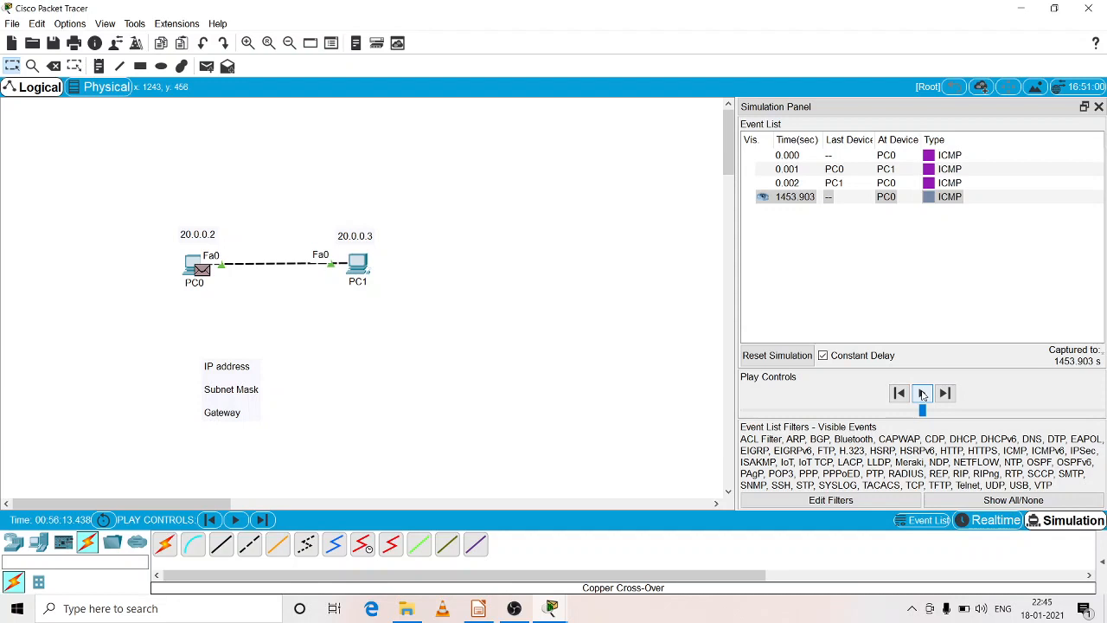
{"action": "left_click", "coordinate": [922, 394]}
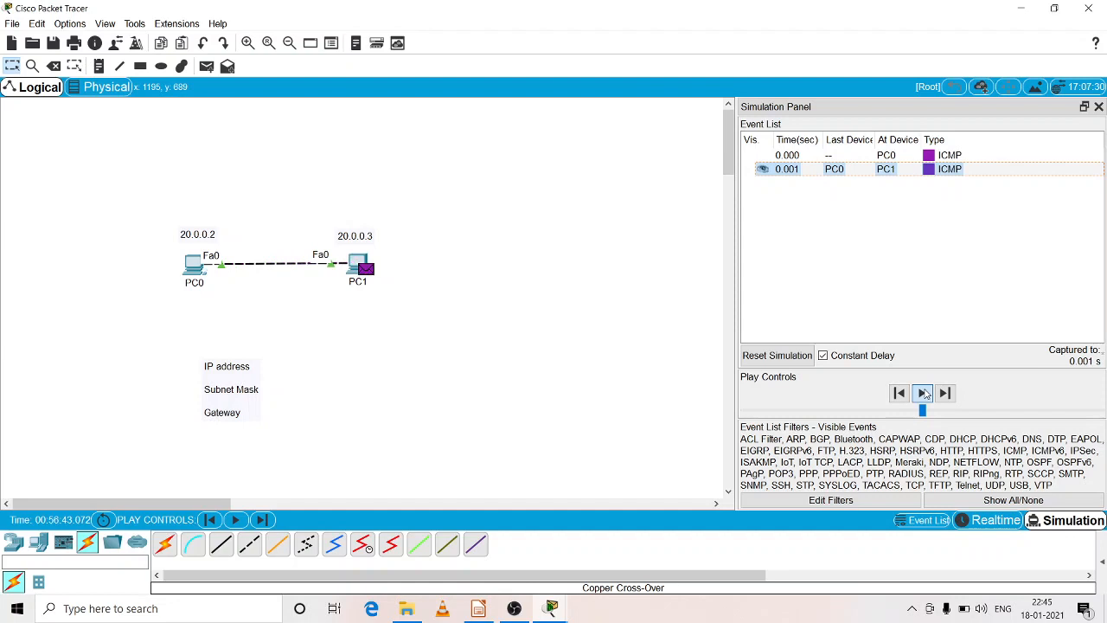
{"action": "left_click", "coordinate": [924, 394]}
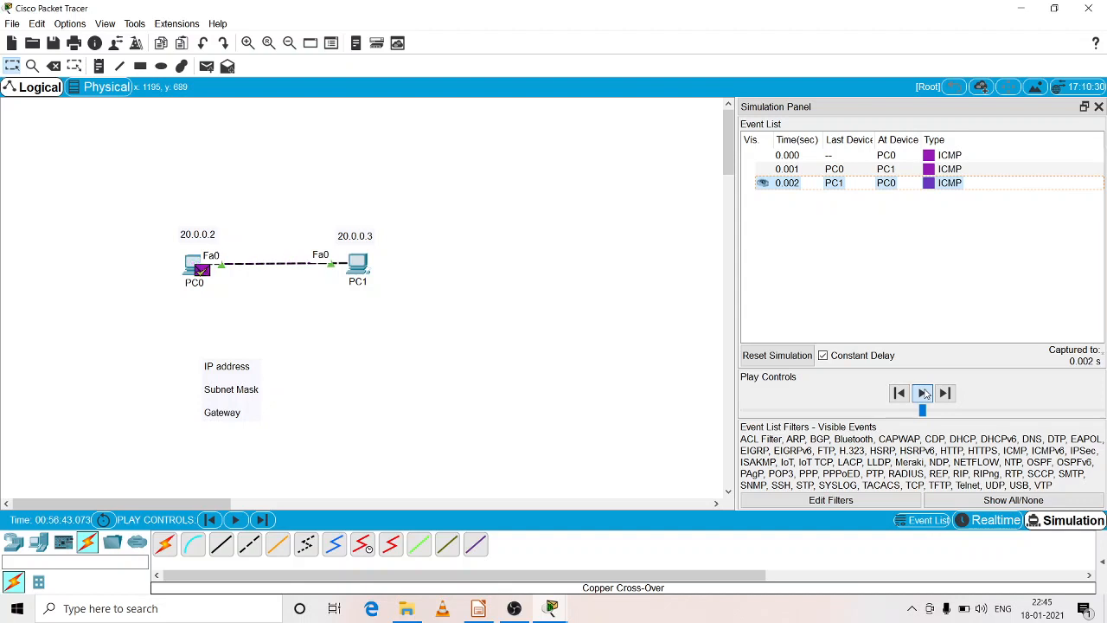
{"action": "left_click", "coordinate": [924, 394]}
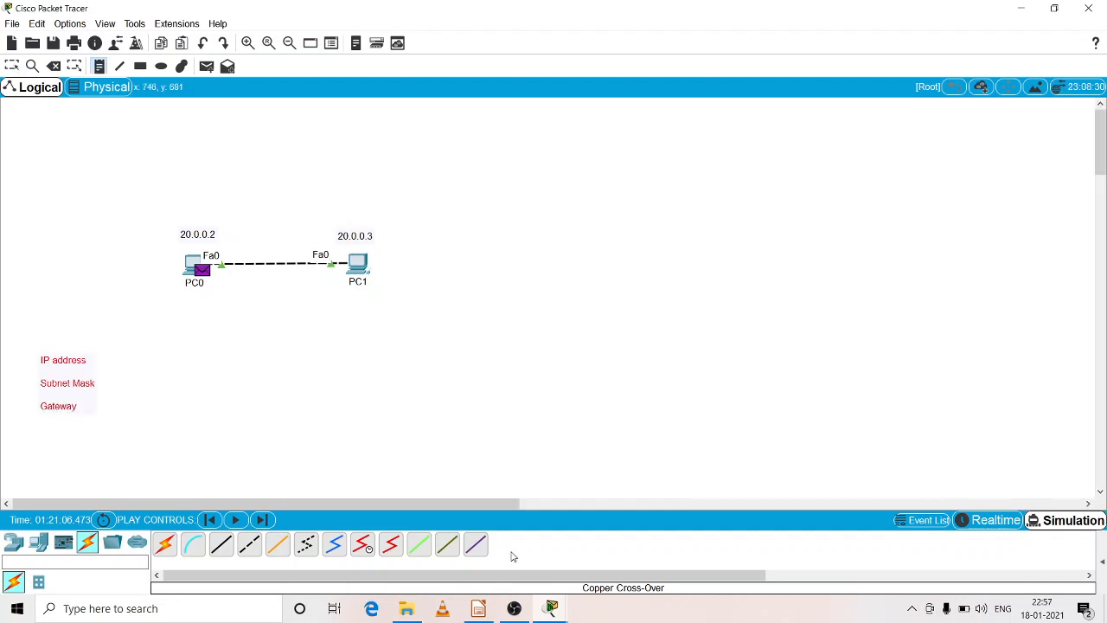
- Place a note below the two PCs with the lines "Wire", "No communication" and "data loses"
{"action": "left_click", "coordinate": [233, 337]}
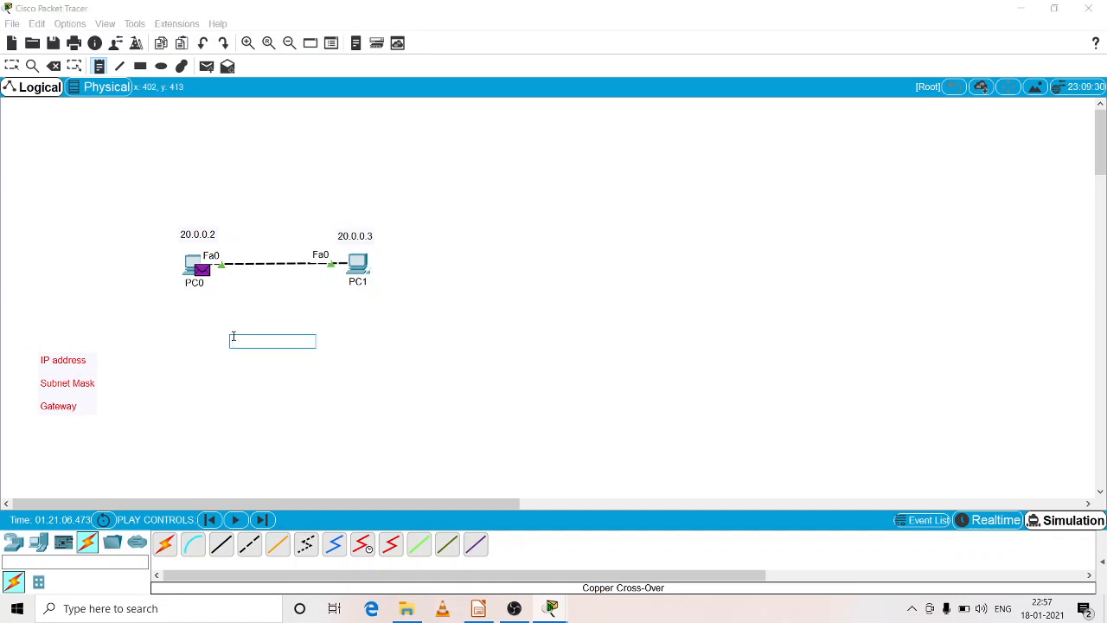
{"action": "type", "text": "Wire No communication data lose"}
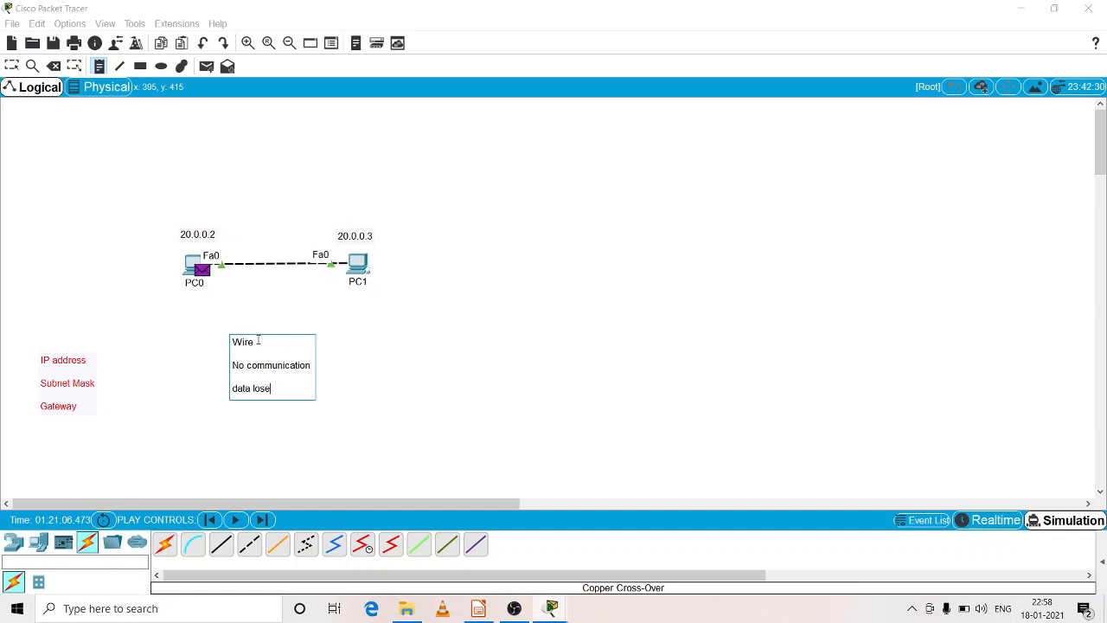
{"action": "type", "text": "s"}
- Place another note beside the "Wire" note with the lines "Firewall" and "Antivirus"
{"action": "left_click", "coordinate": [332, 345]}
{"action": "type", "text": "a"}
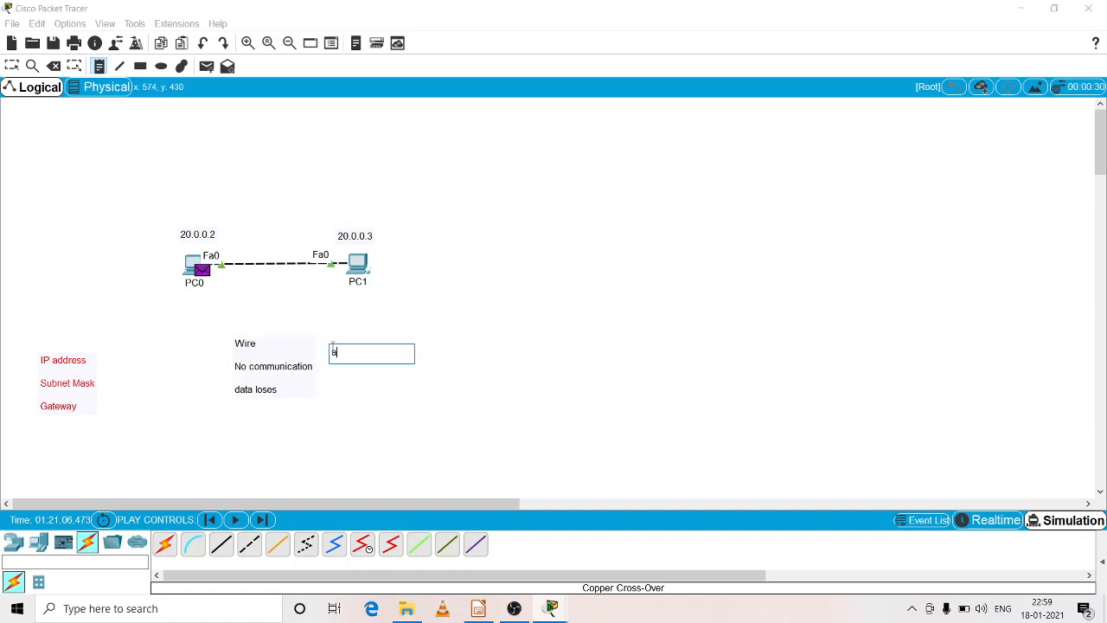
{"action": "key", "text": "BackSpace"}
{"action": "type", "text": "Firewall"}
{"action": "key", "text": "Return"}
{"action": "type", "text": "Antivirus"}
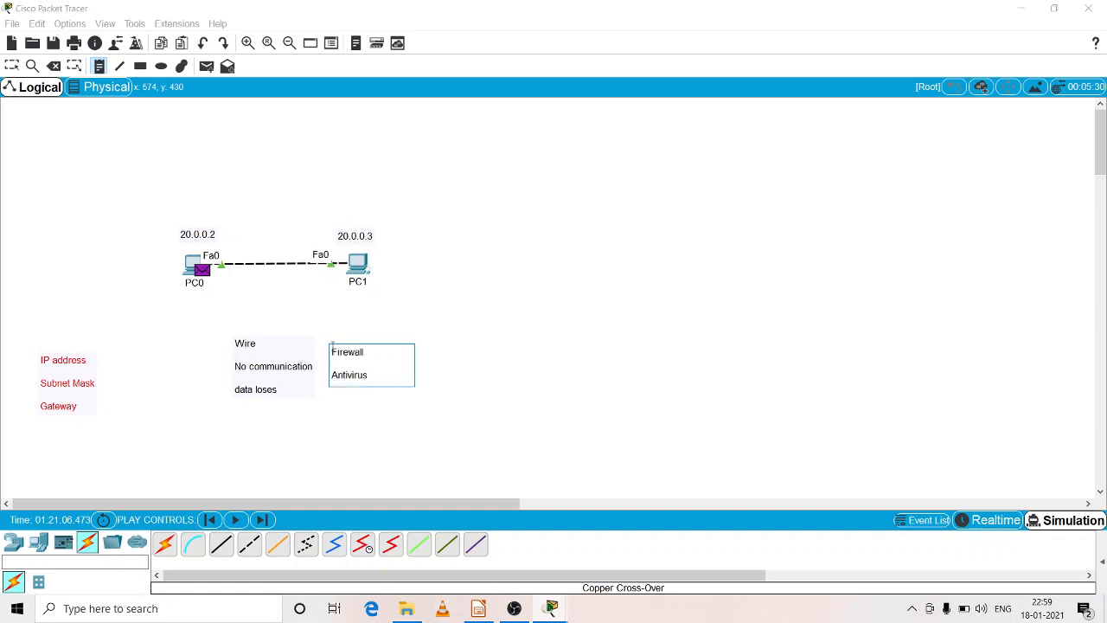
{"action": "left_click", "coordinate": [426, 318]}
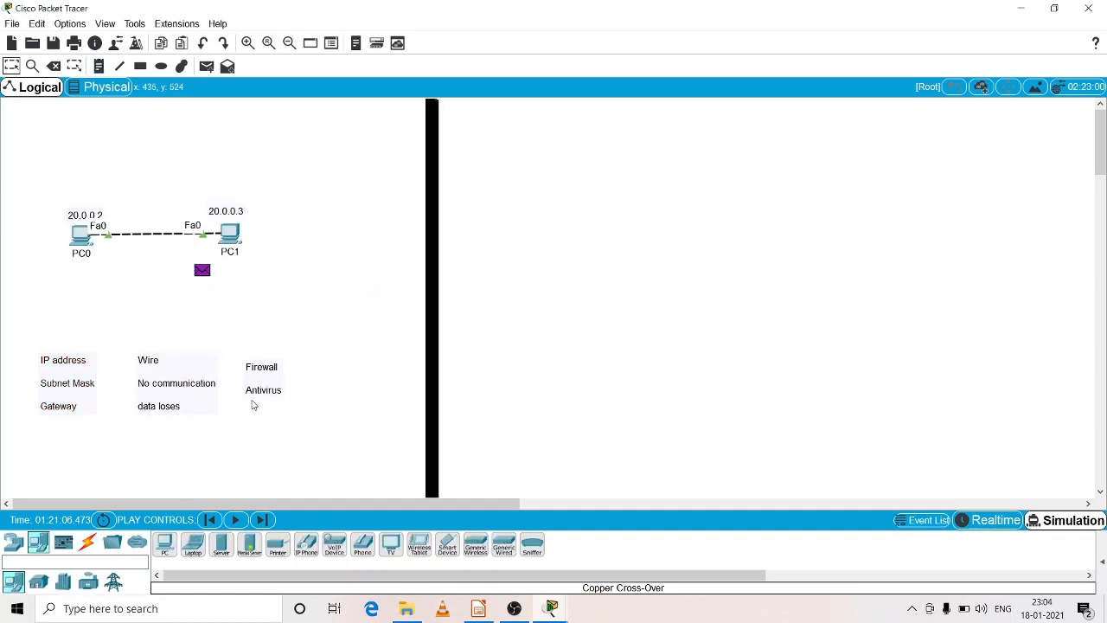
- Place a server in the empty area beyond the black divider line and a 2960 switch below it
{"action": "left_click", "coordinate": [221, 549]}
{"action": "left_click", "coordinate": [735, 141]}
{"action": "left_click", "coordinate": [14, 542]}
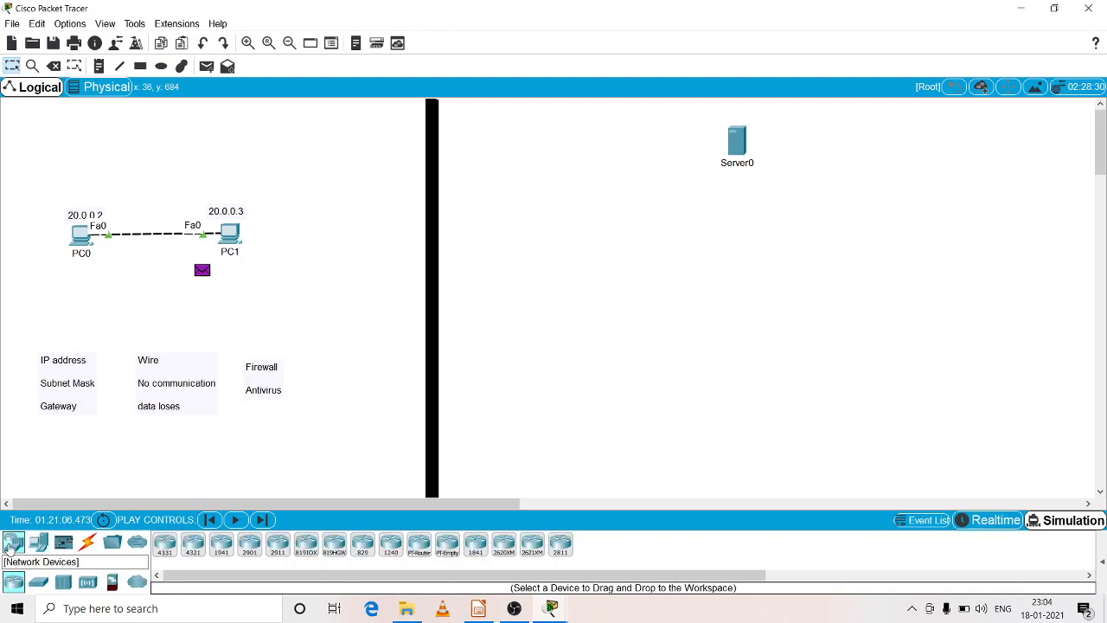
{"action": "left_click", "coordinate": [38, 581]}
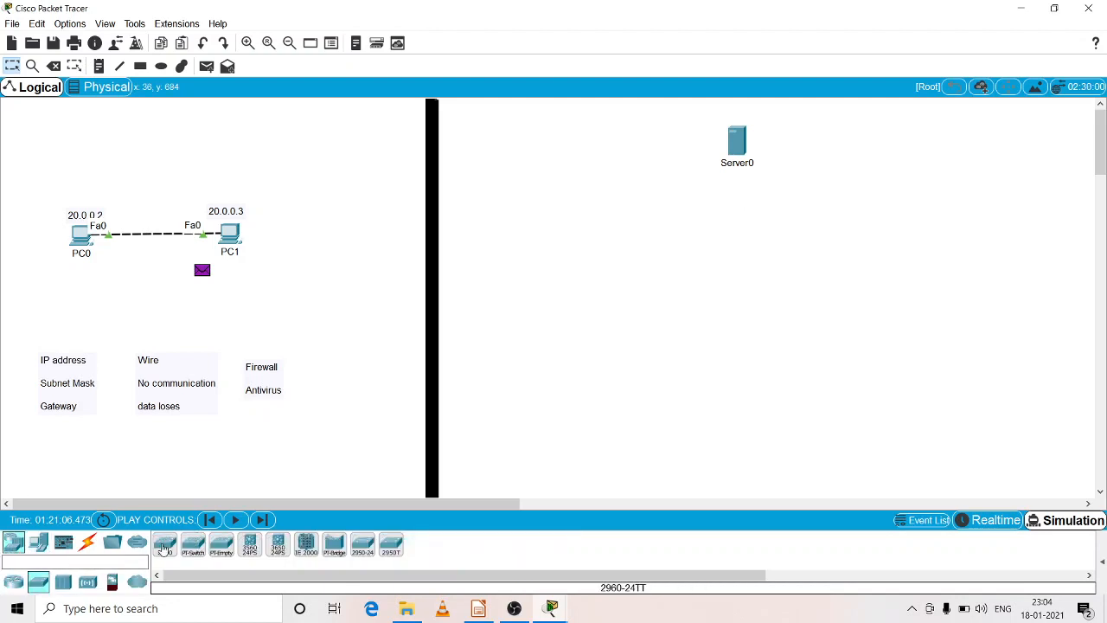
{"action": "left_click", "coordinate": [164, 544]}
{"action": "left_click", "coordinate": [725, 225]}
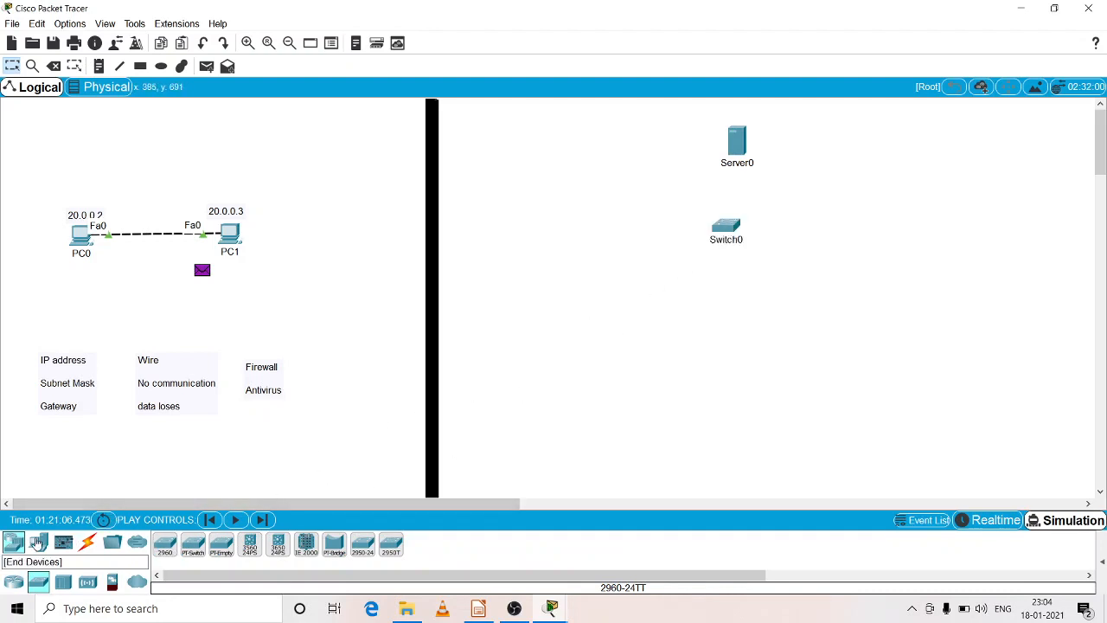
- Place three PCs in a row below the switch and a laptop beside them, near the black divider line
{"action": "left_click", "coordinate": [63, 542]}
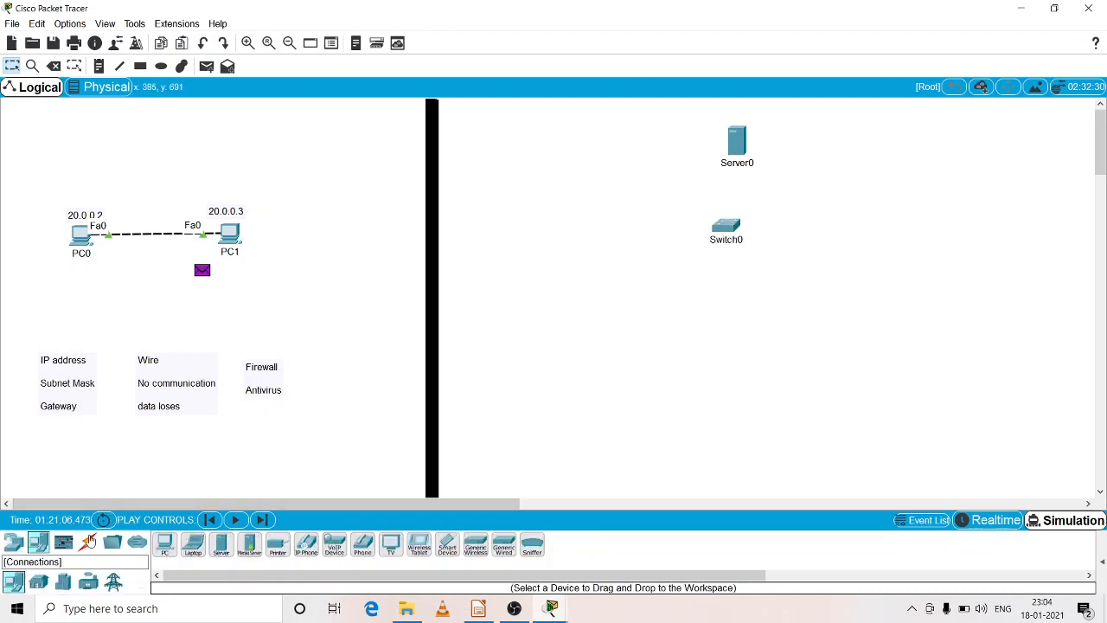
{"action": "left_click", "coordinate": [172, 546]}
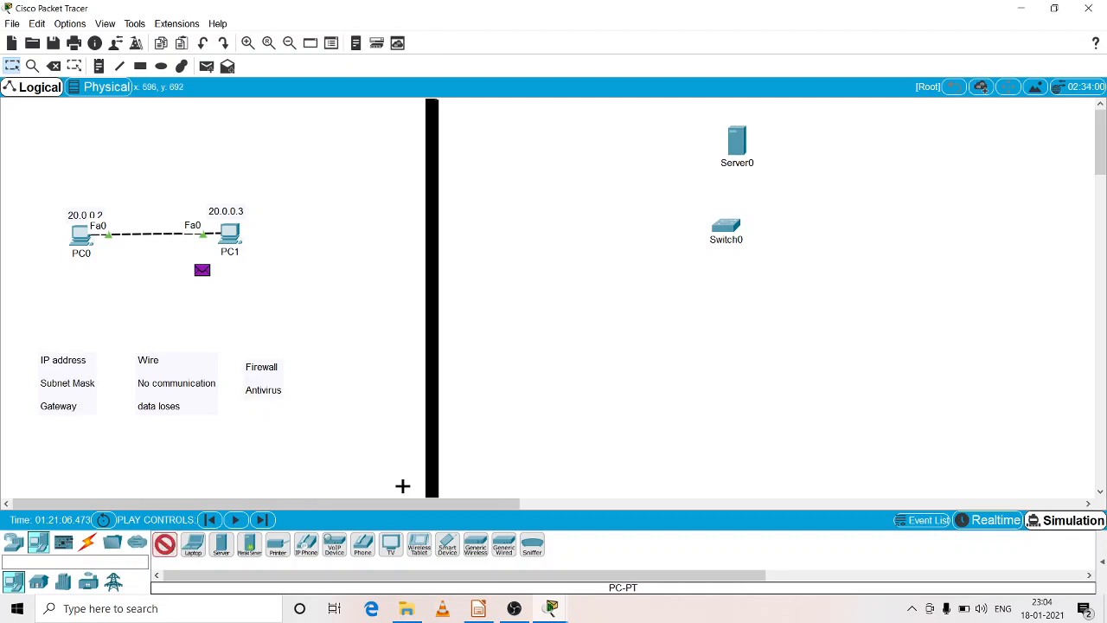
{"action": "left_click", "coordinate": [622, 311]}
{"action": "left_click", "coordinate": [702, 307]}
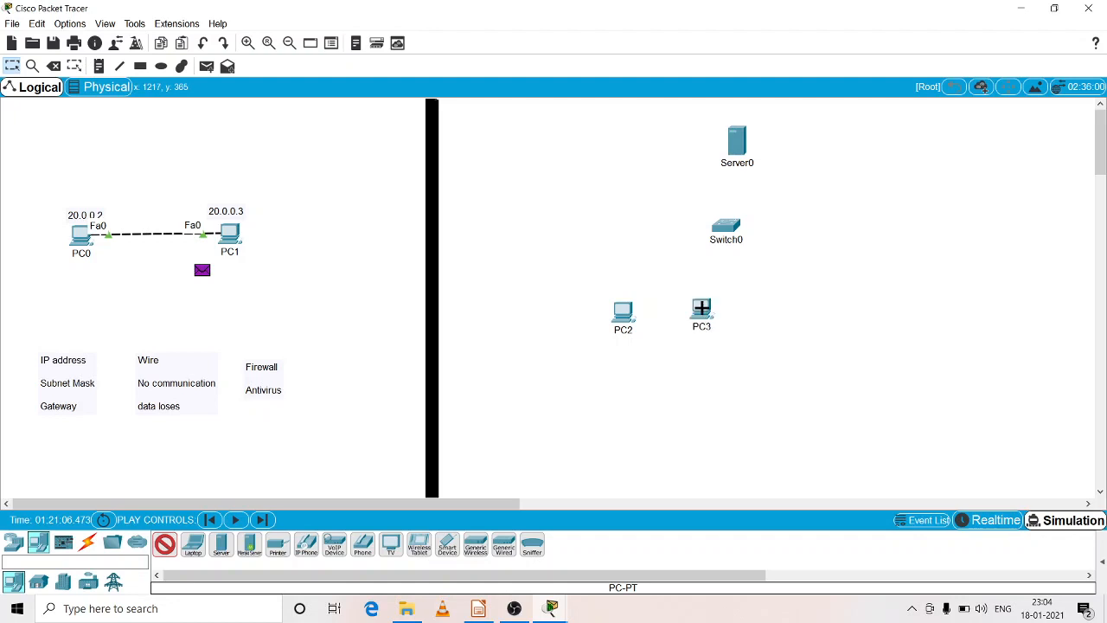
{"action": "left_click", "coordinate": [784, 306]}
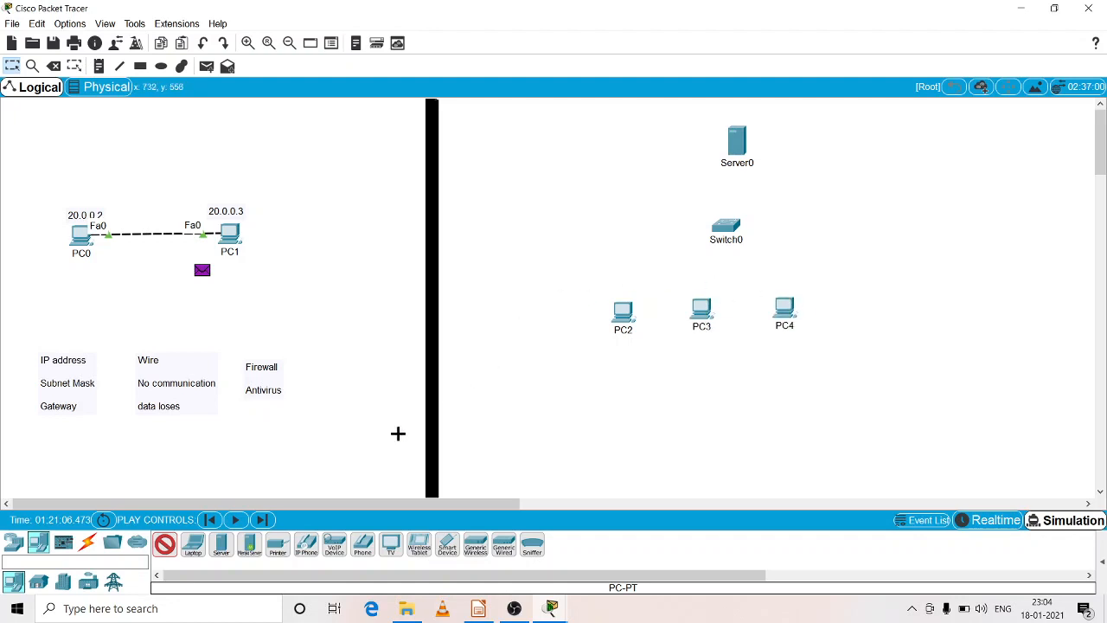
{"action": "left_click", "coordinate": [194, 540]}
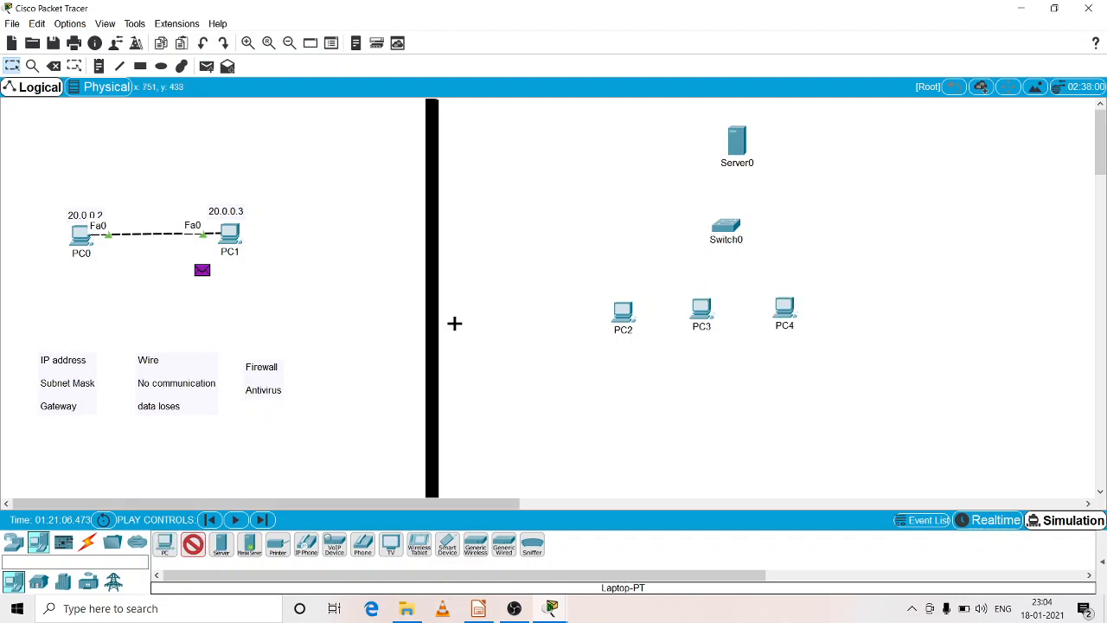
{"action": "left_click", "coordinate": [499, 299]}
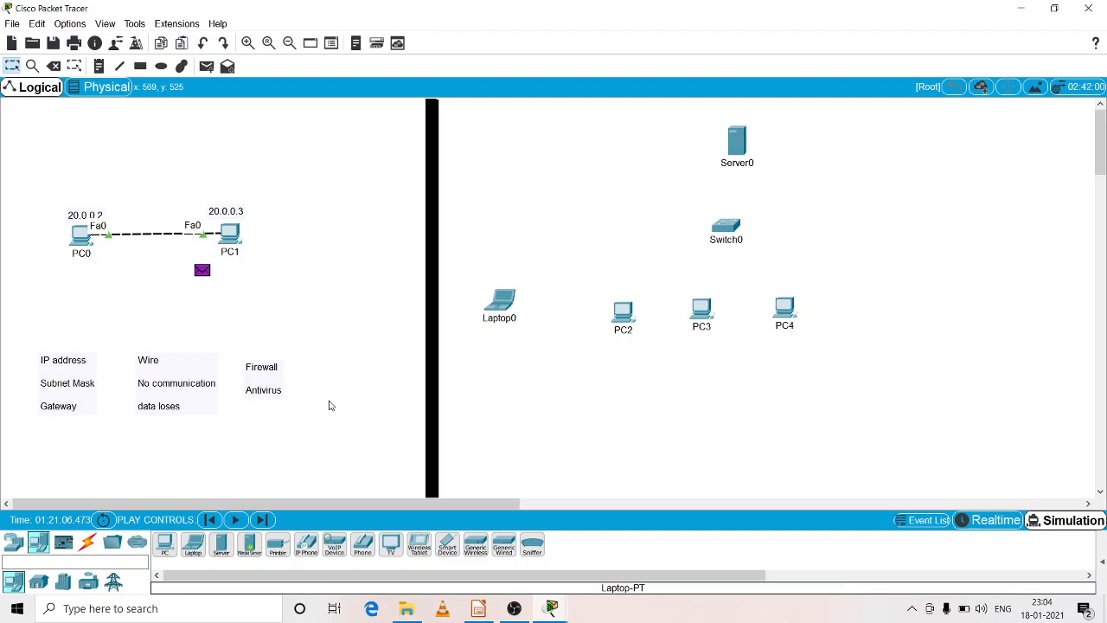
- Spread the three PCs and the laptop farther apart in the row beneath the switch
{"action": "left_click_drag", "start_coordinate": [784, 309], "coordinate": [872, 318]}
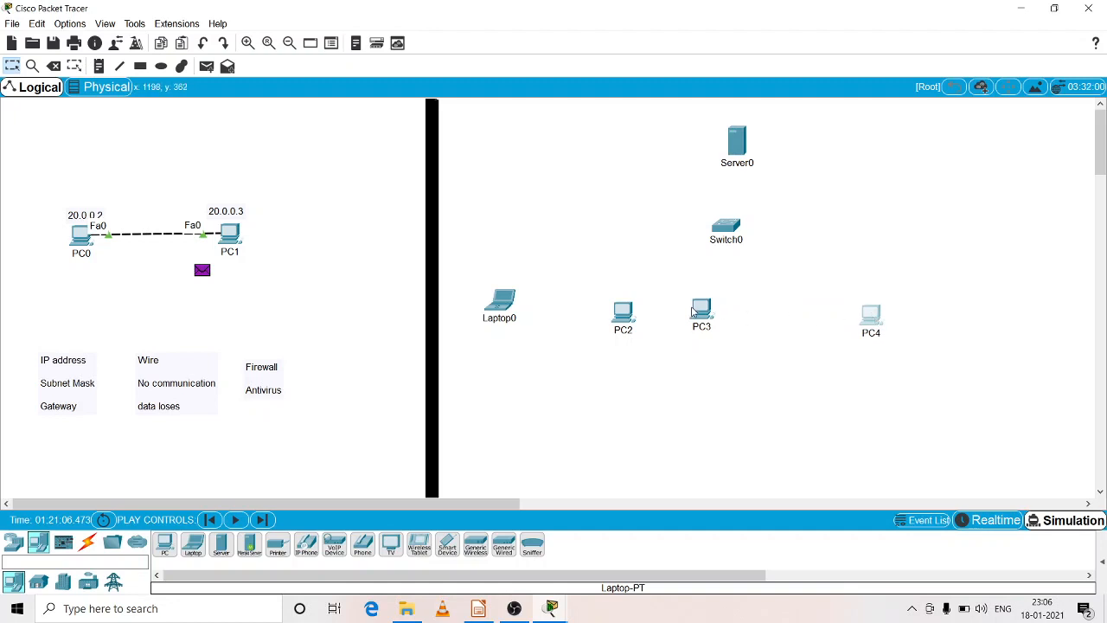
{"action": "left_click_drag", "start_coordinate": [697, 313], "coordinate": [750, 338]}
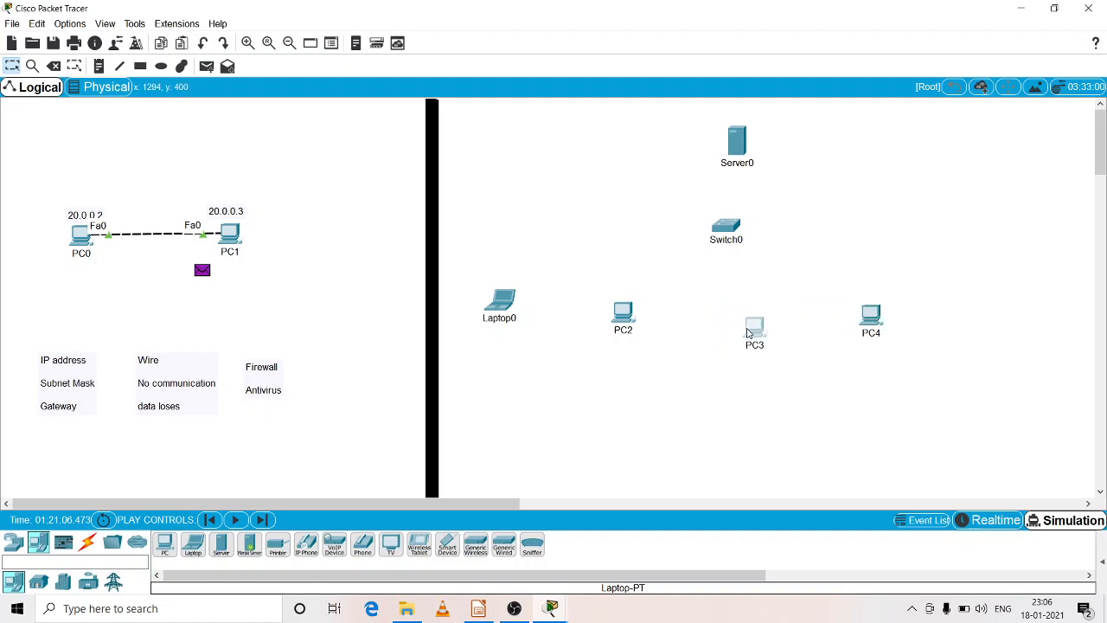
{"action": "left_click_drag", "start_coordinate": [627, 321], "coordinate": [661, 342]}
{"action": "left_click_drag", "start_coordinate": [505, 303], "coordinate": [555, 329]}
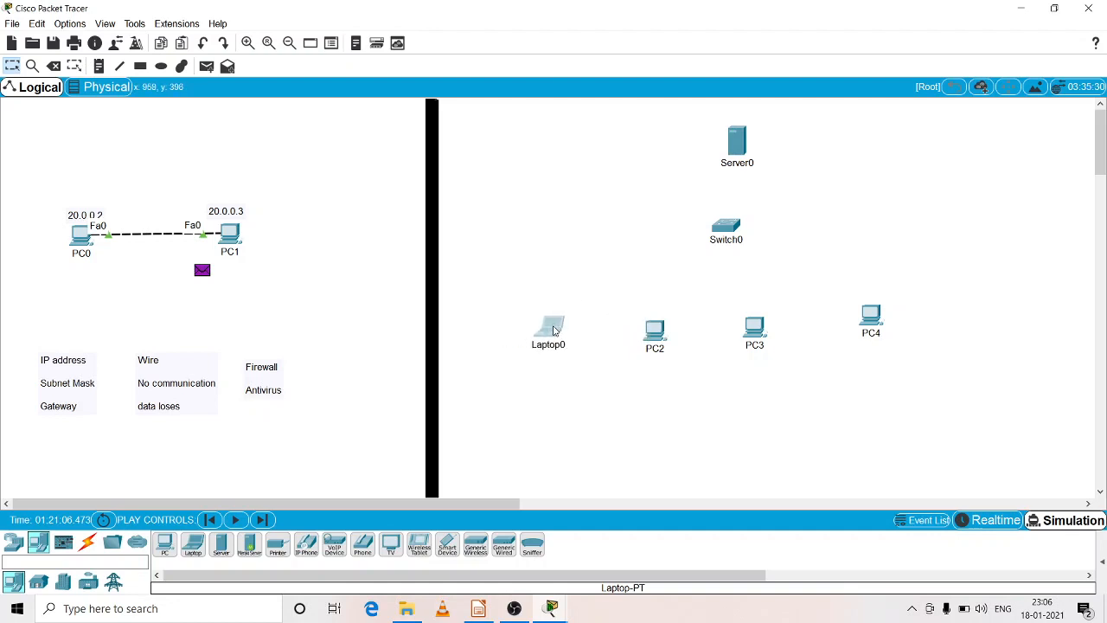
- Connect Server0's FastEthernet0 port to Switch0's FastEthernet0/1 port with a Copper Straight-Through cable
{"action": "left_click", "coordinate": [89, 550]}
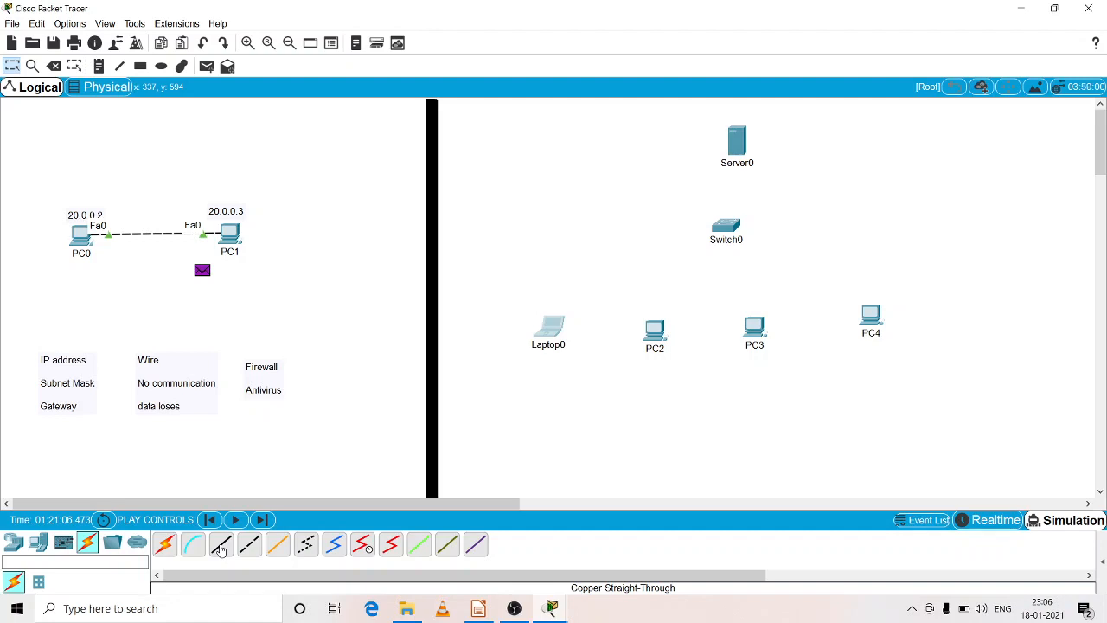
{"action": "left_click", "coordinate": [221, 549]}
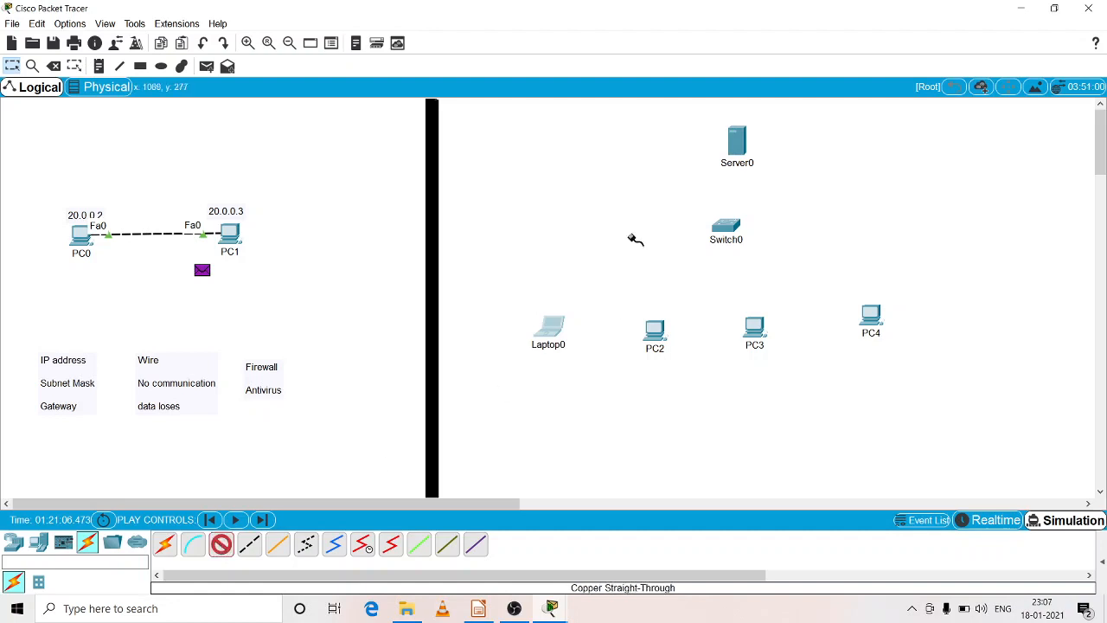
{"action": "left_click", "coordinate": [735, 142]}
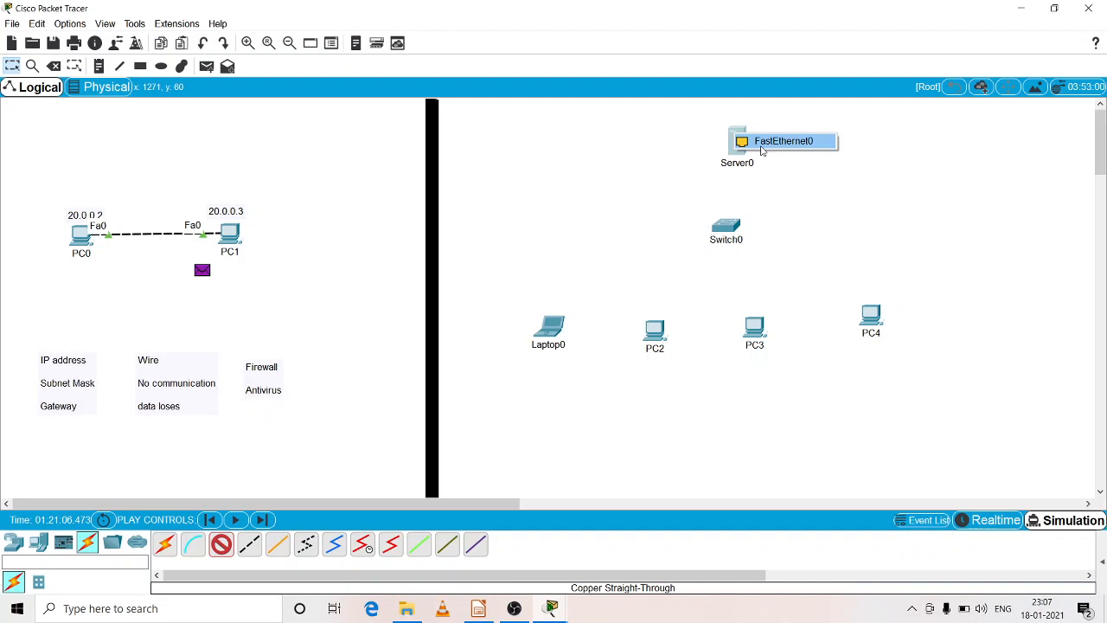
{"action": "left_click", "coordinate": [761, 147]}
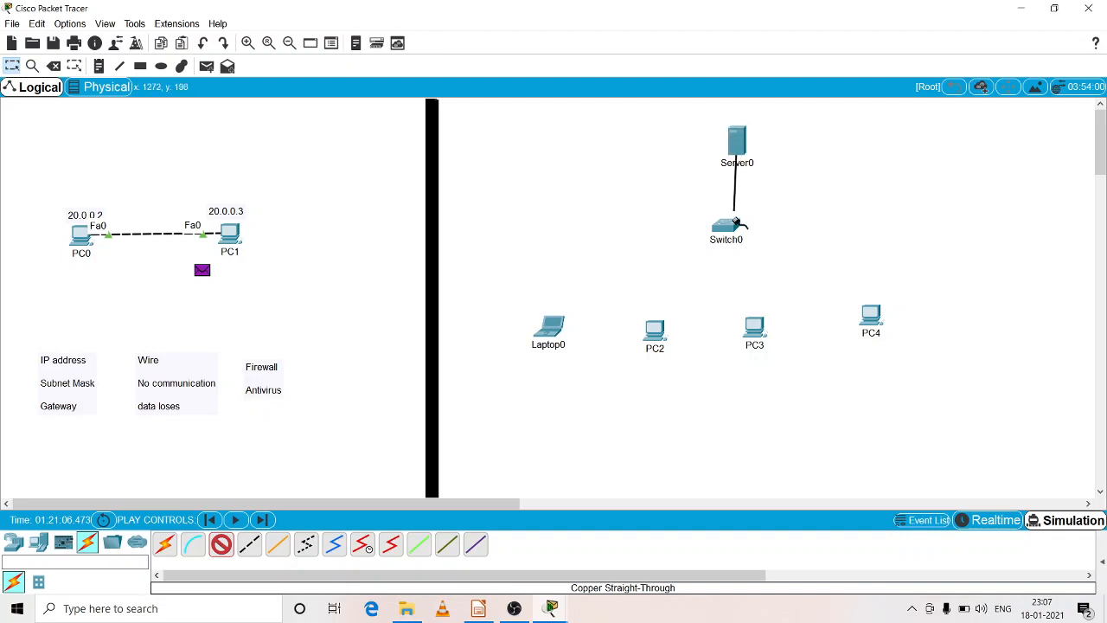
{"action": "left_click", "coordinate": [732, 227]}
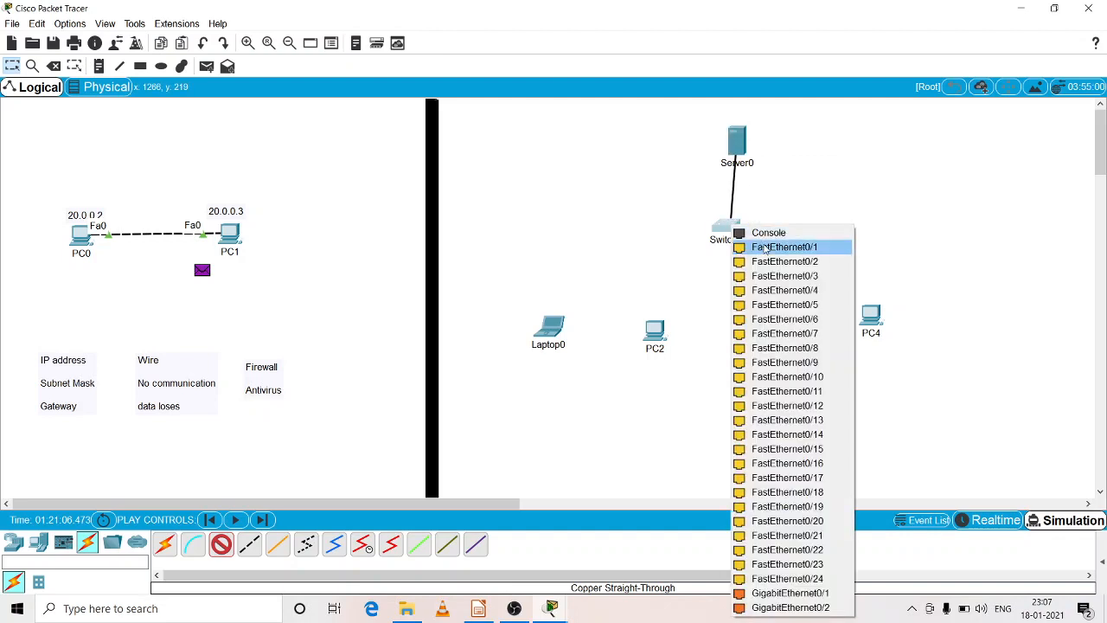
{"action": "left_click", "coordinate": [764, 249]}
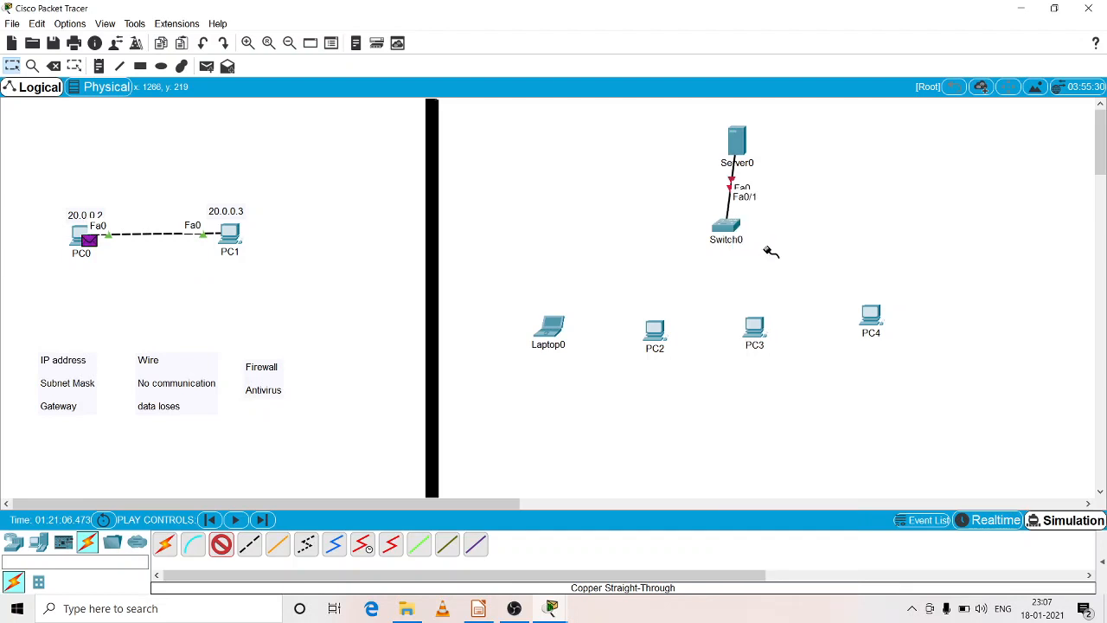
- Cable Switch0's FastEthernet0/2 to Laptop0's FastEthernet0 and FastEthernet0/3 to PC2's FastEthernet0 with Copper Straight-Through connections
{"action": "left_click", "coordinate": [718, 228]}
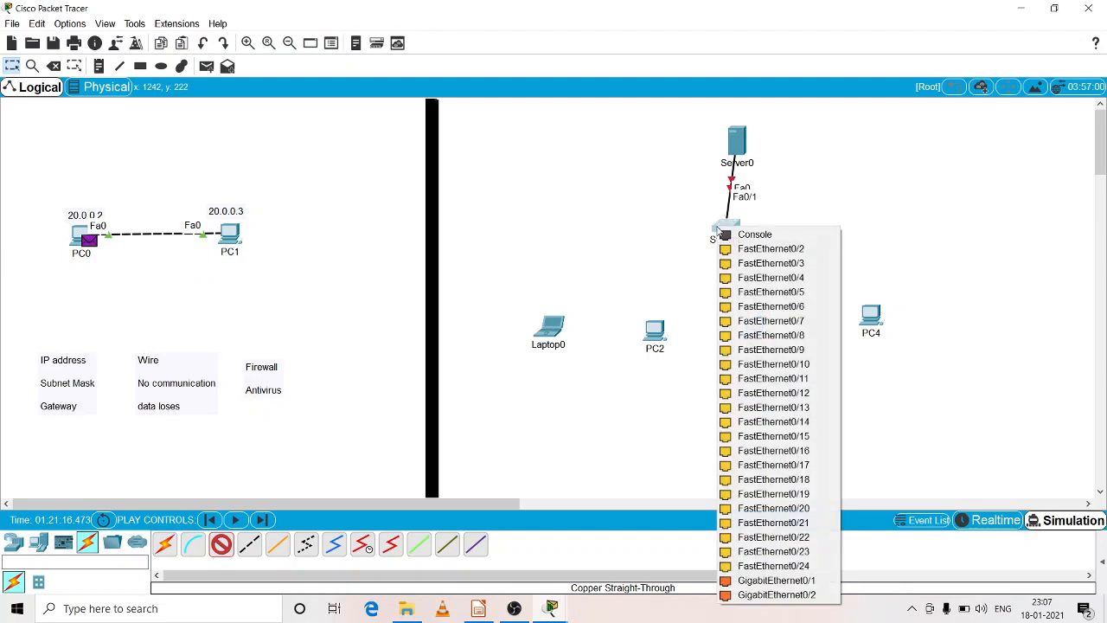
{"action": "left_click", "coordinate": [729, 250]}
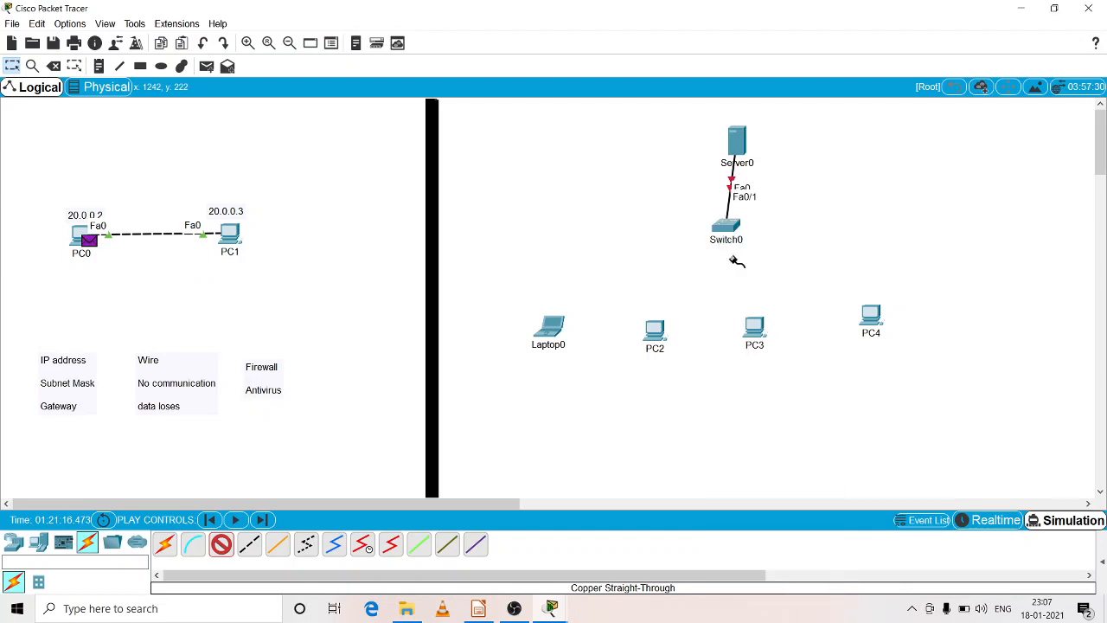
{"action": "left_click", "coordinate": [555, 331]}
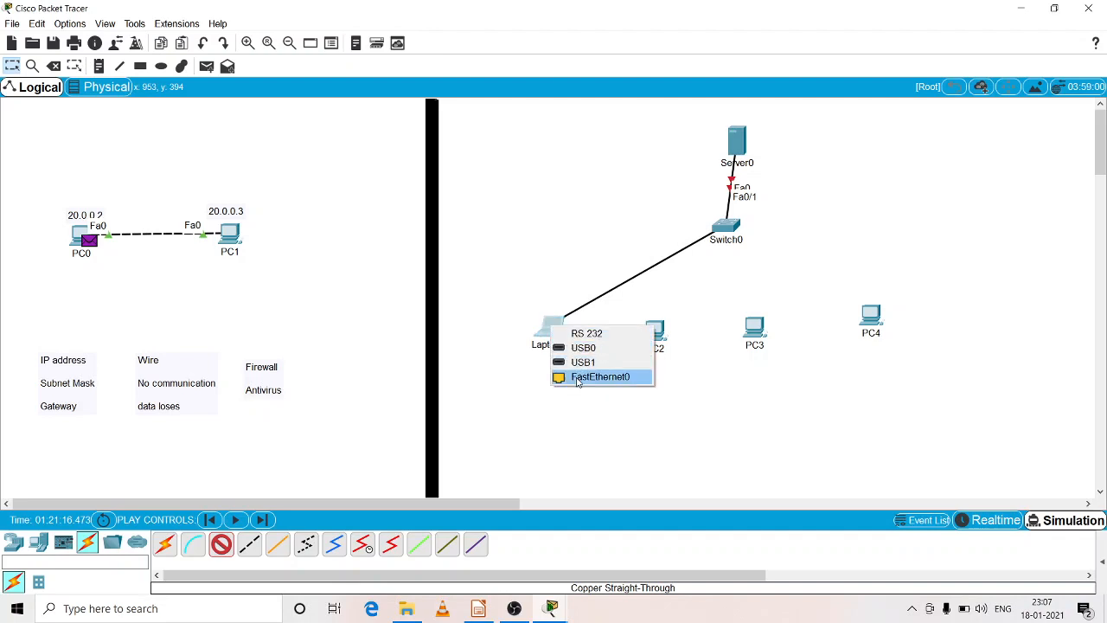
{"action": "left_click", "coordinate": [578, 381]}
{"action": "left_click", "coordinate": [718, 229]}
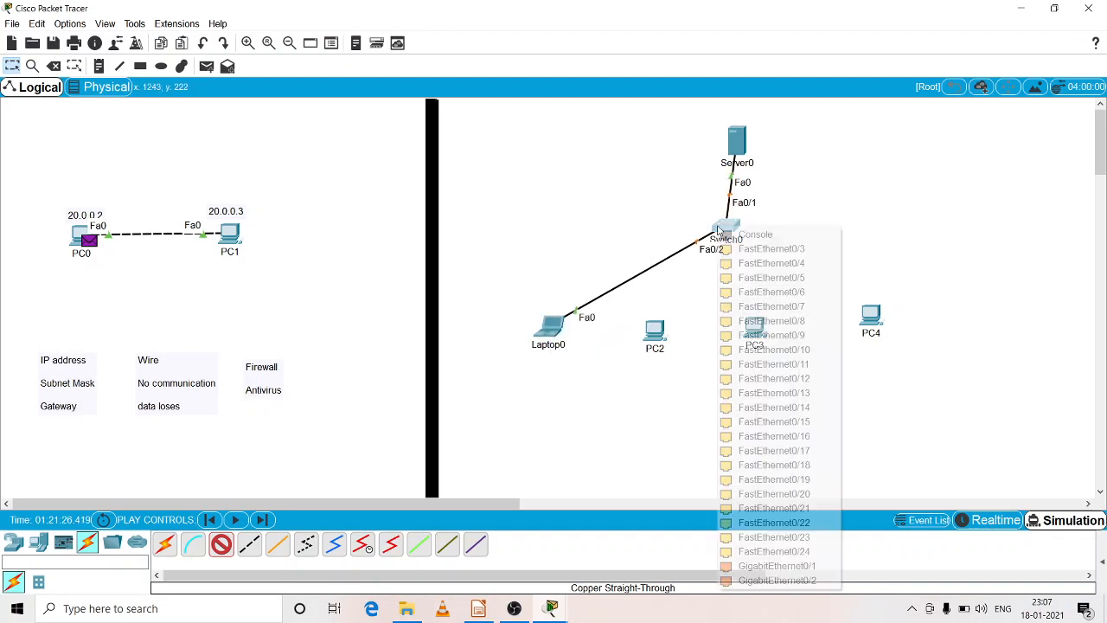
{"action": "left_click", "coordinate": [742, 251]}
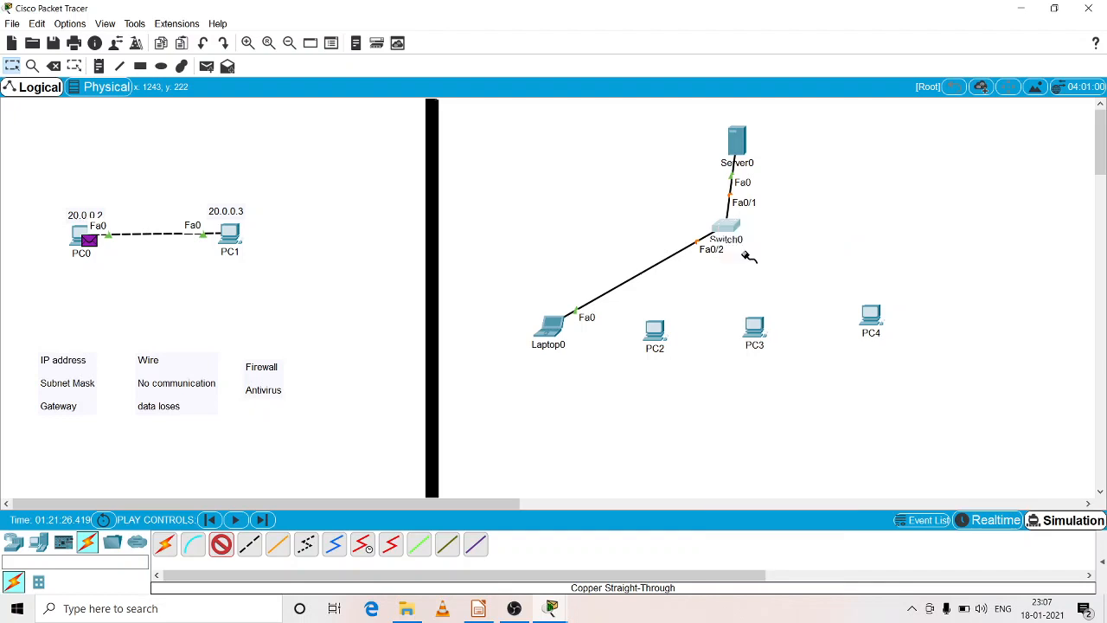
{"action": "left_click", "coordinate": [662, 332]}
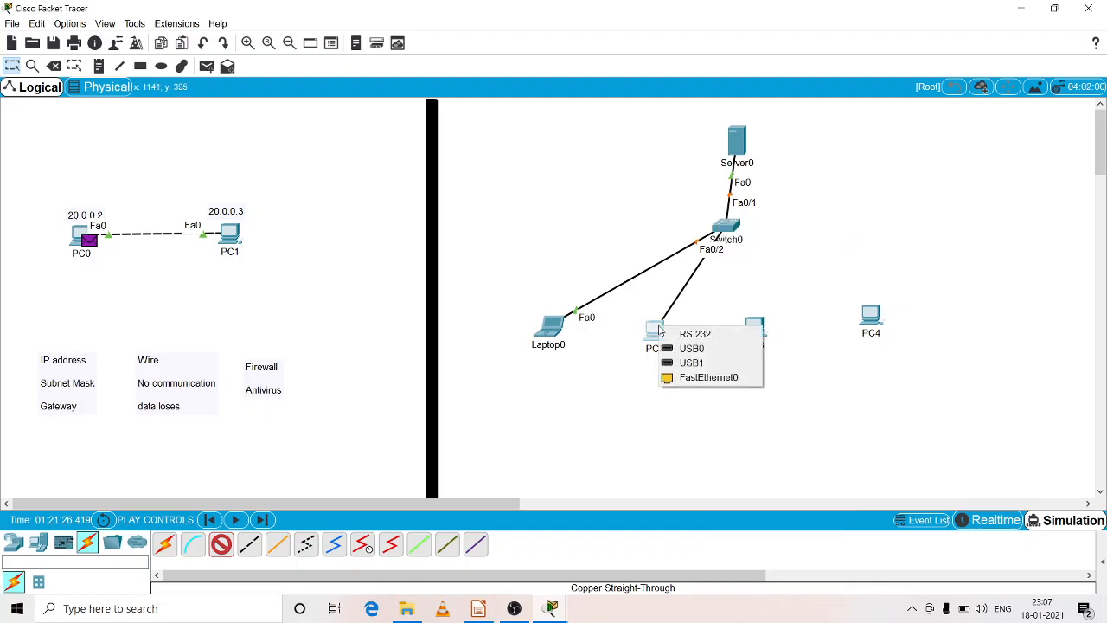
{"action": "left_click", "coordinate": [701, 378]}
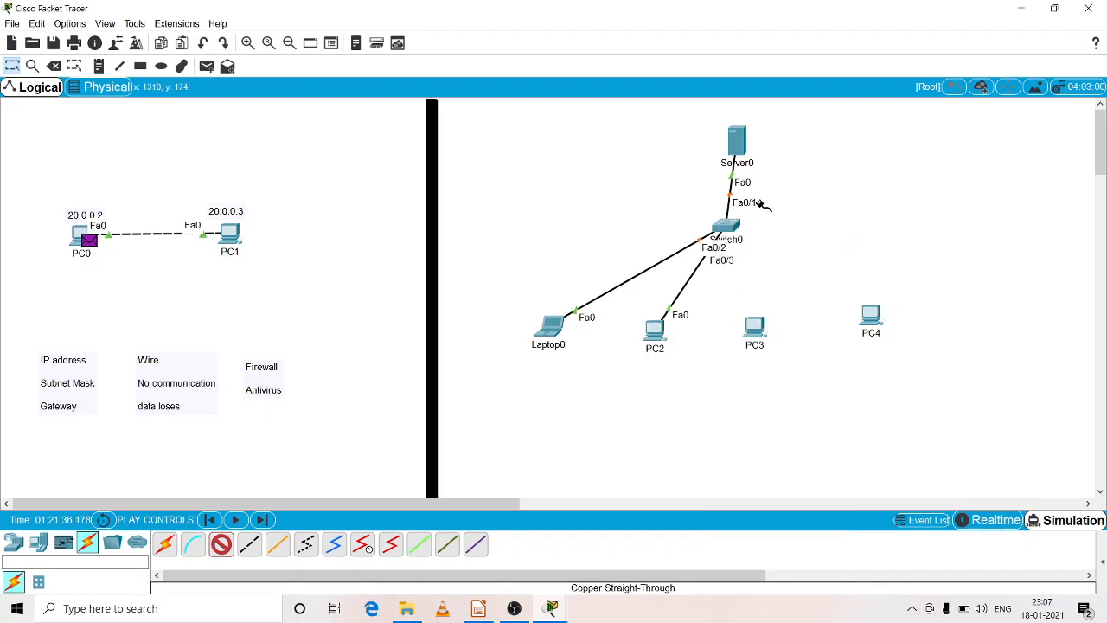
- Cable Switch0's FastEthernet0/4 to PC3's FastEthernet0 and FastEthernet0/5 to PC4's FastEthernet0 with Copper Straight-Through connections
{"action": "left_click", "coordinate": [729, 227]}
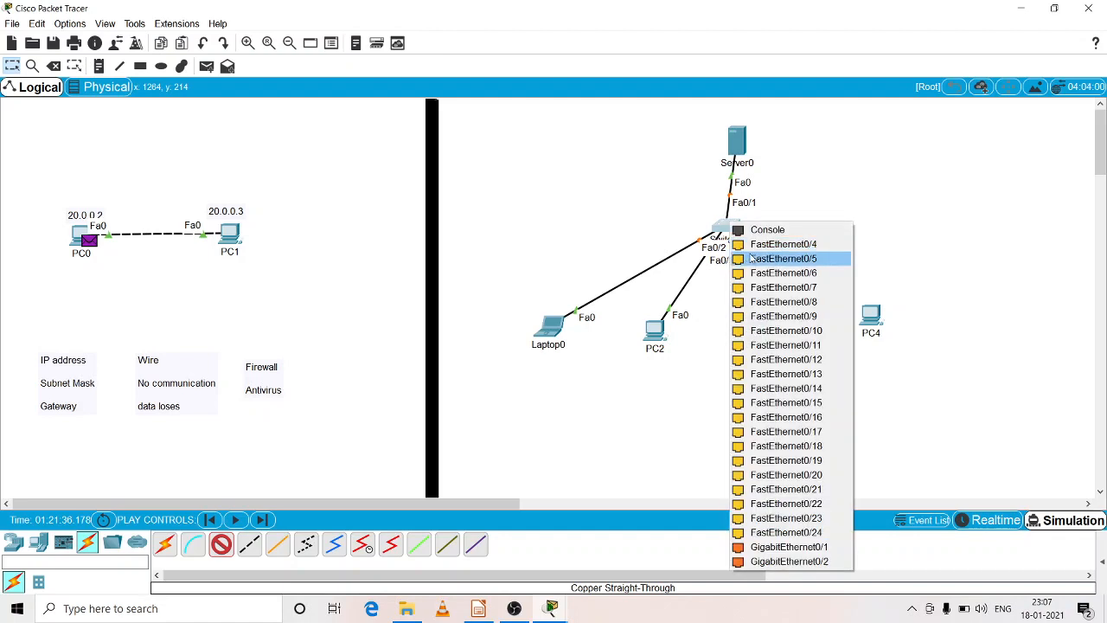
{"action": "left_click", "coordinate": [756, 244]}
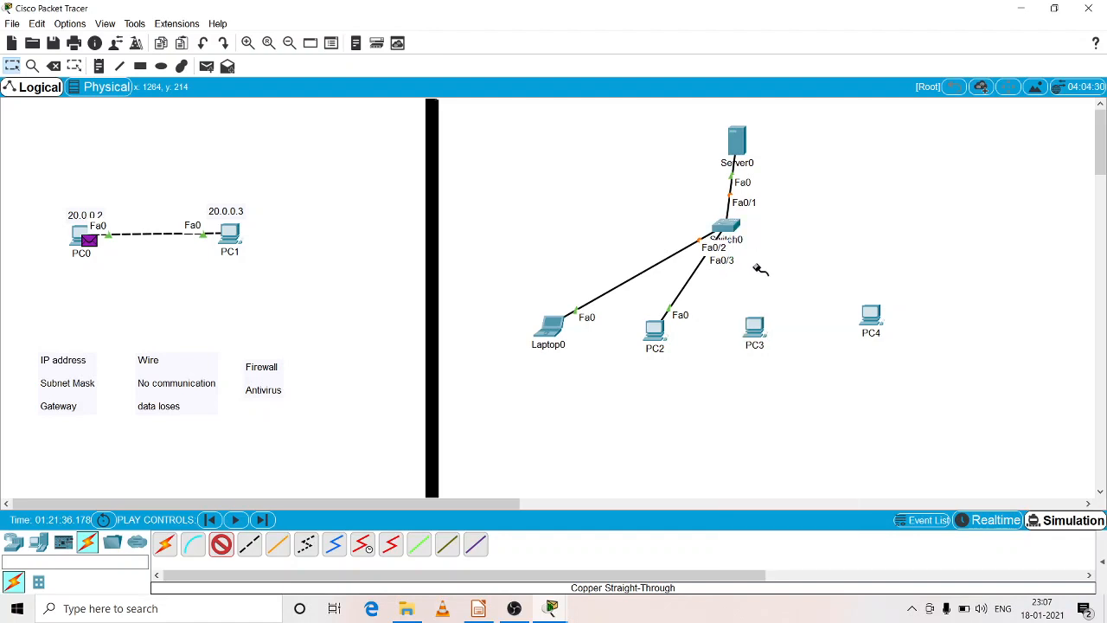
{"action": "left_click", "coordinate": [755, 331]}
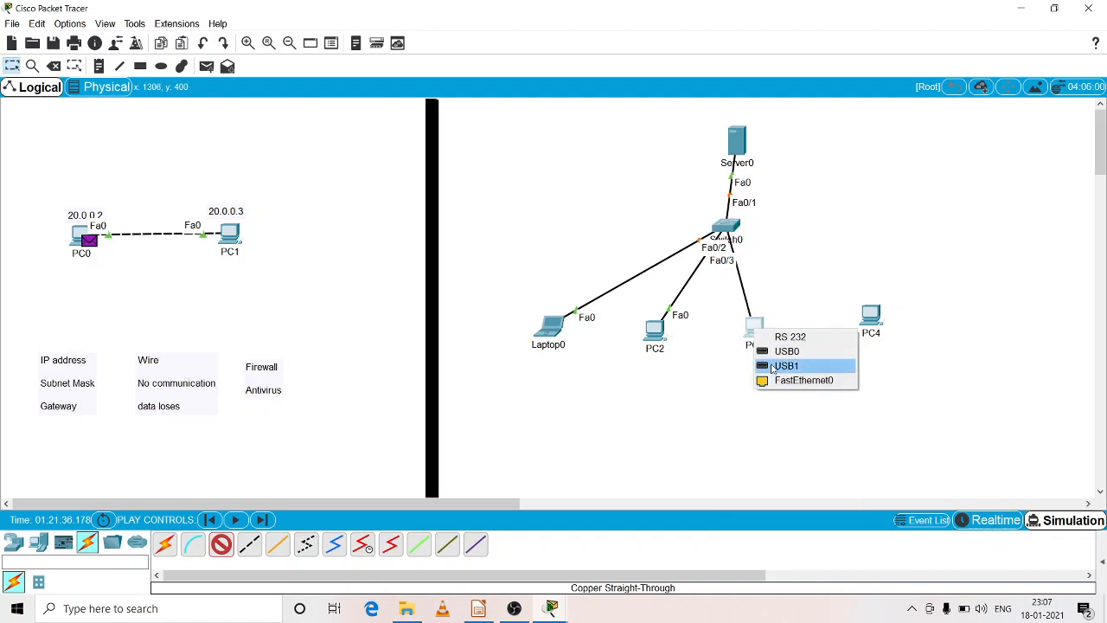
{"action": "left_click", "coordinate": [772, 381]}
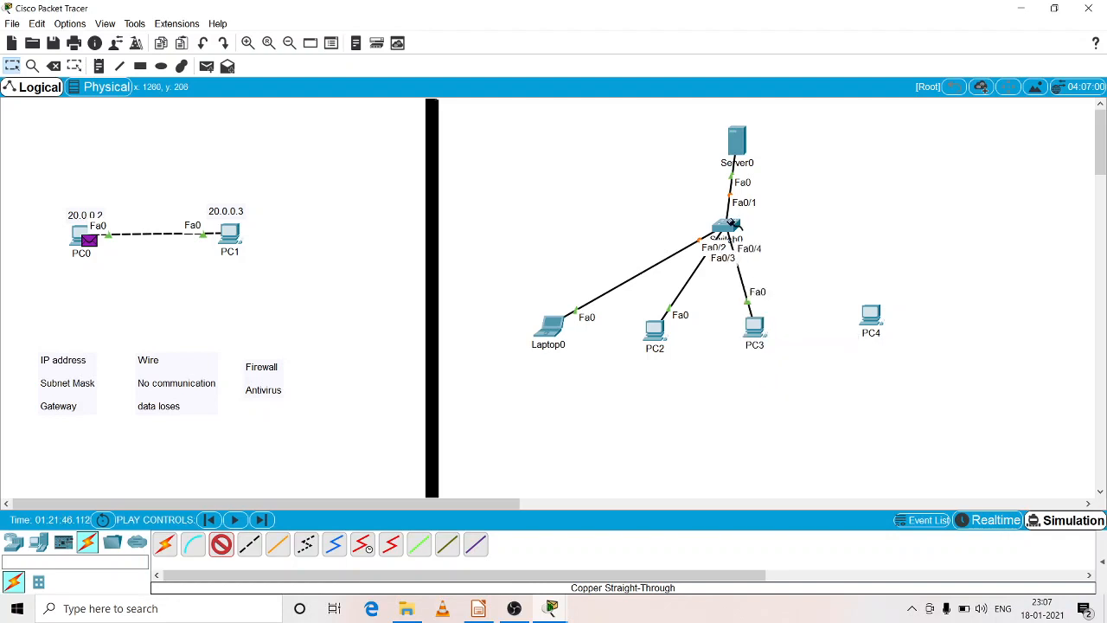
{"action": "left_click", "coordinate": [731, 226]}
{"action": "left_click", "coordinate": [766, 248]}
{"action": "left_click", "coordinate": [870, 317]}
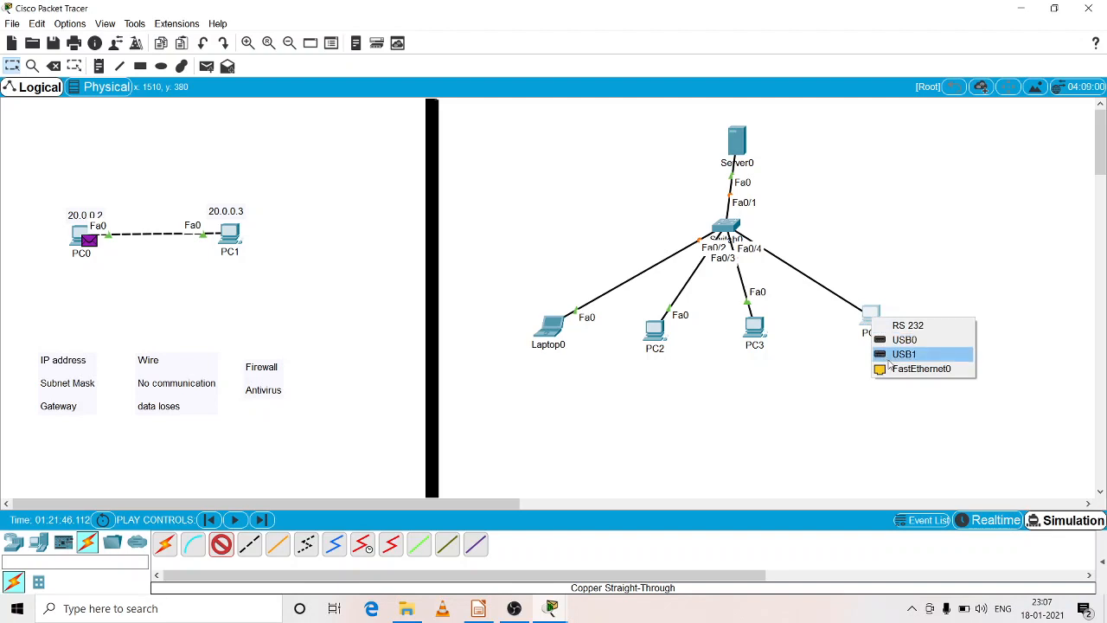
{"action": "left_click", "coordinate": [891, 369]}
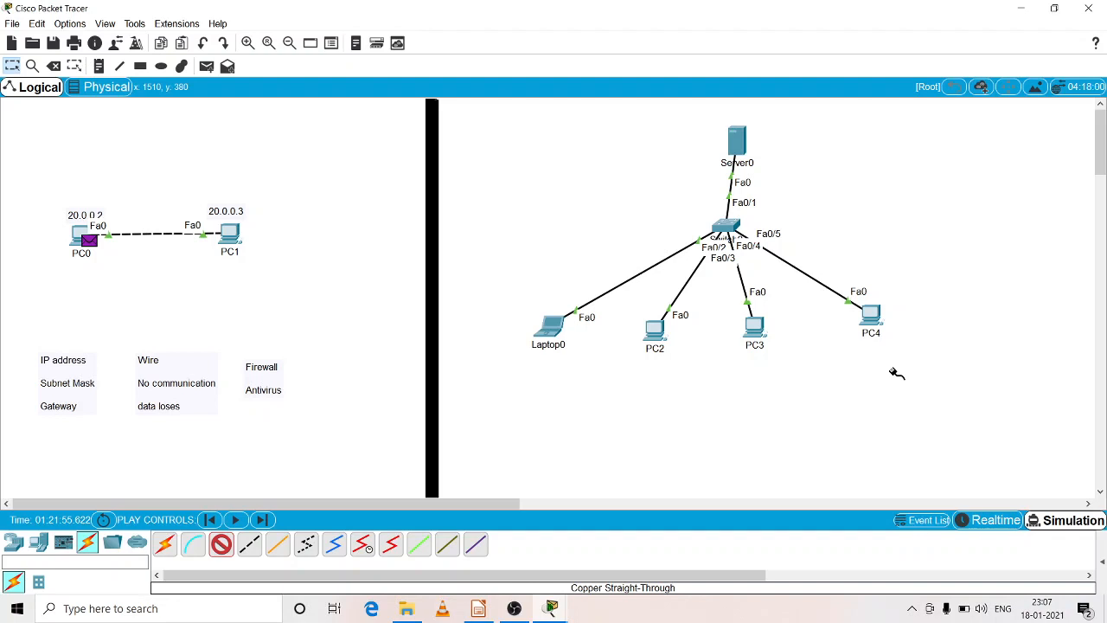
{"action": "left_click", "coordinate": [221, 542]}
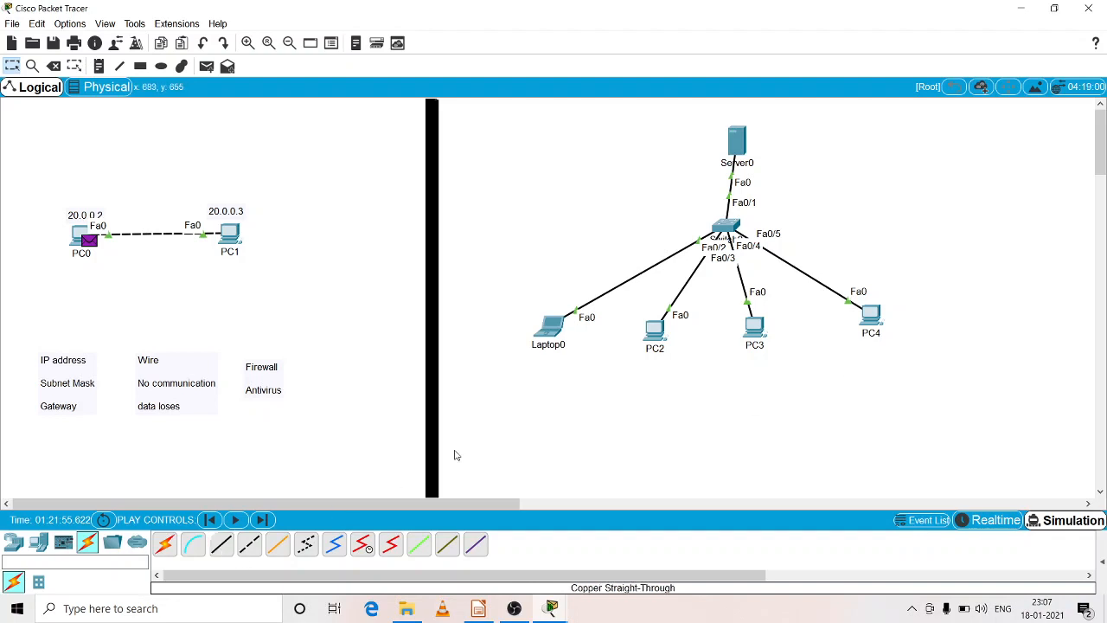
- Place a note reading "10.0.0.1" beside Server0
{"action": "left_click", "coordinate": [141, 67]}
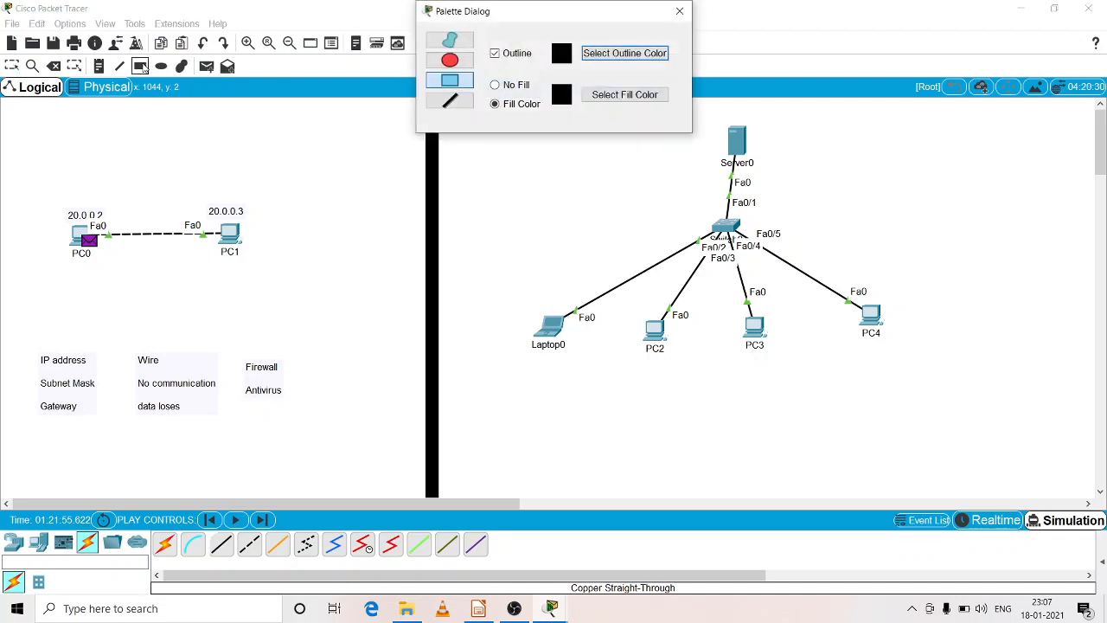
{"action": "left_click", "coordinate": [680, 11]}
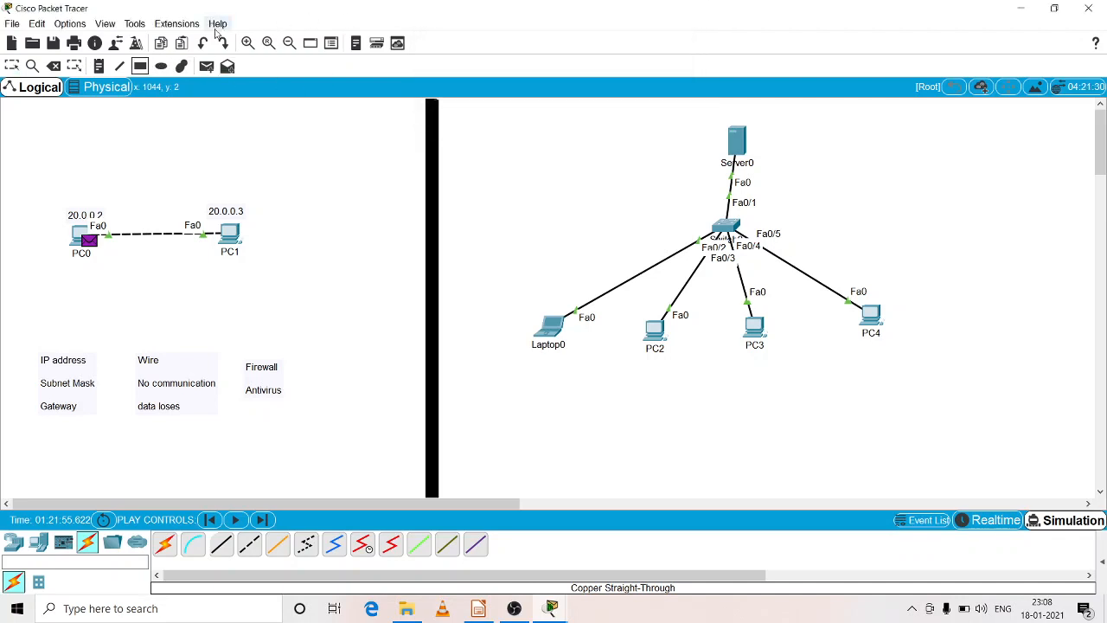
{"action": "left_click", "coordinate": [100, 68]}
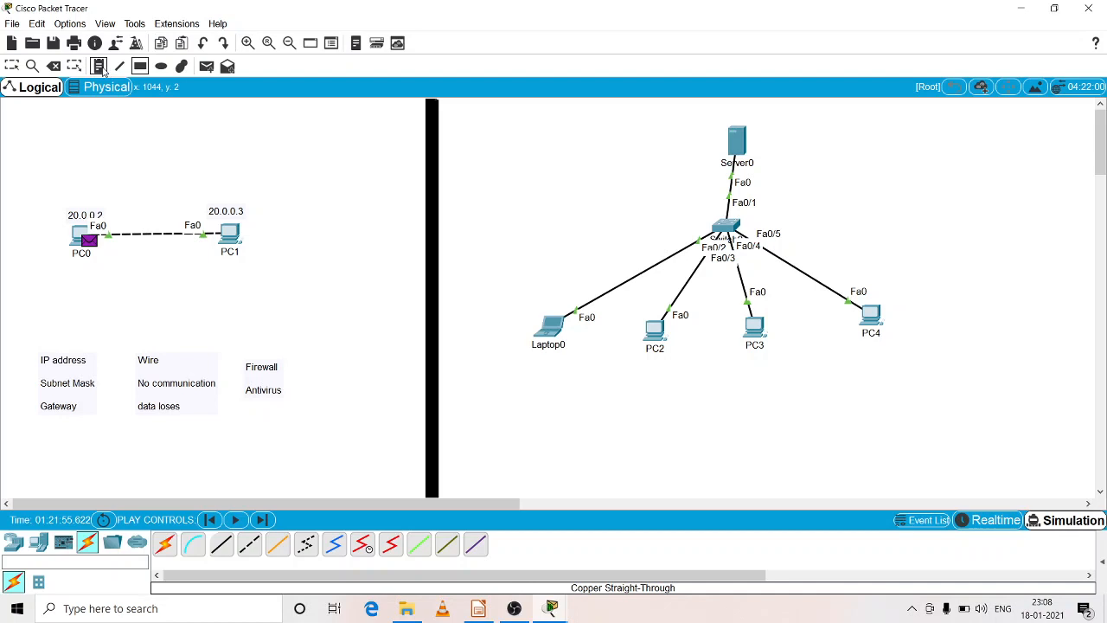
{"action": "left_click", "coordinate": [764, 127]}
{"action": "type", "text": "10."}
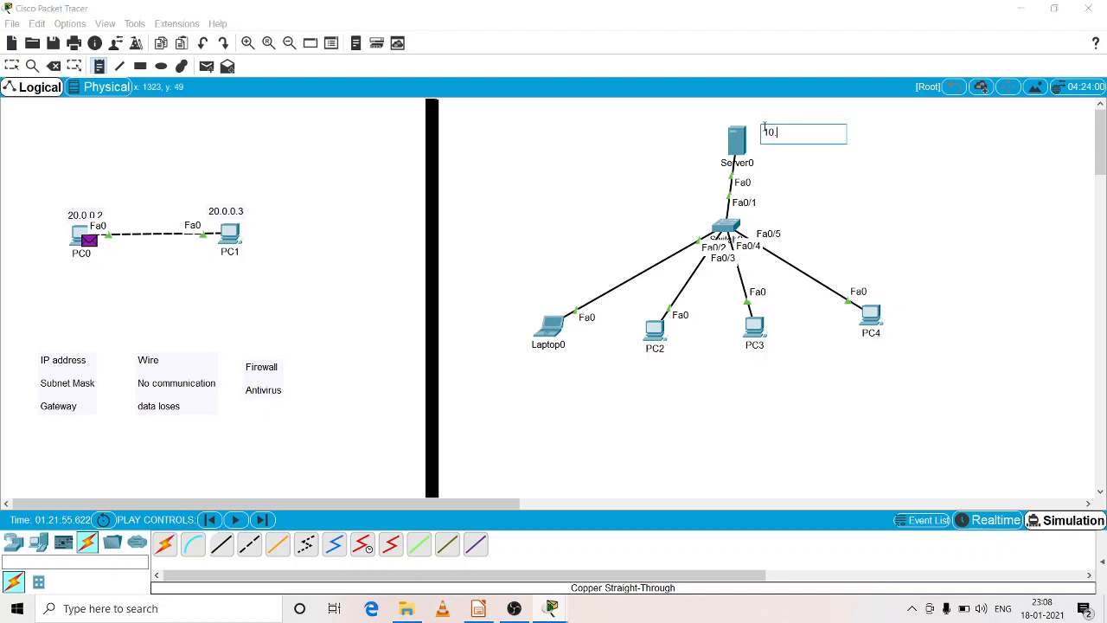
{"action": "type", "text": "0.0.1"}
{"action": "left_click", "coordinate": [11, 66]}
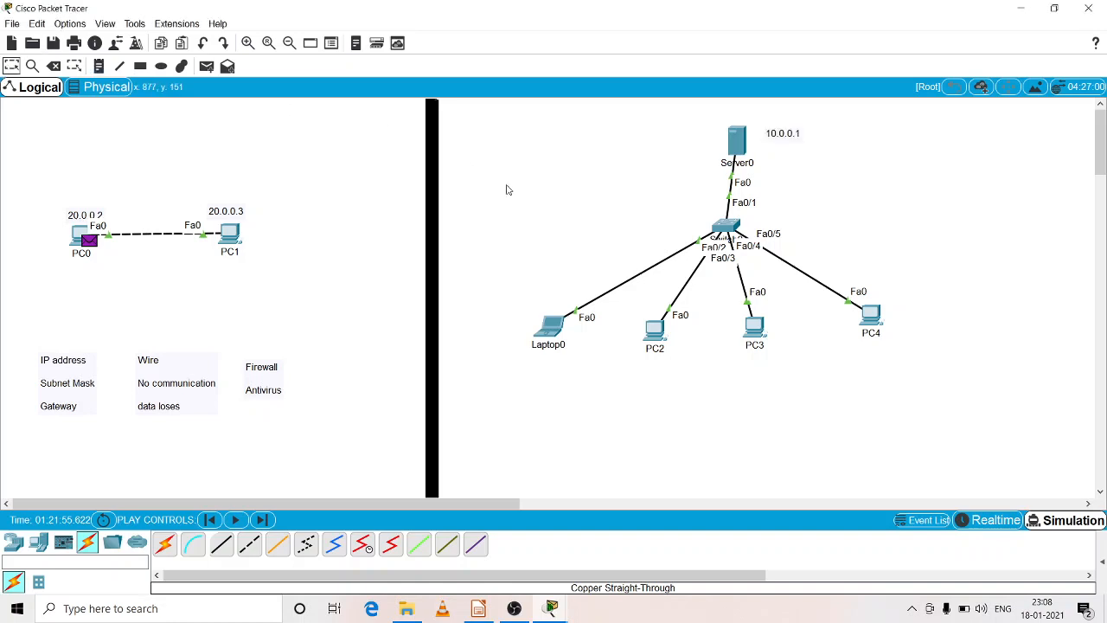
- Assign Server0 the static IP address 10.0.0.1 with subnet mask 255.0.0.0 and close its window
{"action": "left_click", "coordinate": [735, 151]}
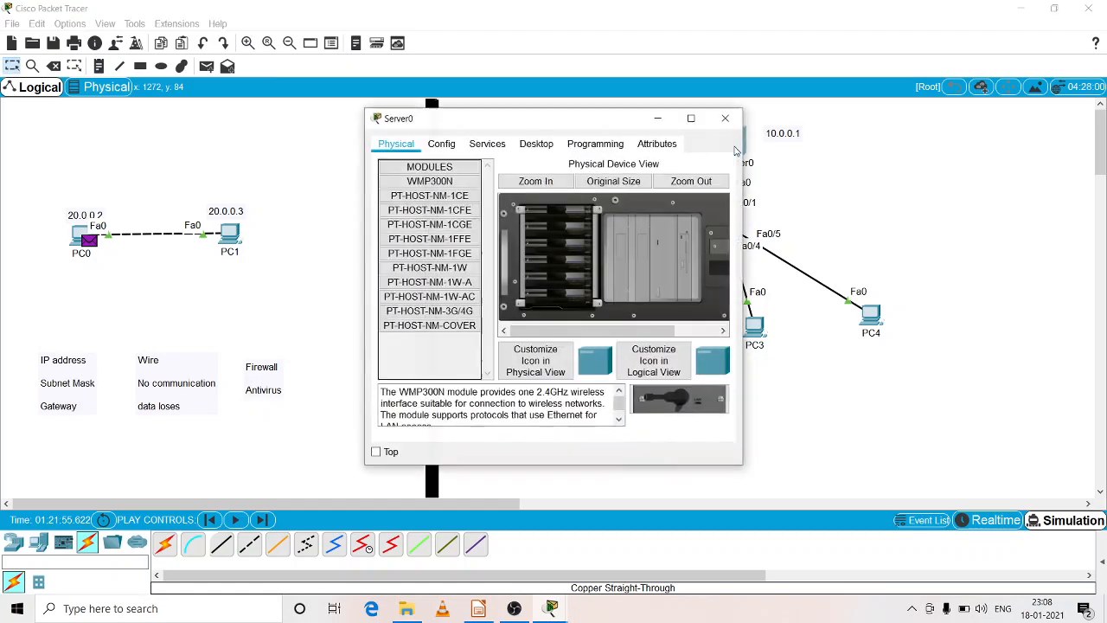
{"action": "left_click", "coordinate": [554, 147]}
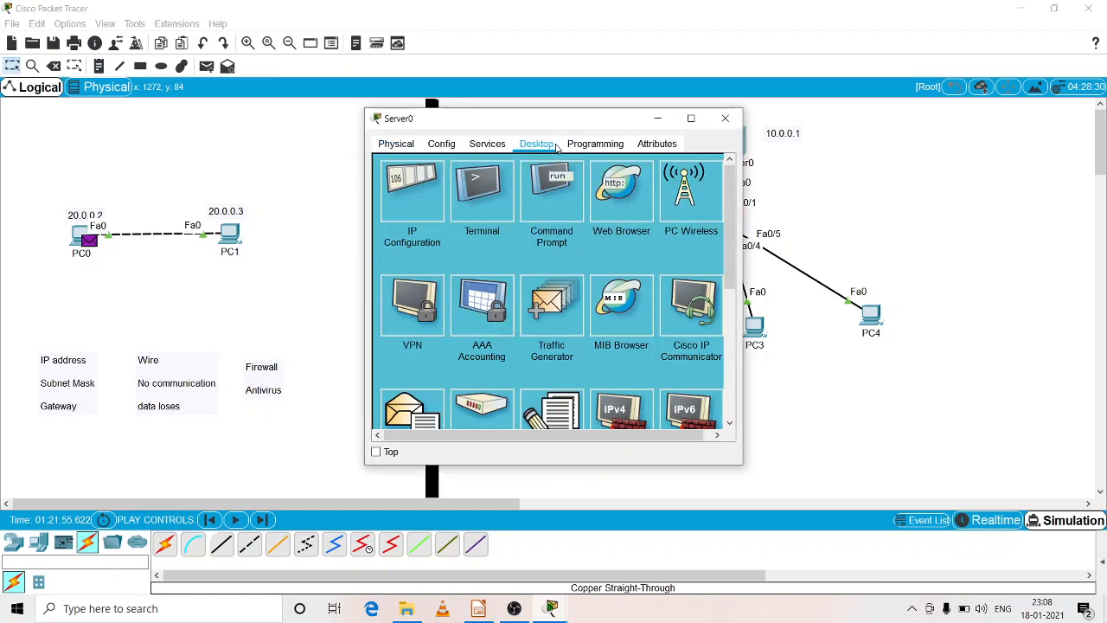
{"action": "left_click", "coordinate": [396, 187]}
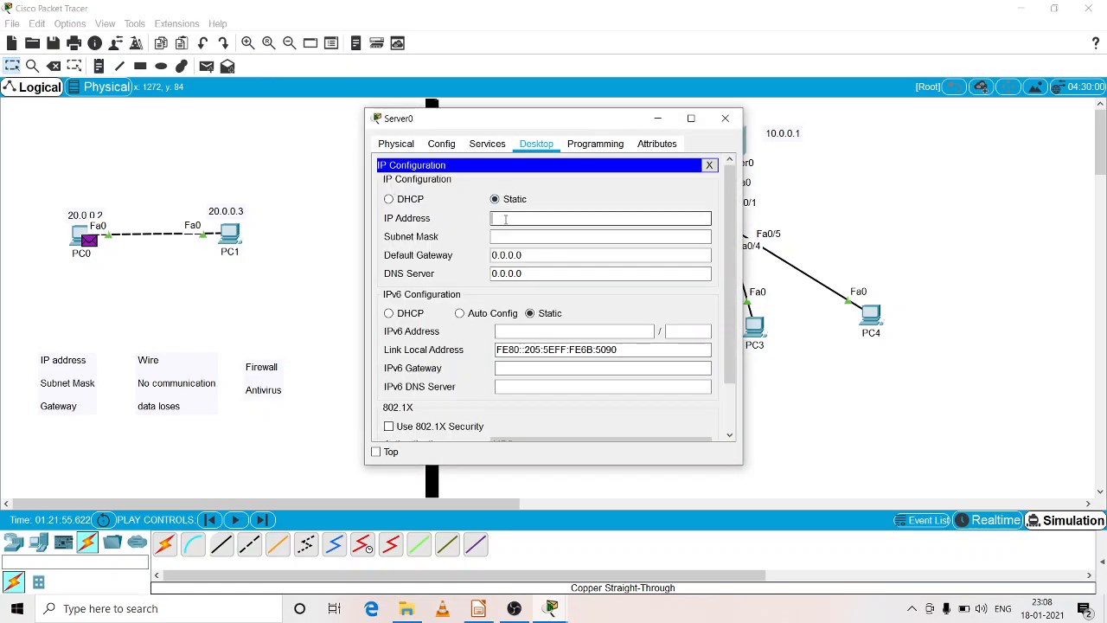
{"action": "type", "text": "10.0.0.1"}
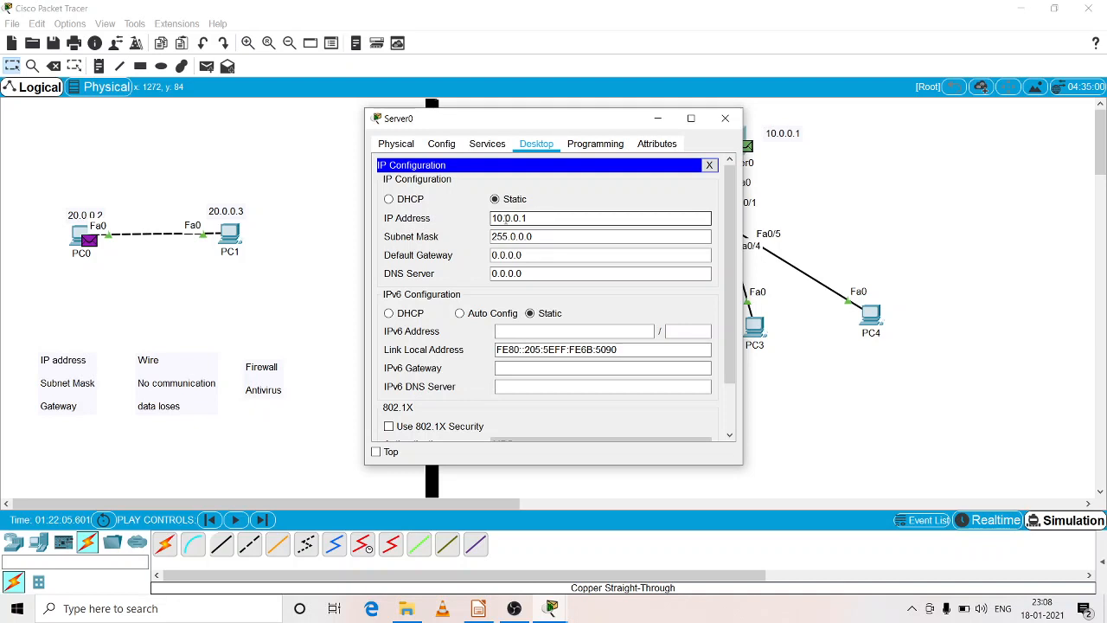
{"action": "left_click_drag", "start_coordinate": [604, 121], "coordinate": [517, 139]}
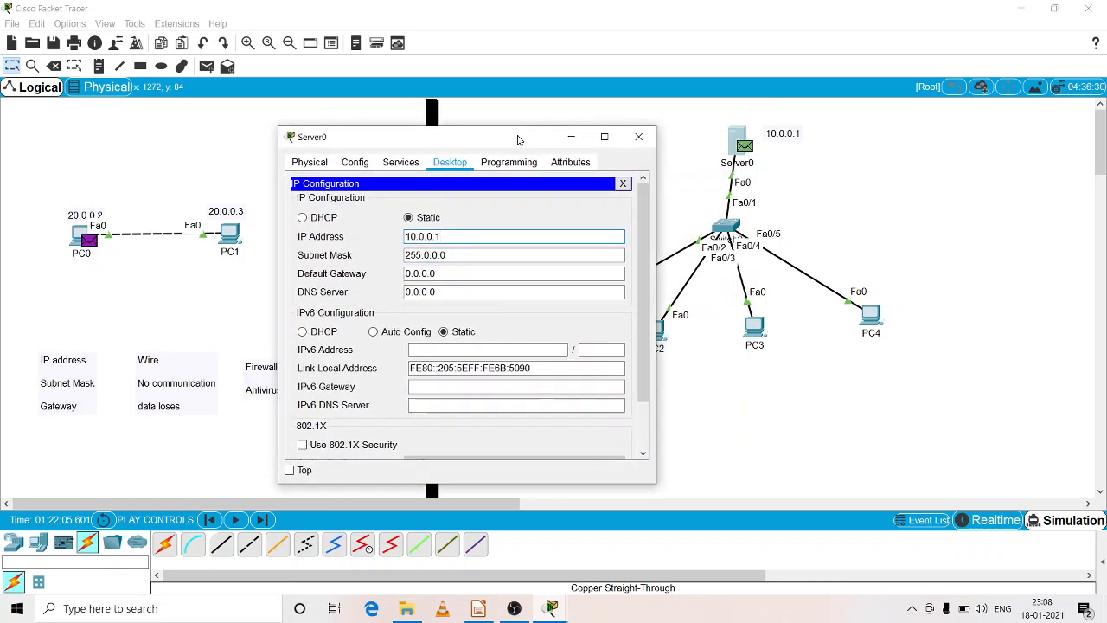
{"action": "left_click", "coordinate": [635, 136]}
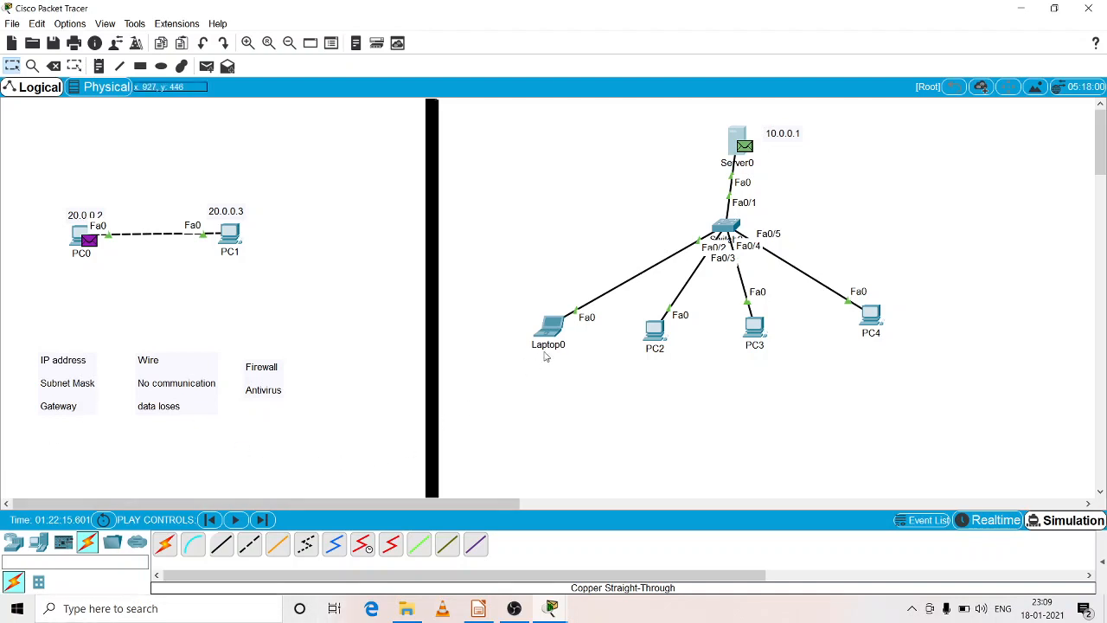
- Assign PC4 the static IP address 10.0.0.11 with default gateway 10.0.0.1 and close its window
{"action": "left_click", "coordinate": [873, 317]}
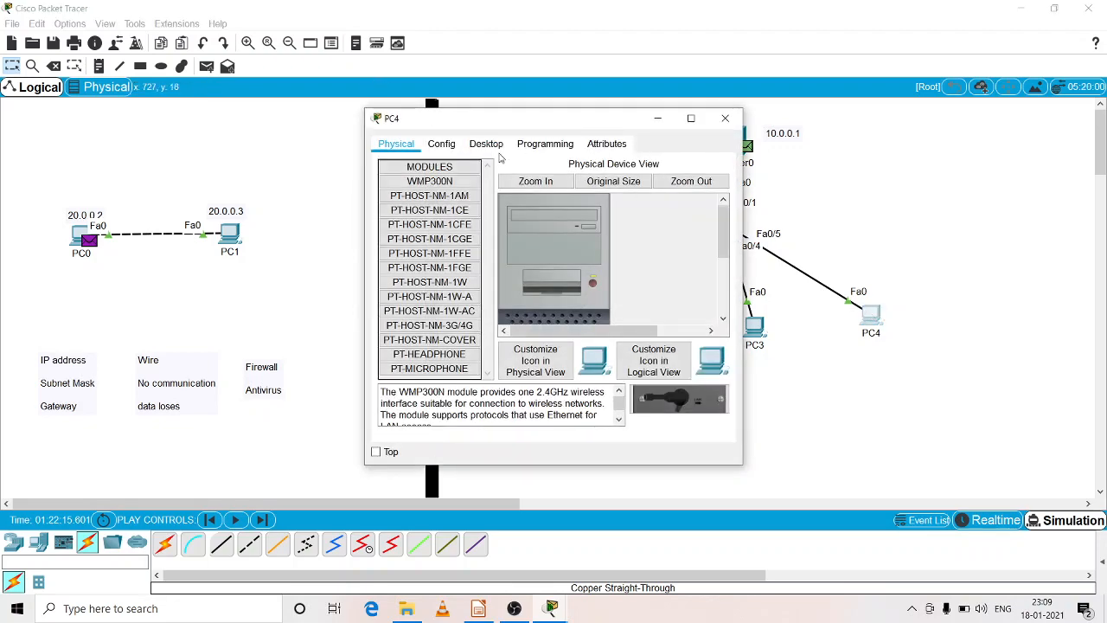
{"action": "left_click", "coordinate": [486, 144]}
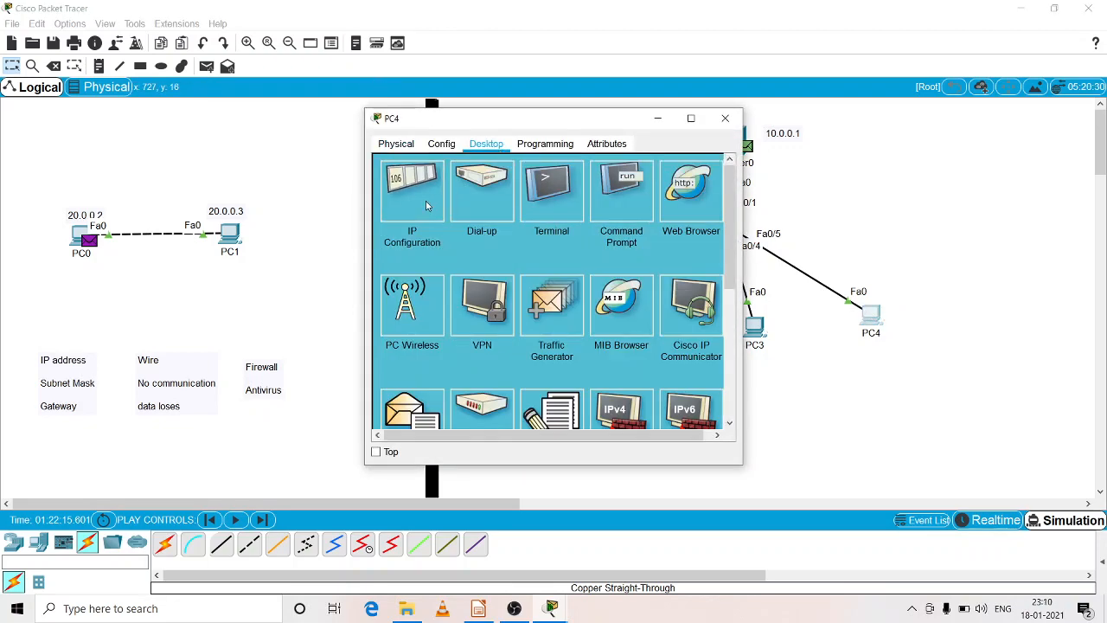
{"action": "left_click", "coordinate": [425, 206]}
{"action": "left_click", "coordinate": [497, 236]}
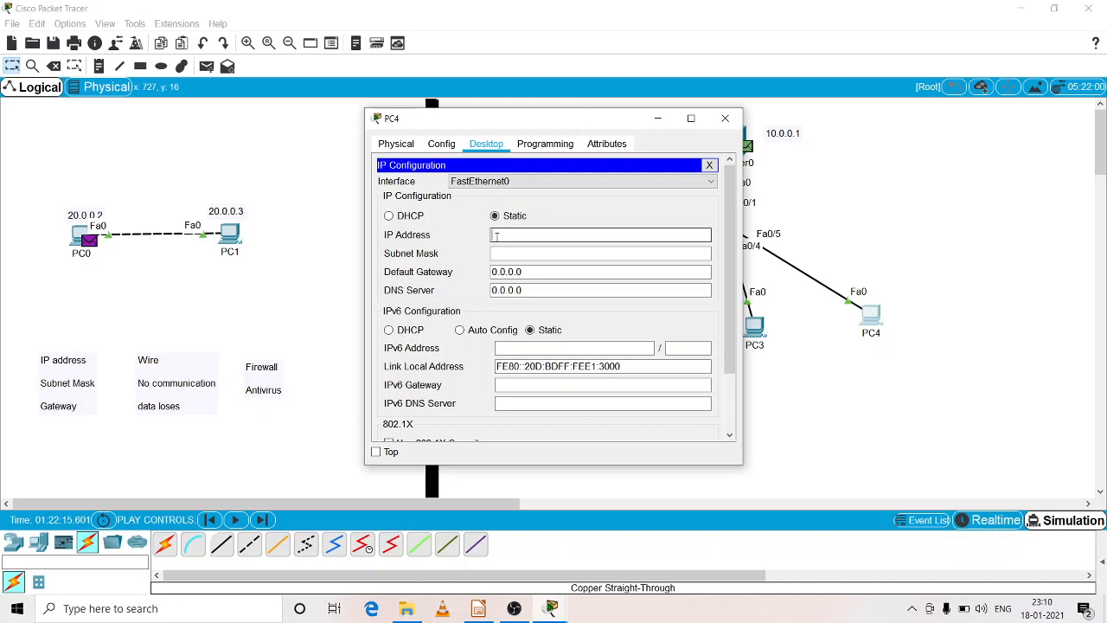
{"action": "type", "text": "10.0.0.11"}
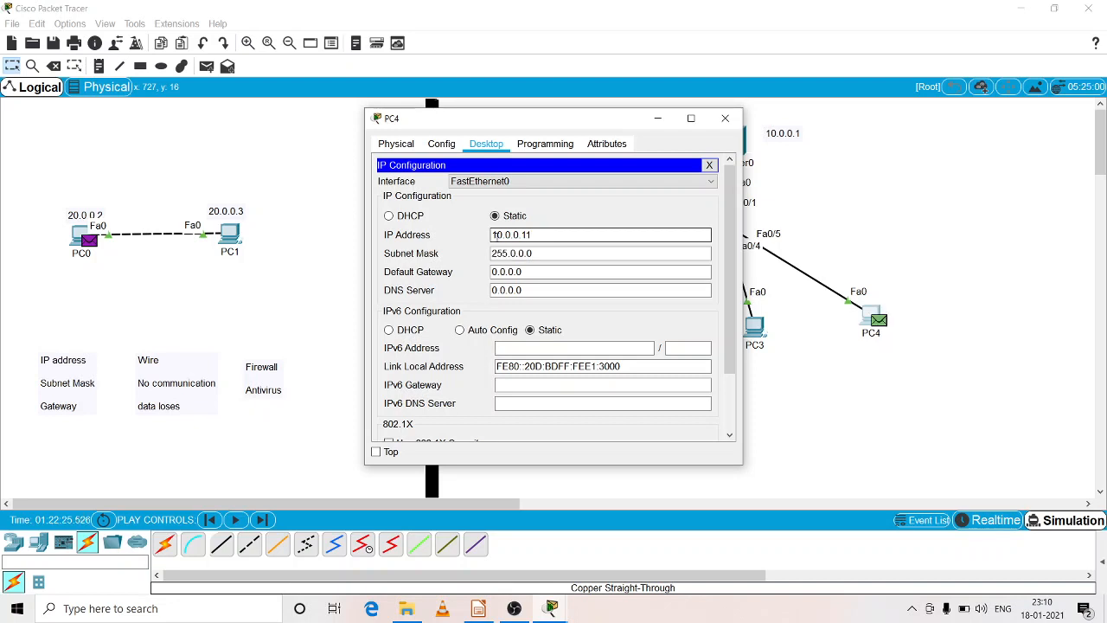
{"action": "key", "text": "Tab"}
{"action": "key", "text": "Tab"}
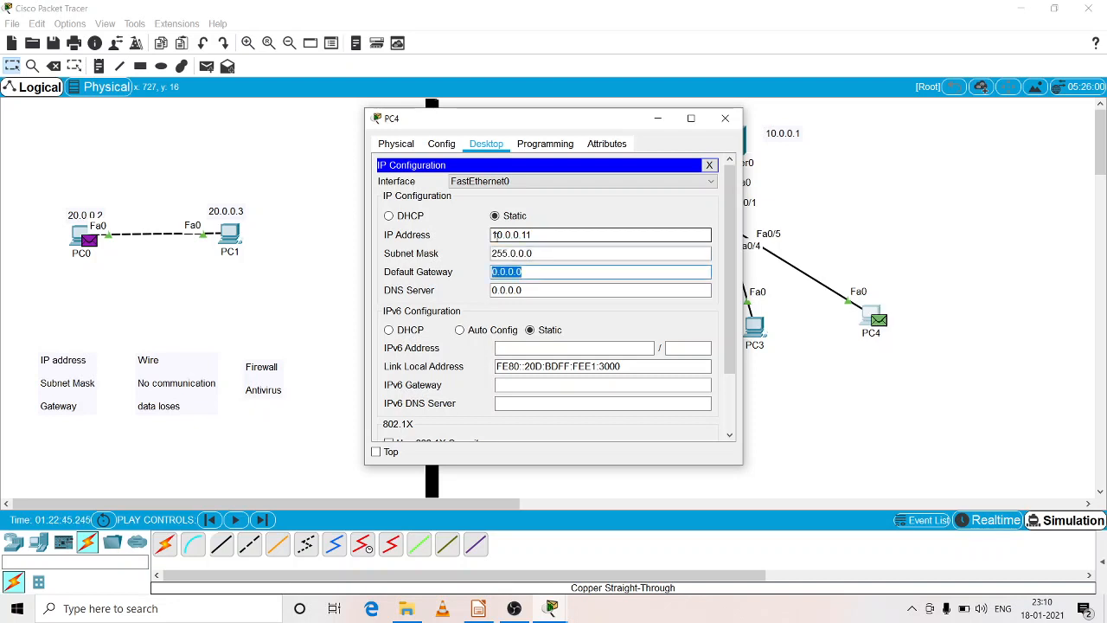
{"action": "type", "text": "10."}
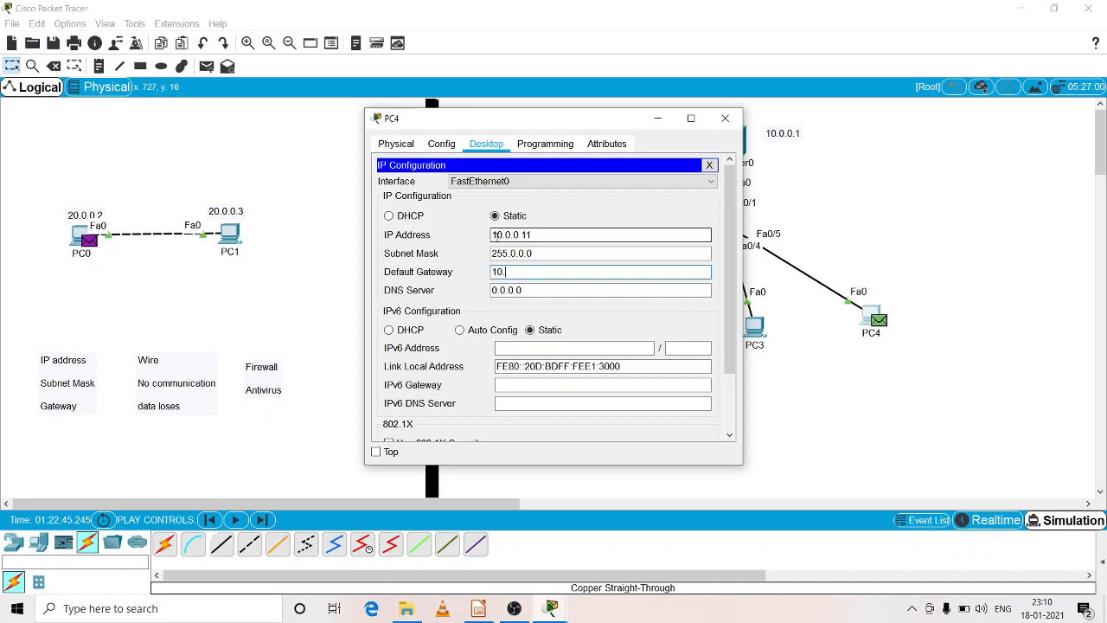
{"action": "type", "text": "0.0.1"}
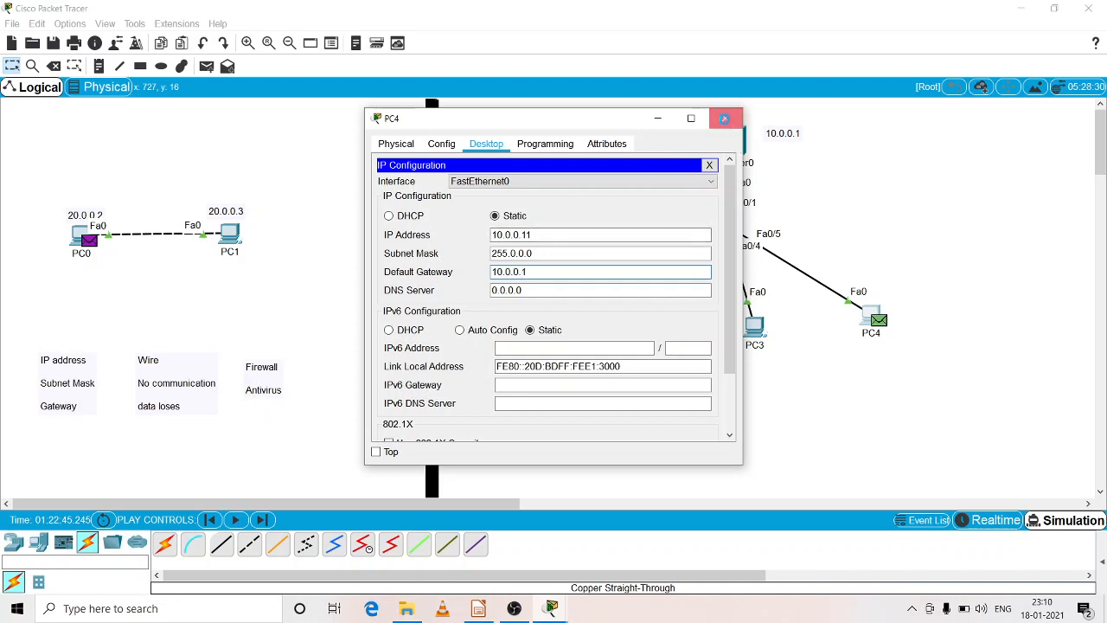
{"action": "left_click", "coordinate": [724, 118]}
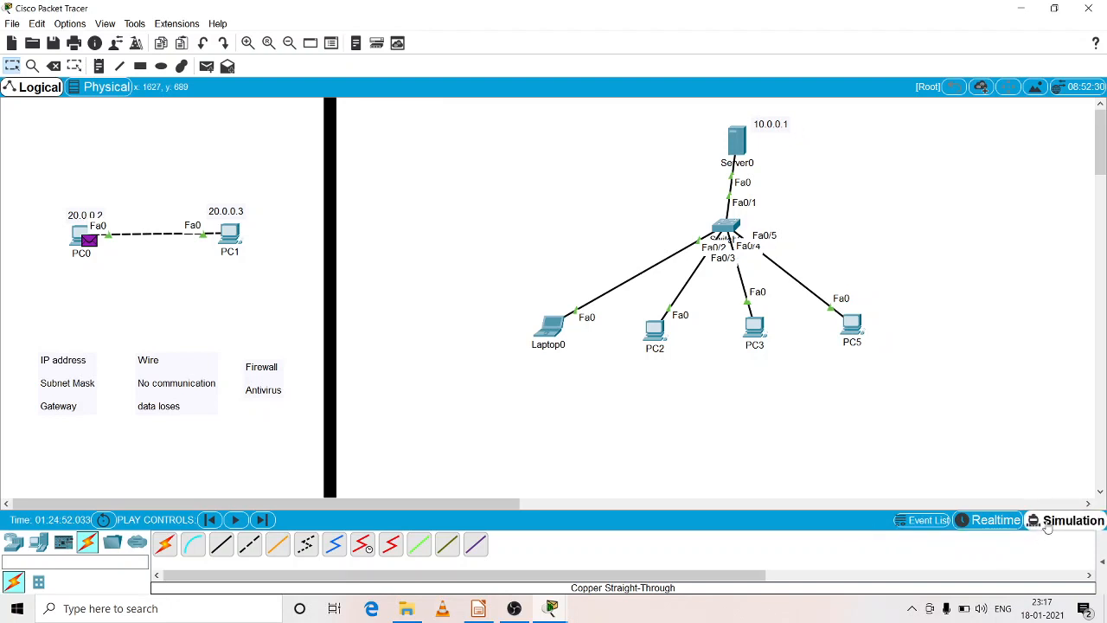
- Reposition Server0, Switch0 and Laptop0 closer to the black divider, clearing space for the simulation event list
{"action": "left_click", "coordinate": [1047, 528]}
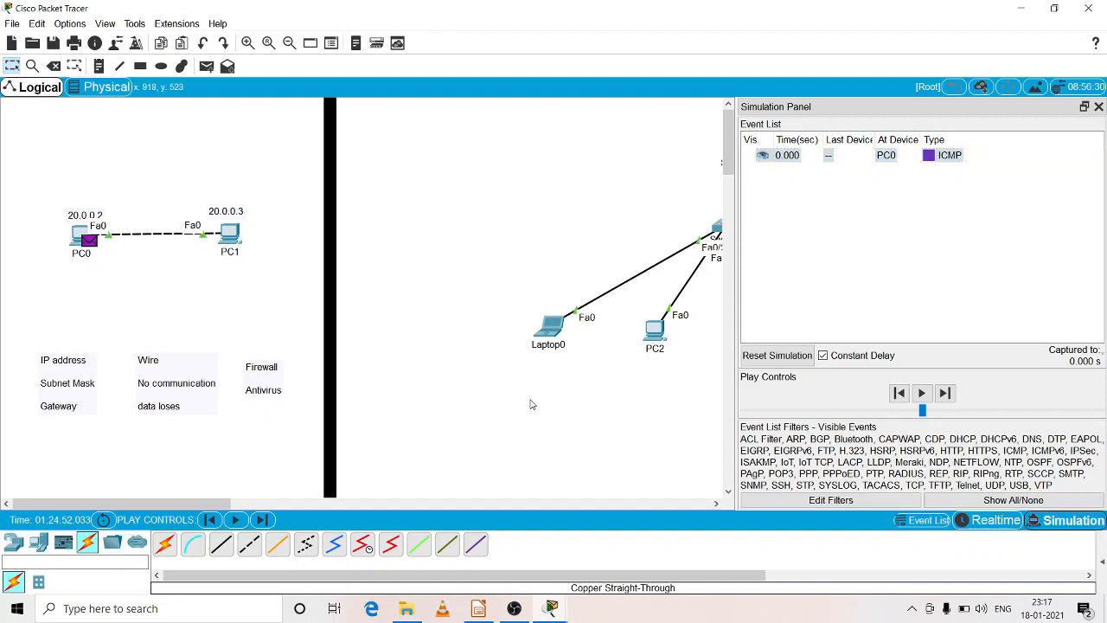
{"action": "left_click", "coordinate": [1098, 107]}
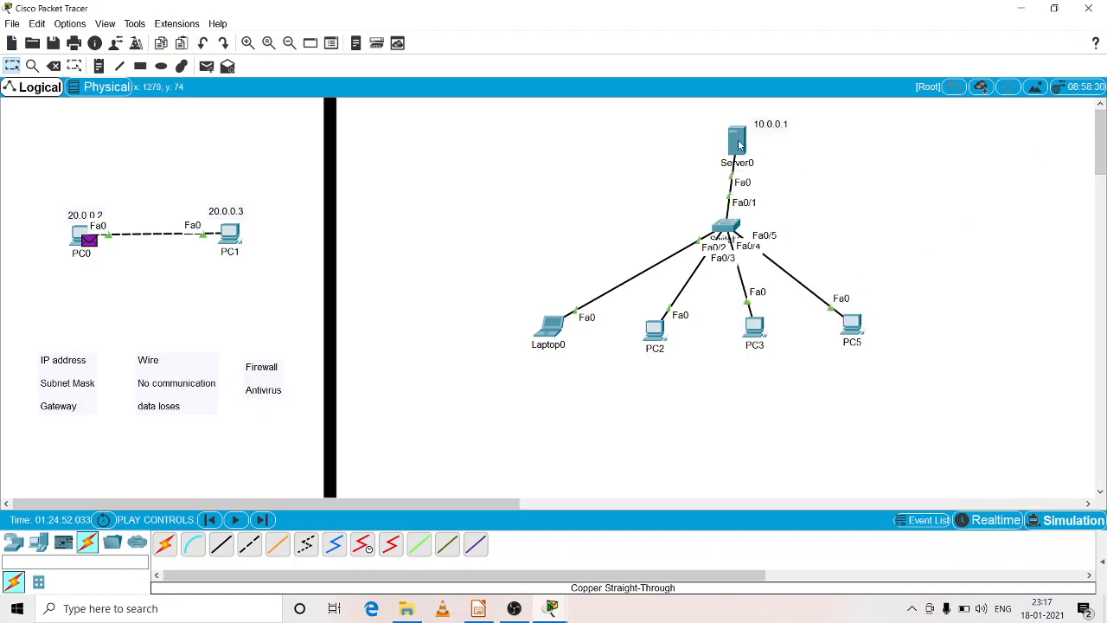
{"action": "left_click_drag", "start_coordinate": [735, 143], "coordinate": [448, 153]}
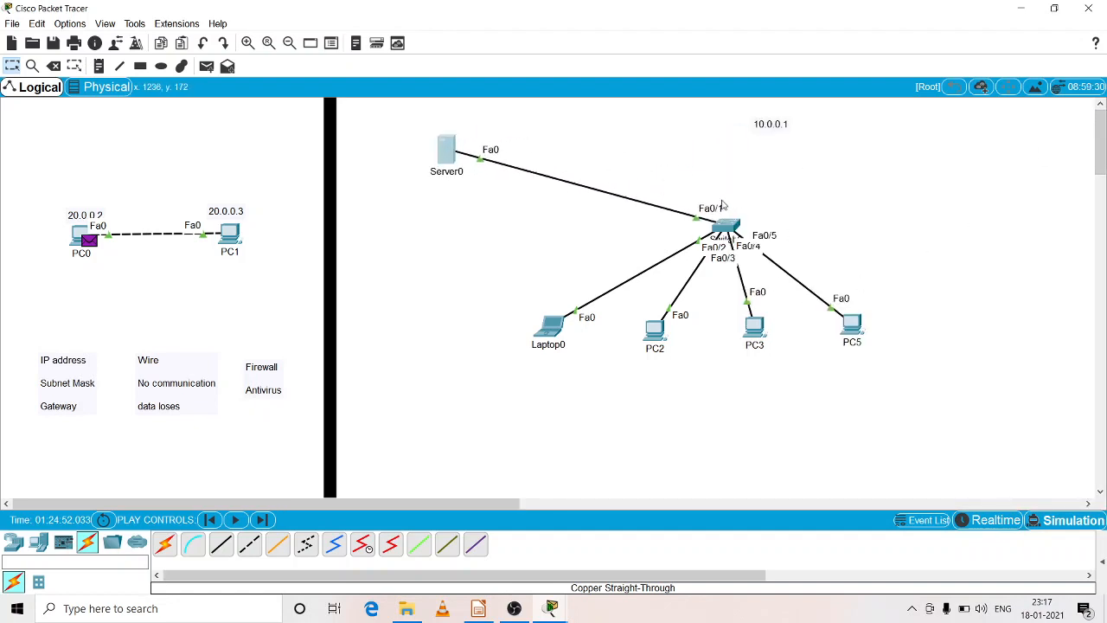
{"action": "left_click_drag", "start_coordinate": [724, 229], "coordinate": [453, 230]}
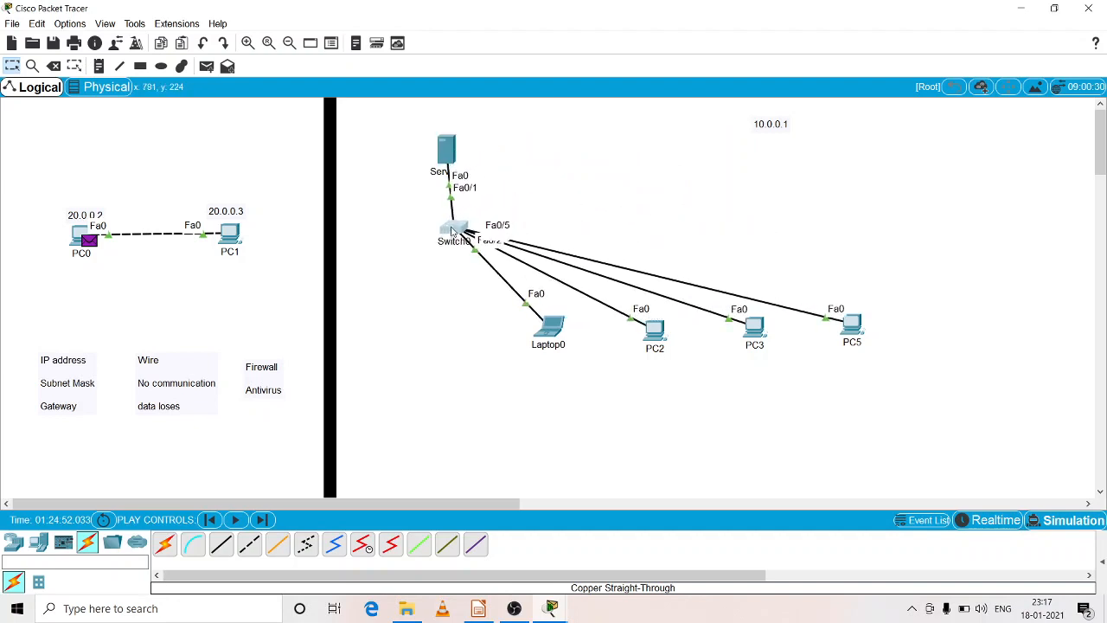
{"action": "left_click_drag", "start_coordinate": [551, 326], "coordinate": [400, 326]}
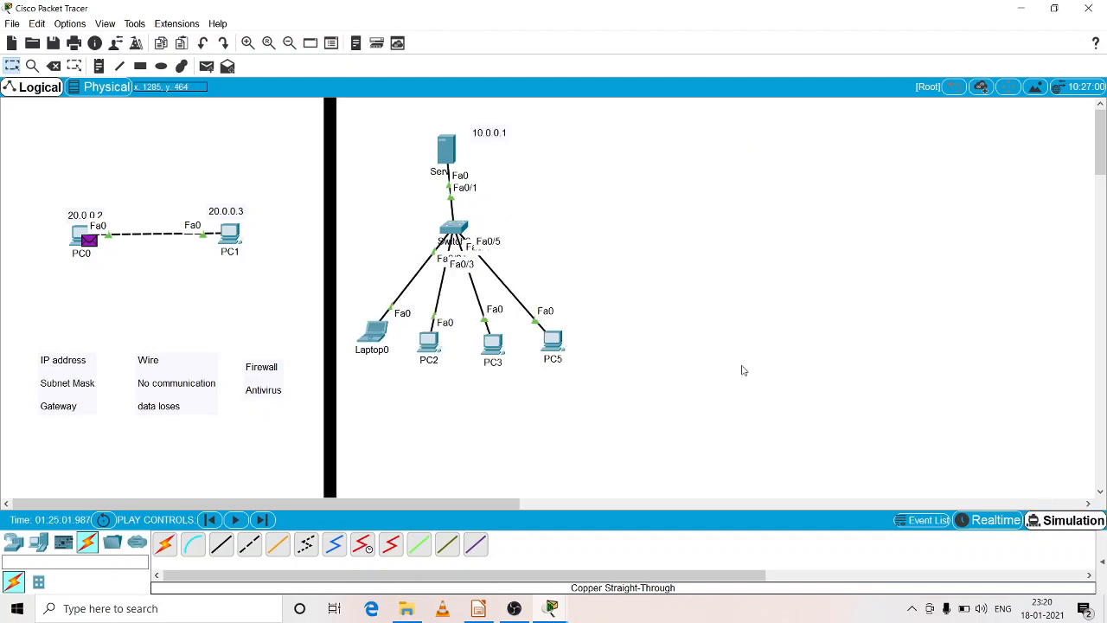
- Open the simulation event list, play the simulation to watch the packets travel, and stop playback
{"action": "left_click", "coordinate": [1062, 523]}
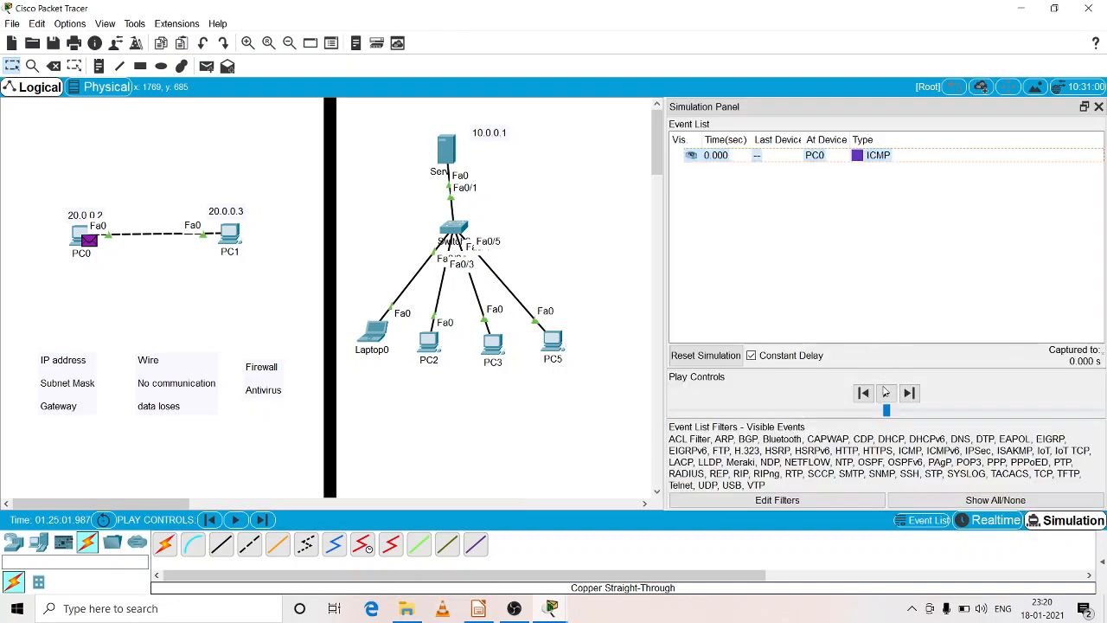
{"action": "left_click", "coordinate": [886, 392]}
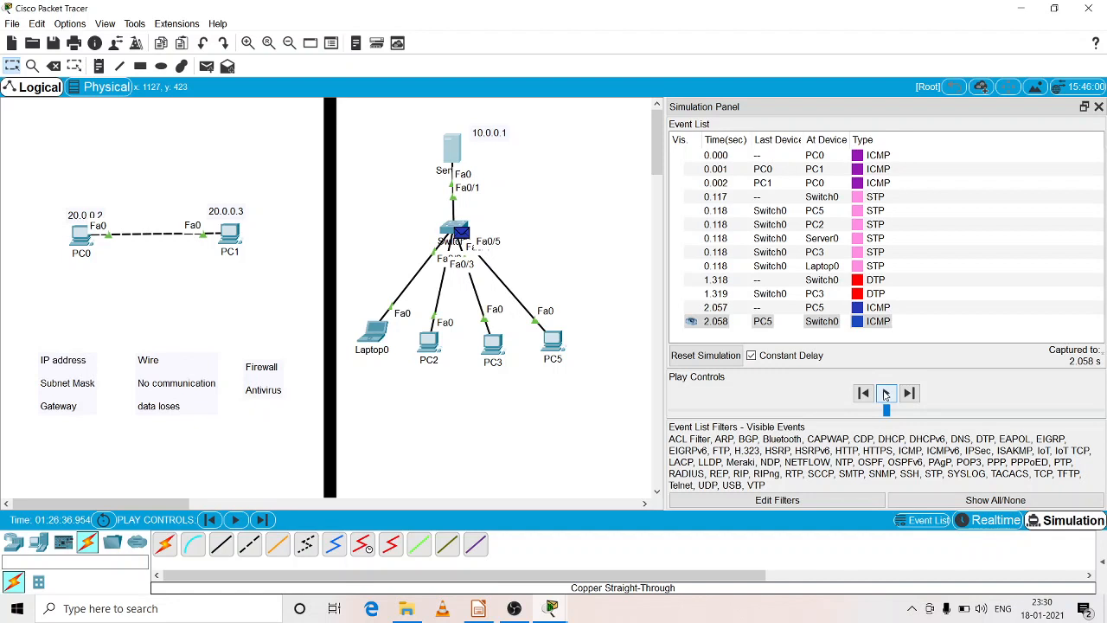
{"action": "left_click", "coordinate": [886, 394]}
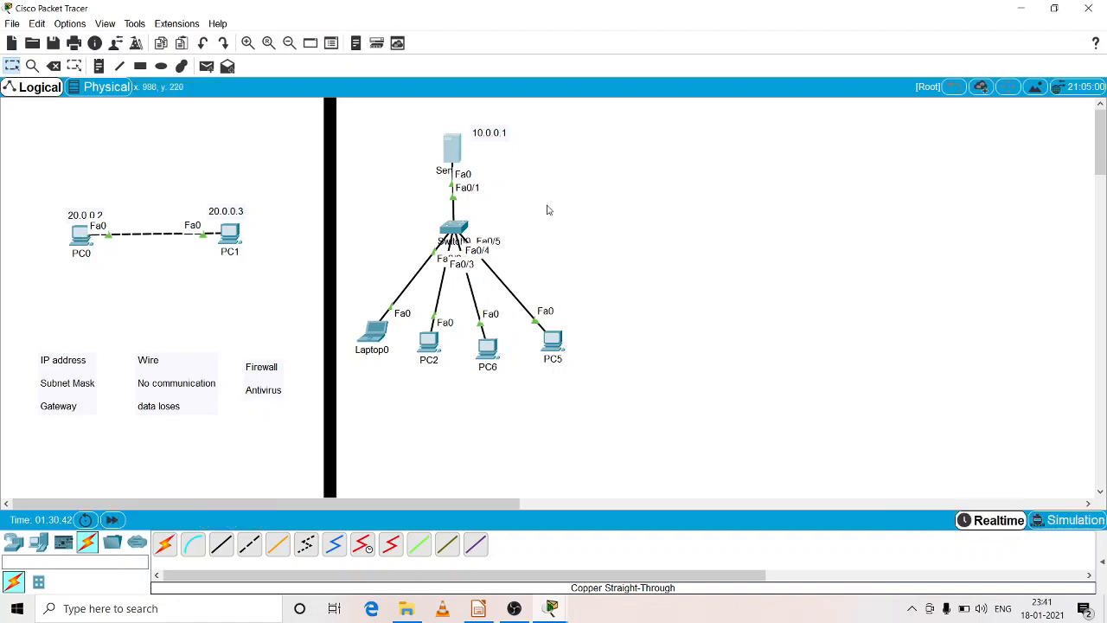
- Open Server0's DHCP service settings in a maximized device window
{"action": "left_click", "coordinate": [448, 153]}
{"action": "left_click", "coordinate": [489, 140]}
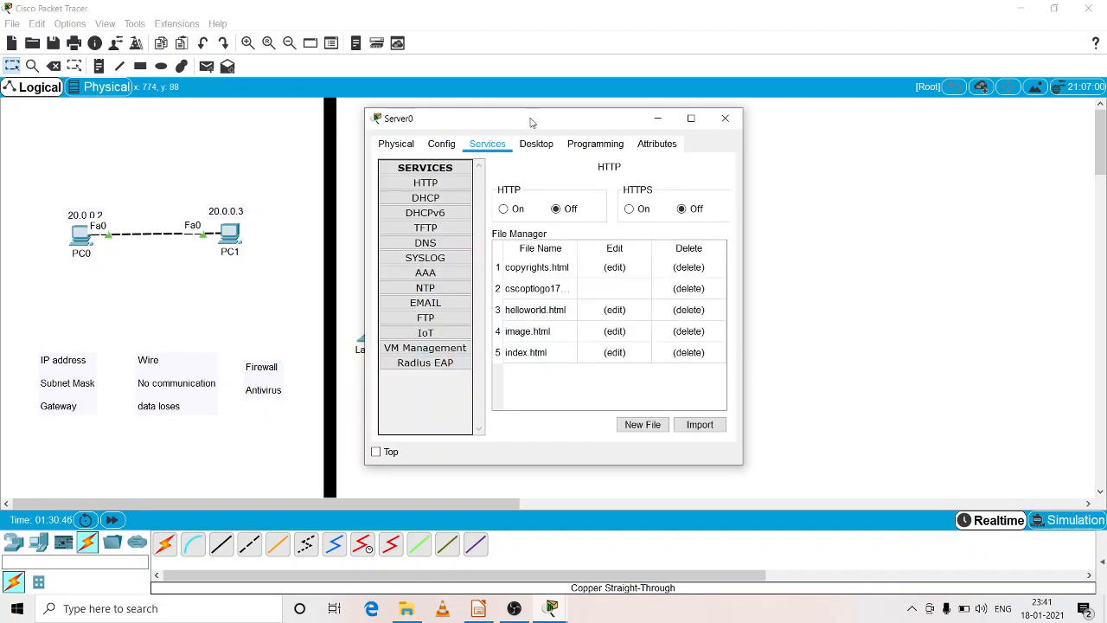
{"action": "left_click_drag", "start_coordinate": [528, 119], "coordinate": [762, 130]}
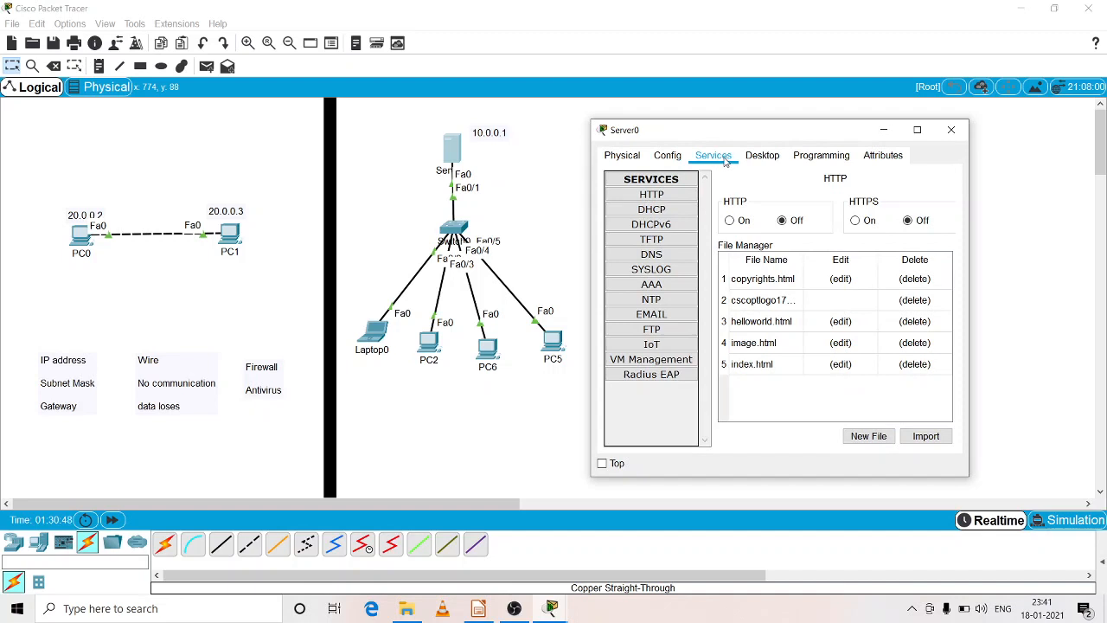
{"action": "left_click", "coordinate": [752, 155]}
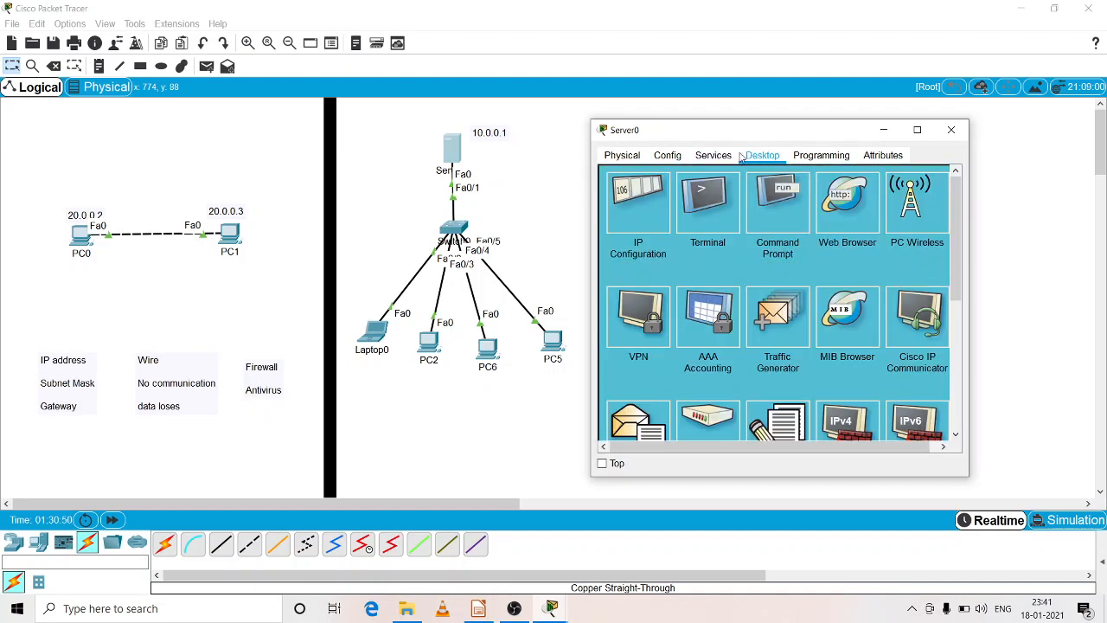
{"action": "left_click", "coordinate": [726, 157]}
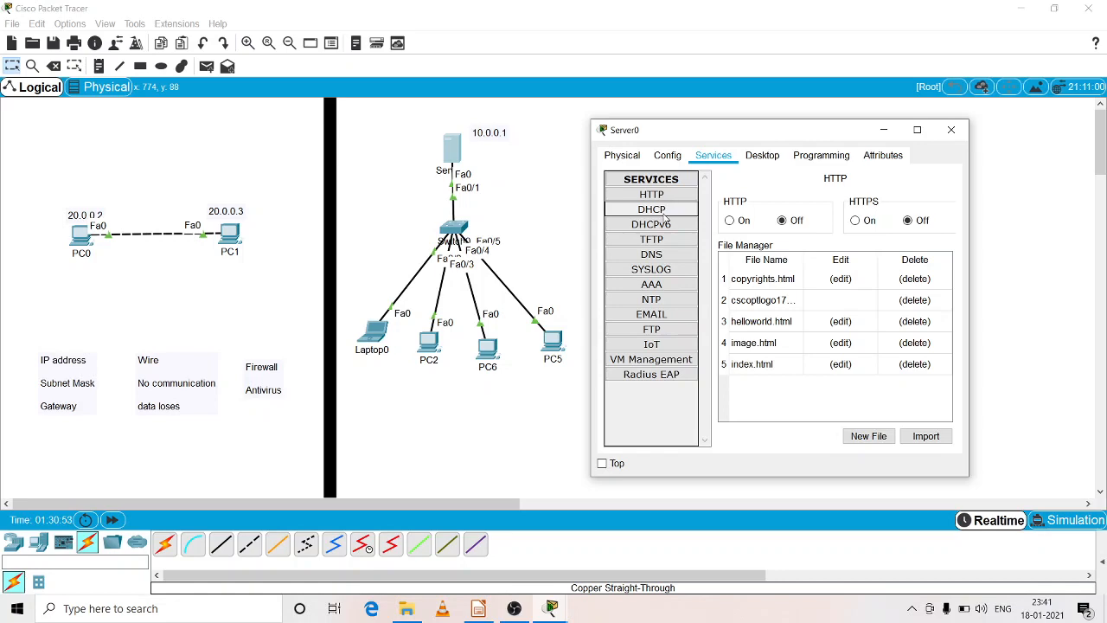
{"action": "left_click", "coordinate": [916, 130]}
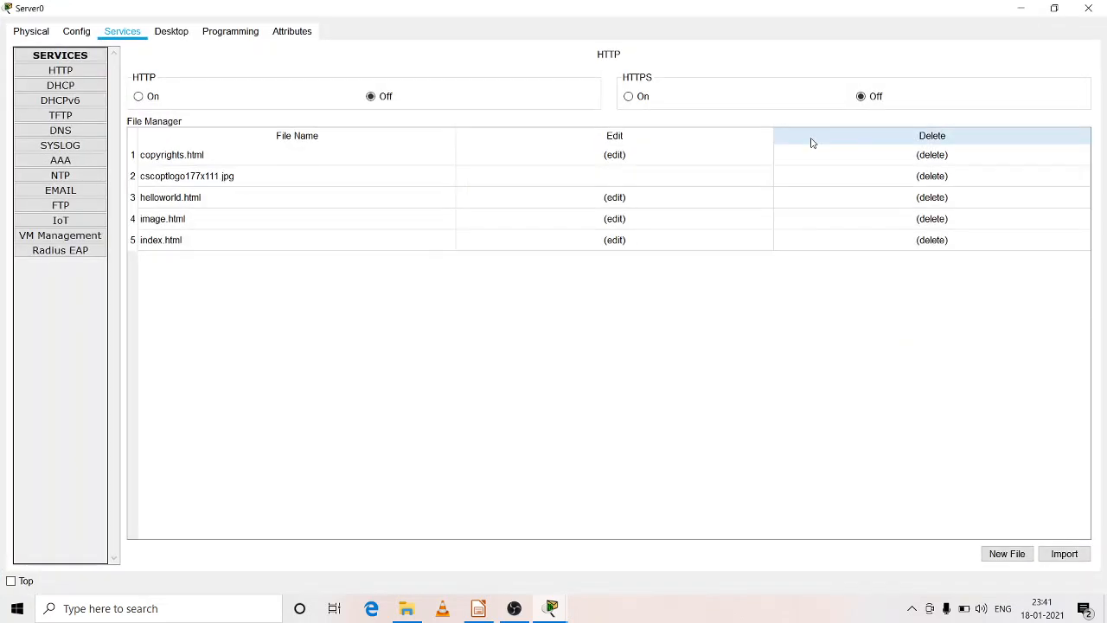
{"action": "left_click", "coordinate": [60, 86]}
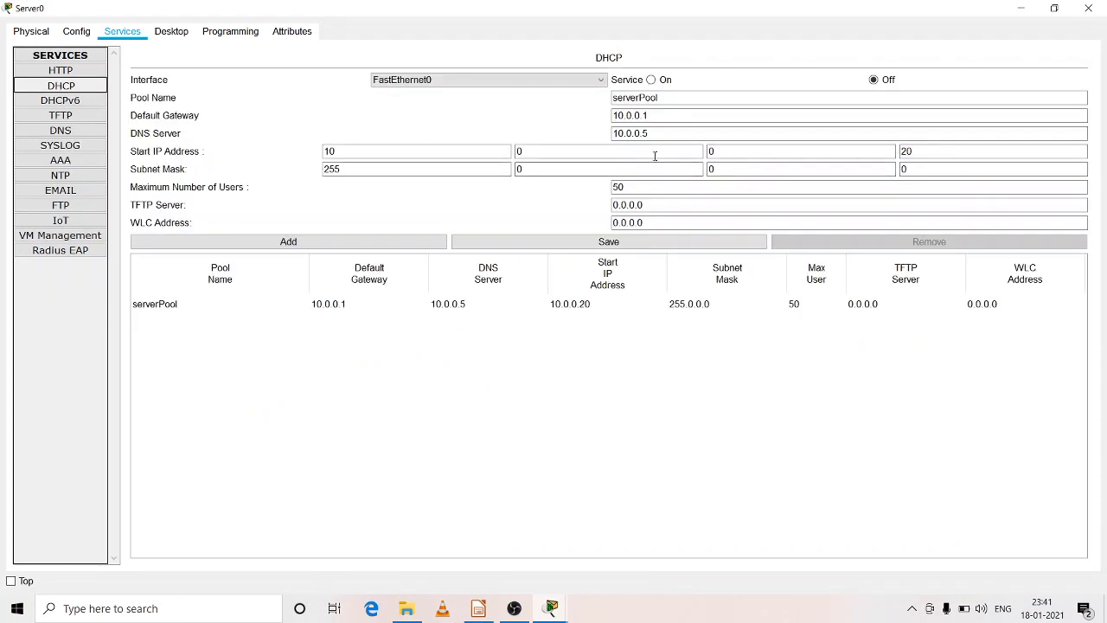
- Re-enter 10.0.0.1 as serverPool's default gateway and 10.0.0.5 as its DNS server
{"action": "left_click", "coordinate": [664, 115]}
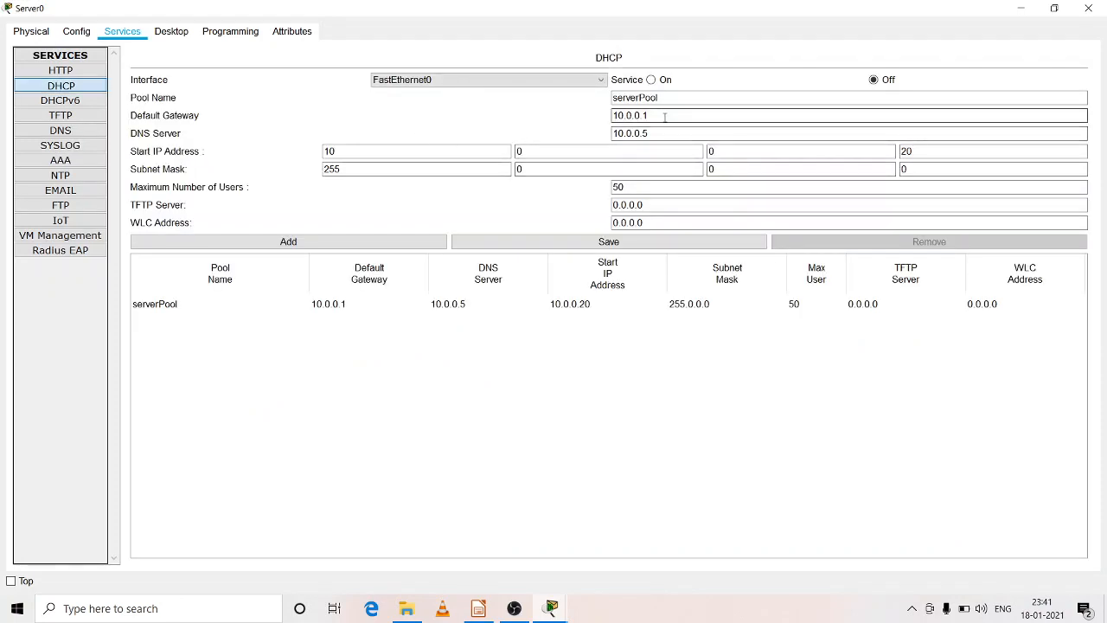
{"action": "key", "text": "BackSpace"}
{"action": "key", "text": "BackSpace"}
{"action": "key", "text": "BackSpace"}
{"action": "key", "text": "BackSpace"}
{"action": "key", "text": "BackSpace"}
{"action": "key", "text": "BackSpace"}
{"action": "key", "text": "BackSpace"}
{"action": "key", "text": "BackSpace"}
{"action": "type", "text": "10.0.0.1"}
{"action": "left_click", "coordinate": [662, 134]}
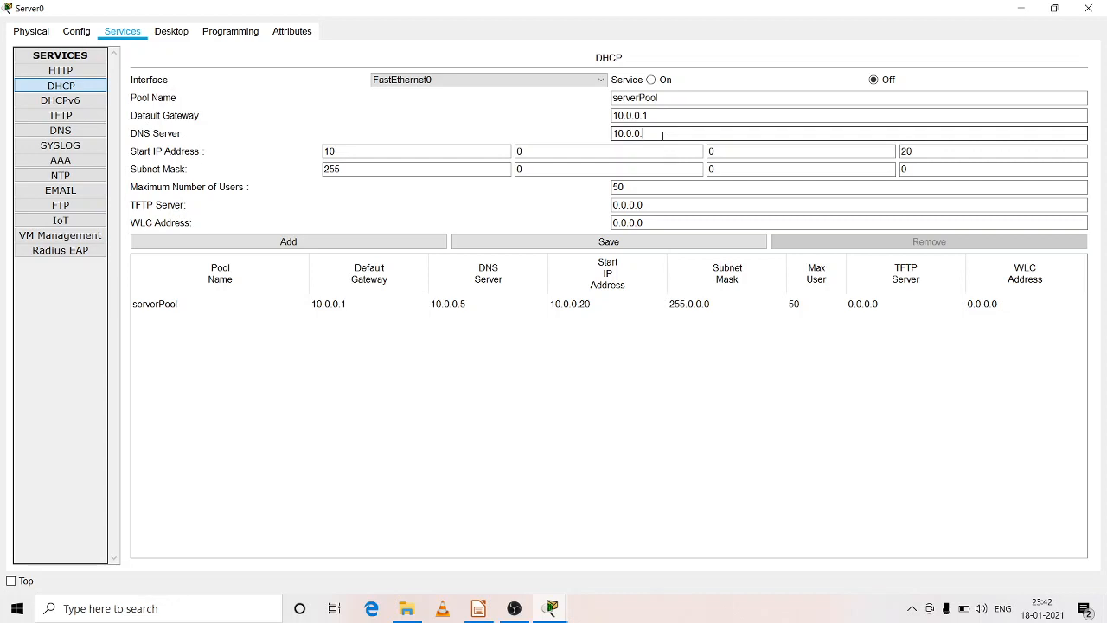
{"action": "type", "text": "5"}
- Set serverPool's maximum number of users to 50 and save the DHCP pool
{"action": "left_click", "coordinate": [923, 152]}
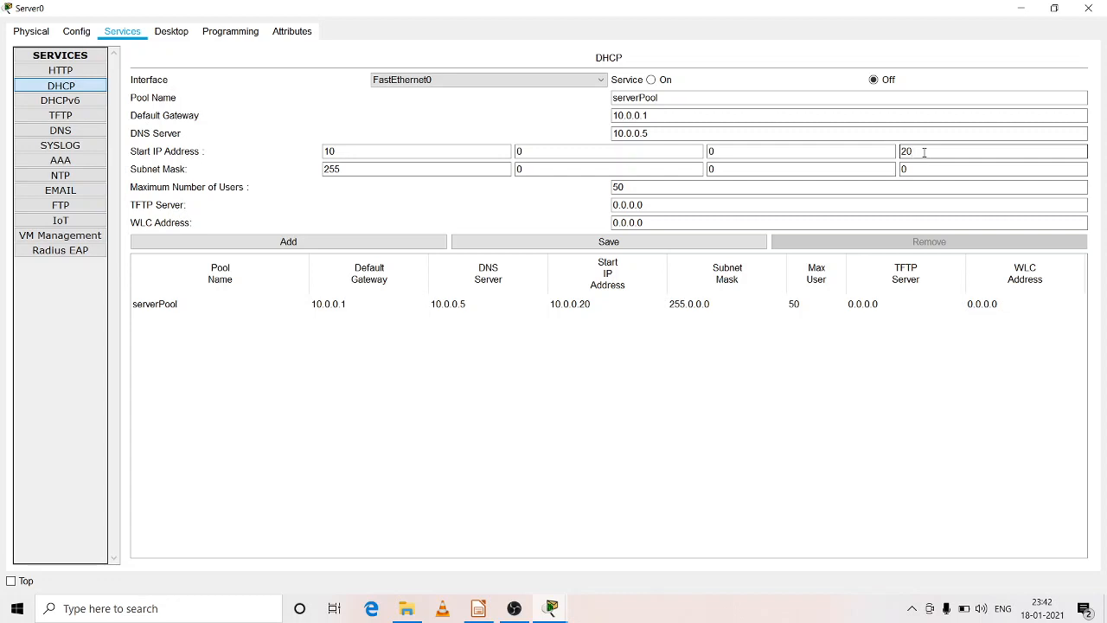
{"action": "type", "text": "a"}
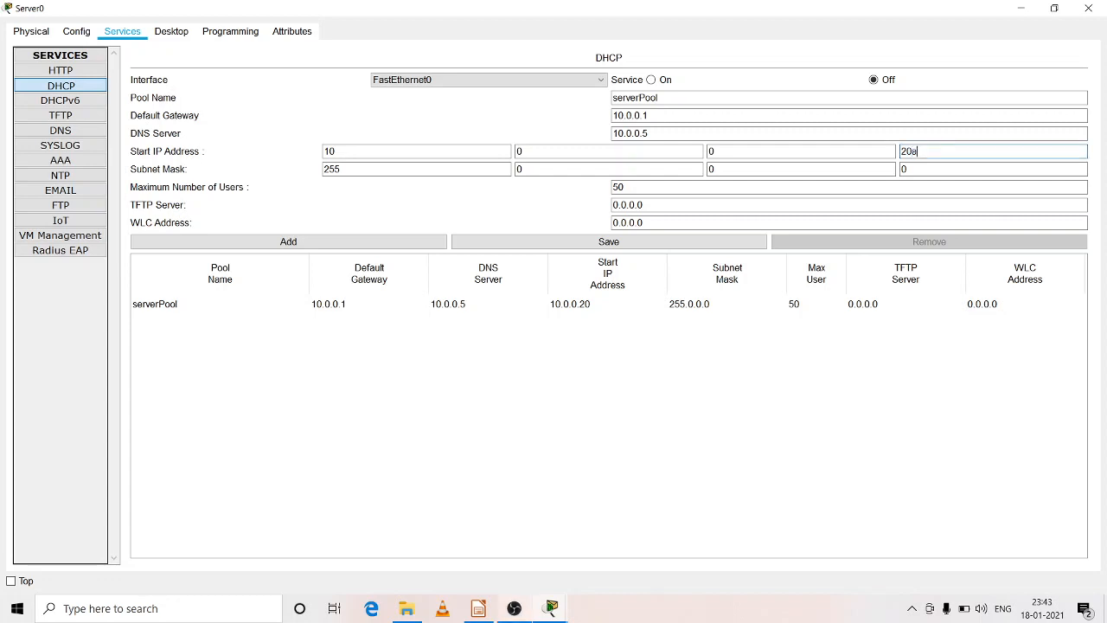
{"action": "key", "text": "BackSpace"}
{"action": "left_click", "coordinate": [648, 183]}
{"action": "key", "text": "BackSpace"}
{"action": "key", "text": "BackSpace"}
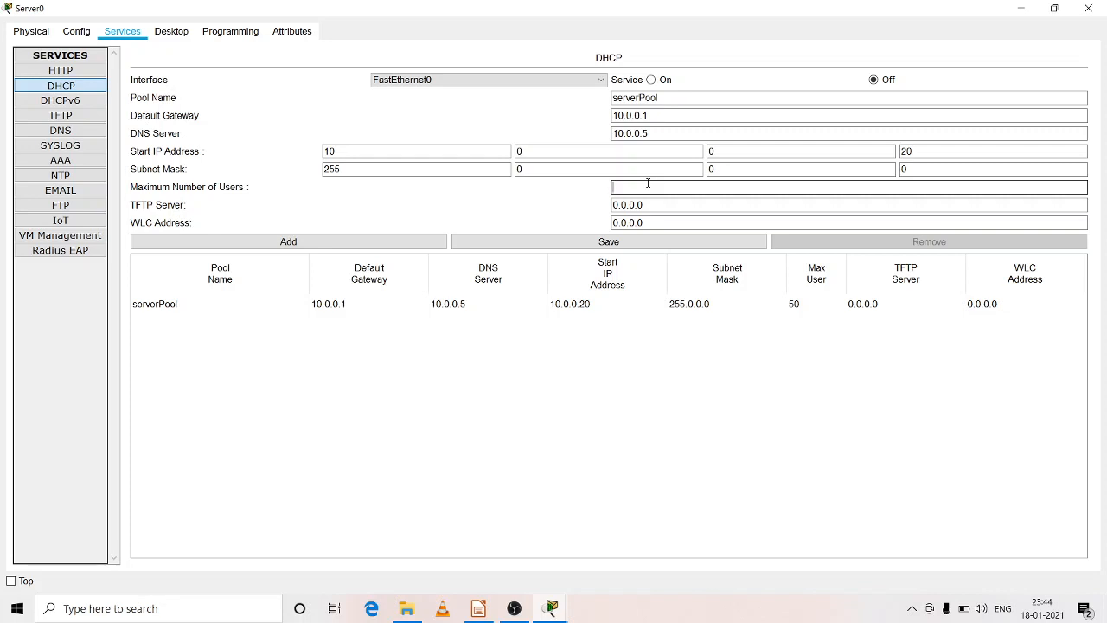
{"action": "type", "text": "50"}
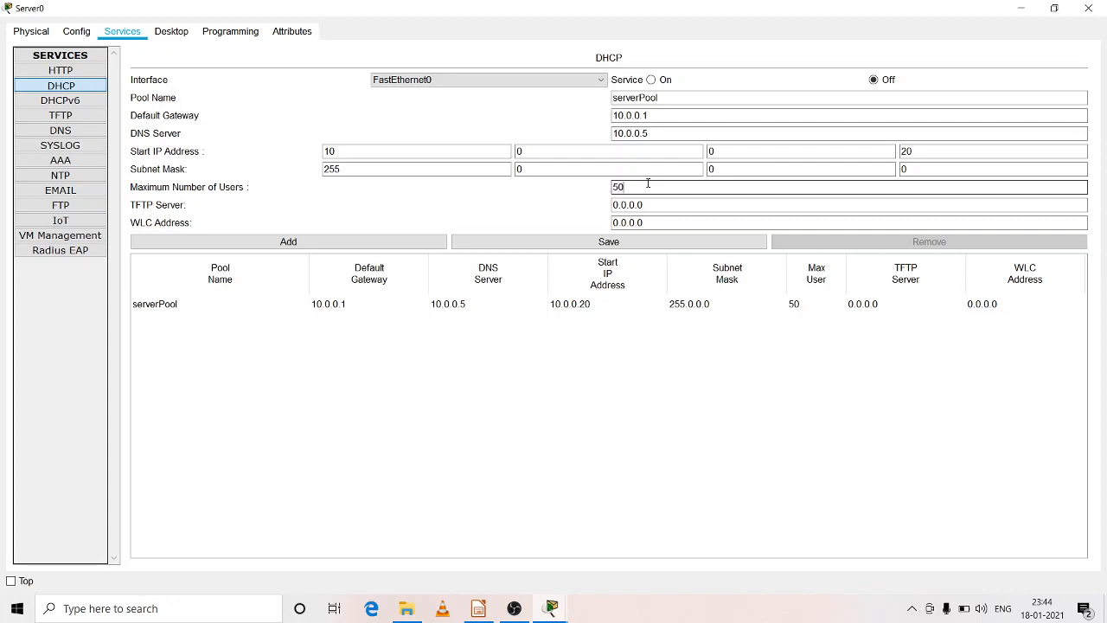
{"action": "left_click", "coordinate": [603, 246]}
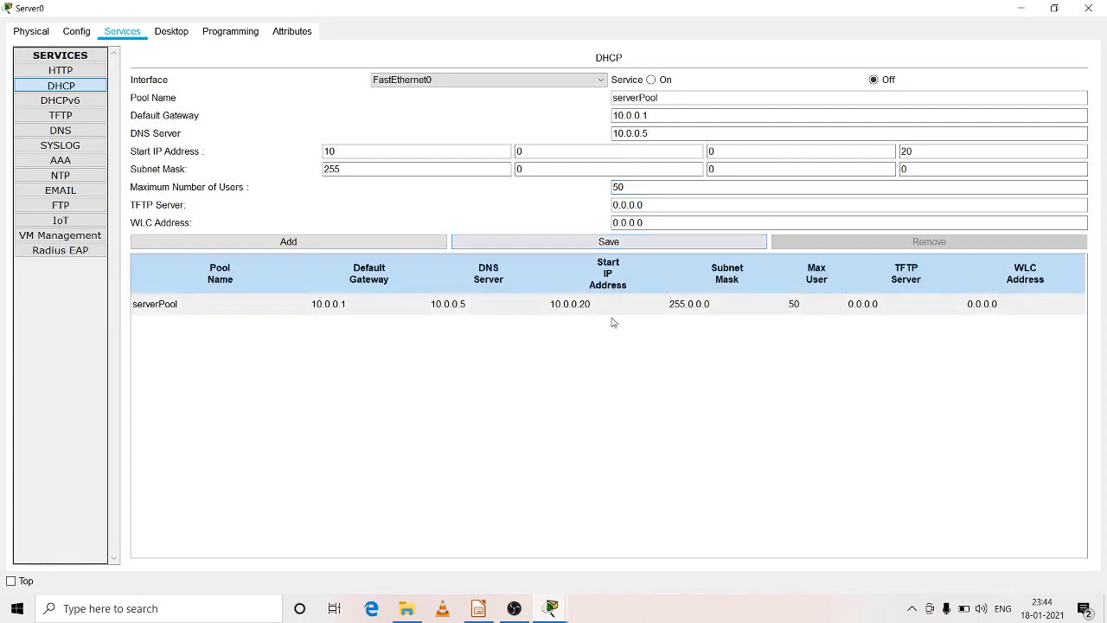
- Turn on Server0's DHCP service, save serverPool again, and return to the topology
{"action": "left_click", "coordinate": [651, 80]}
{"action": "left_click", "coordinate": [601, 304]}
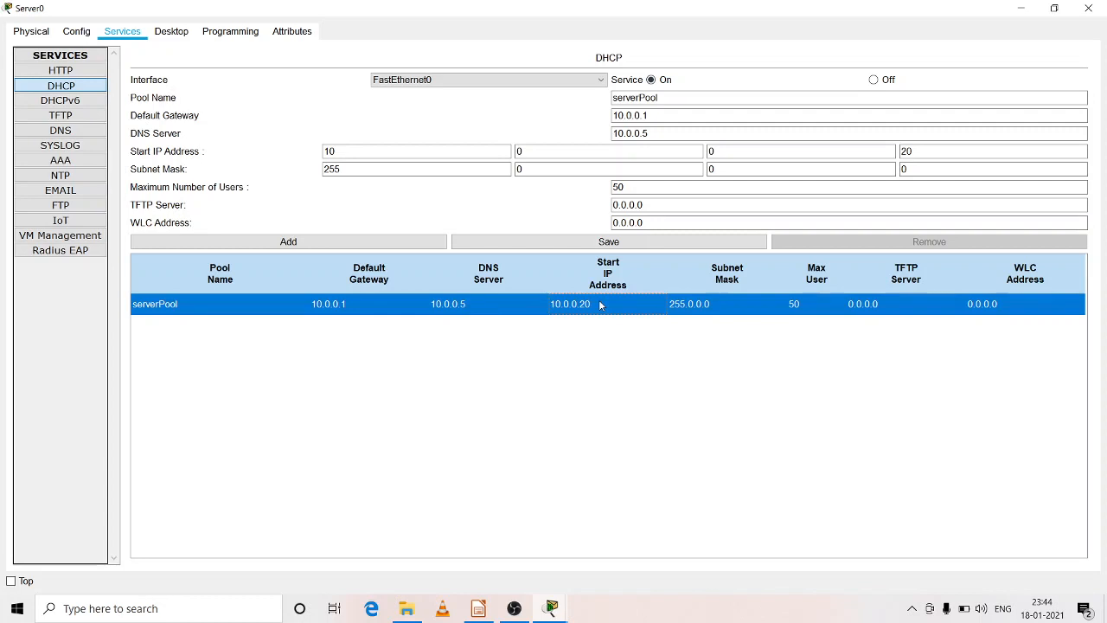
{"action": "left_click", "coordinate": [619, 243]}
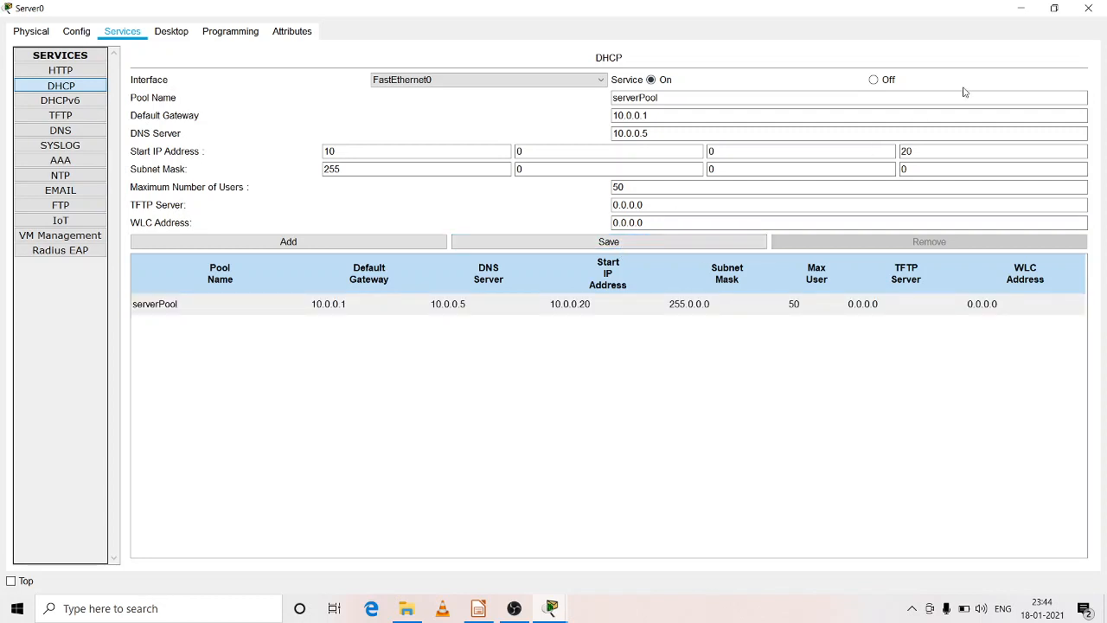
{"action": "left_click", "coordinate": [1031, 15]}
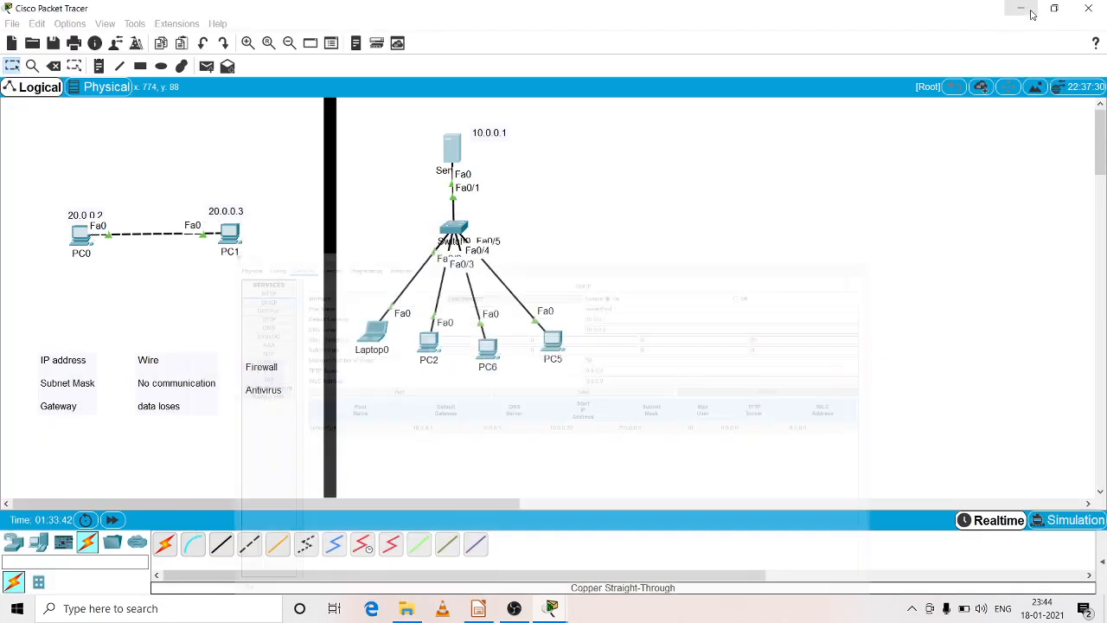
- Switch Laptop0's IP configuration to static and back to DHCP so it requests an address from the server
{"action": "left_click", "coordinate": [376, 334]}
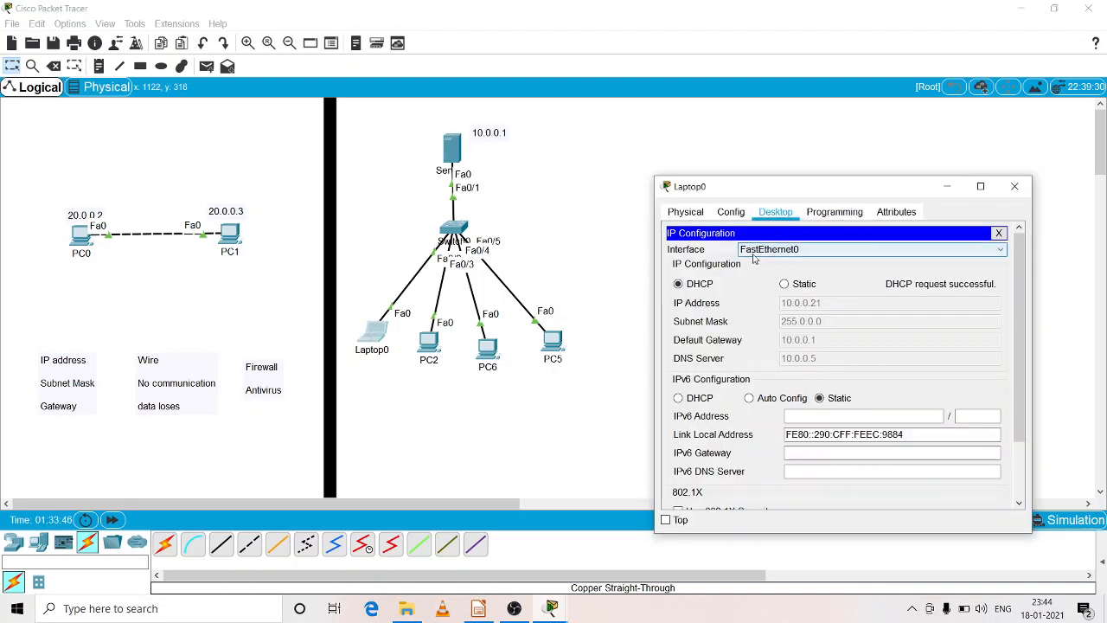
{"action": "left_click", "coordinate": [784, 283]}
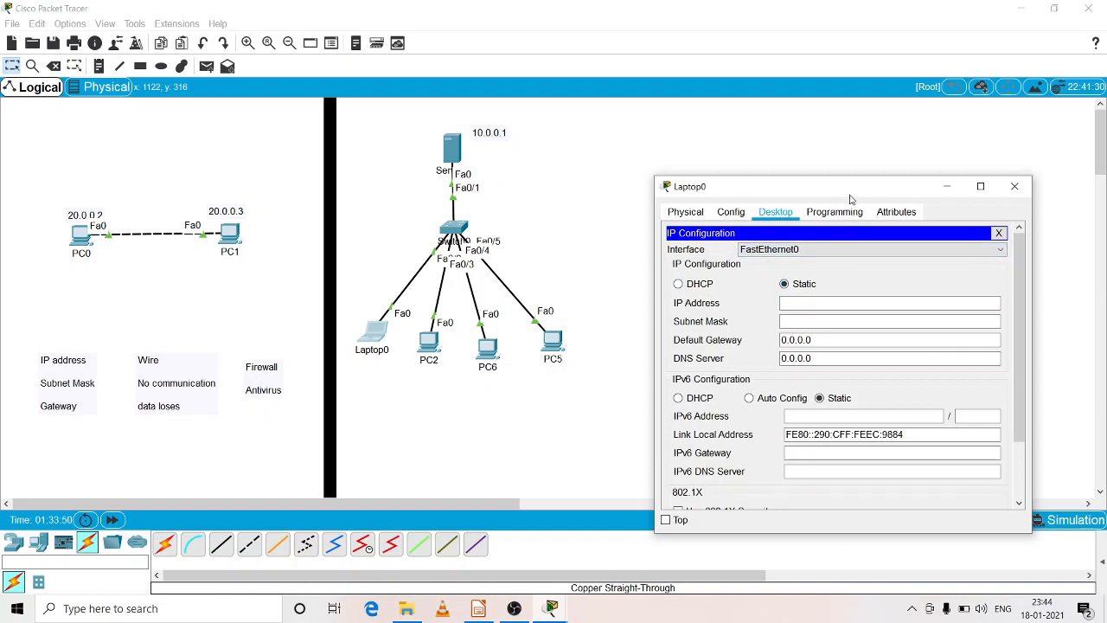
{"action": "left_click", "coordinate": [679, 285]}
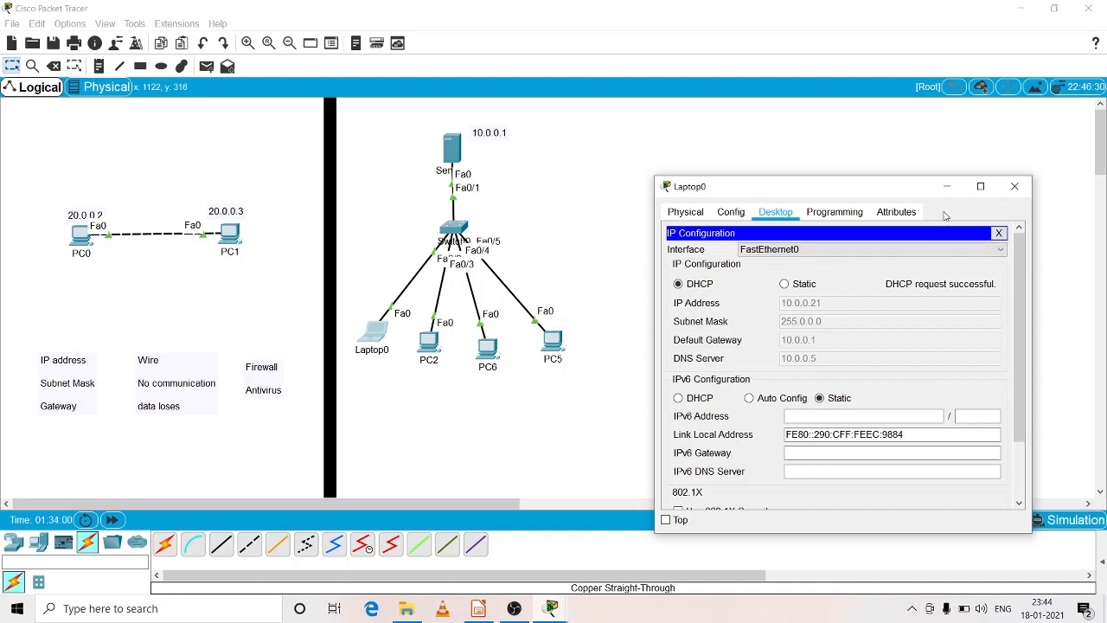
{"action": "left_click", "coordinate": [946, 188]}
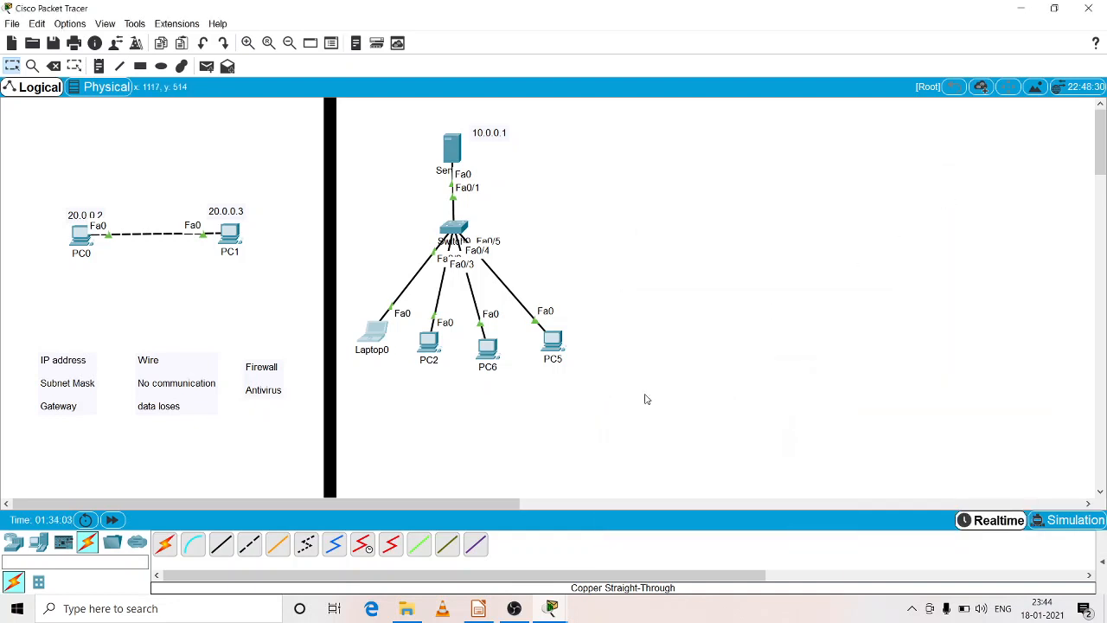
- Set PC2's IP configuration to DHCP and close its device window
{"action": "left_click", "coordinate": [429, 344]}
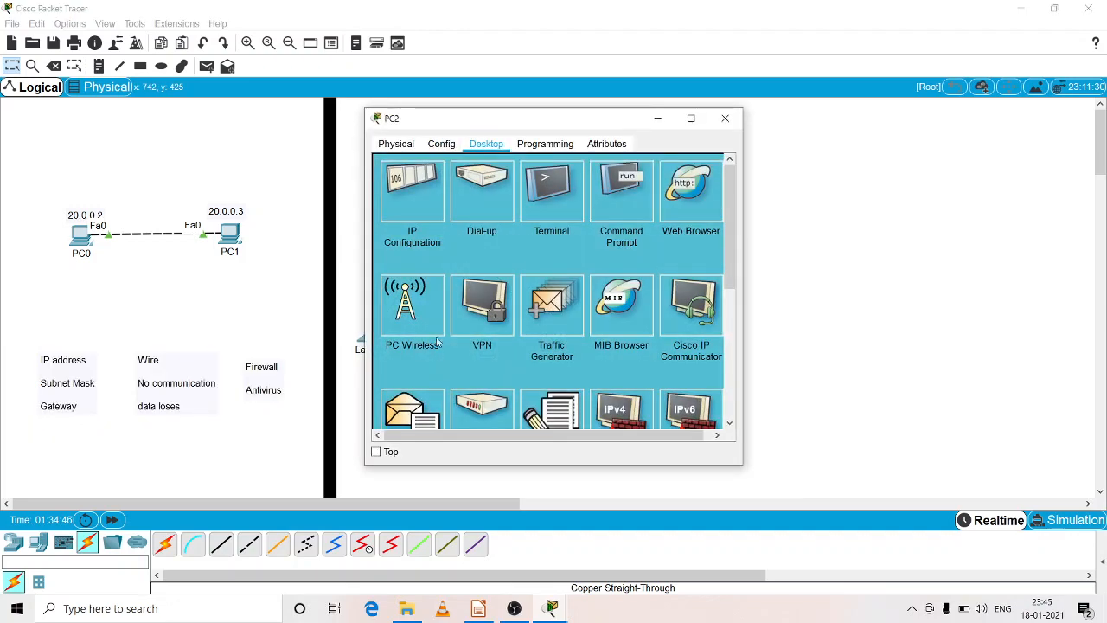
{"action": "left_click", "coordinate": [434, 180]}
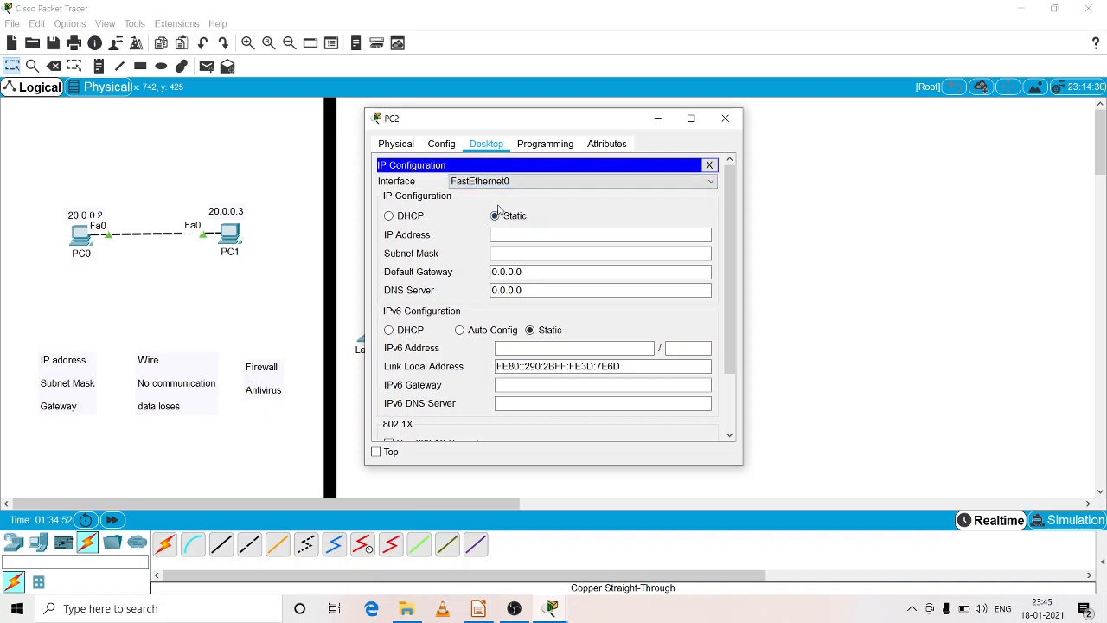
{"action": "left_click", "coordinate": [388, 221]}
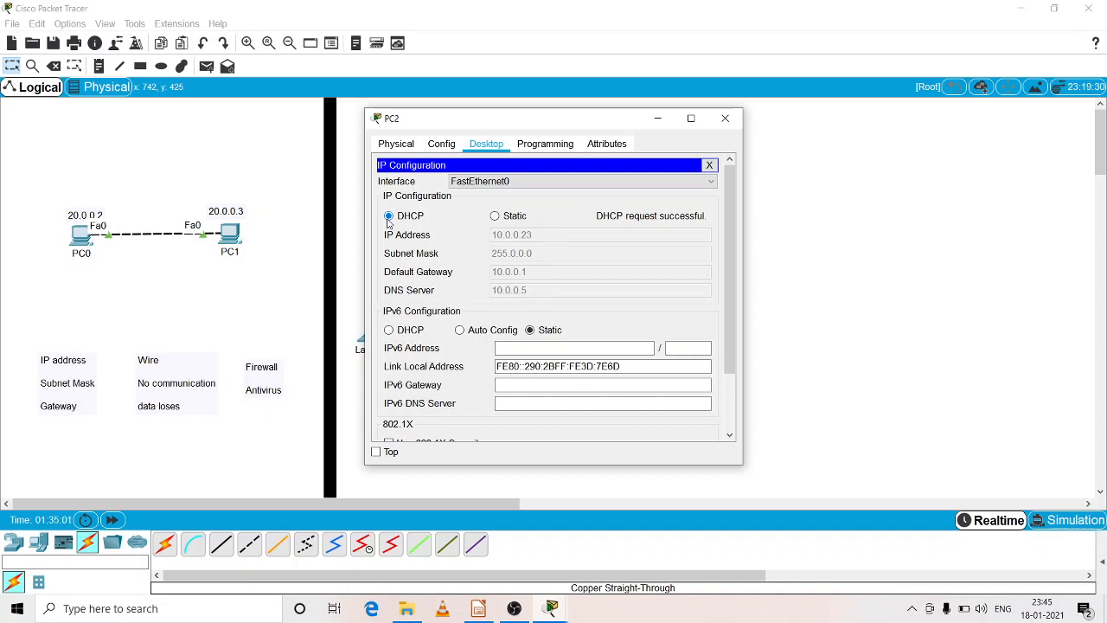
{"action": "left_click", "coordinate": [724, 119]}
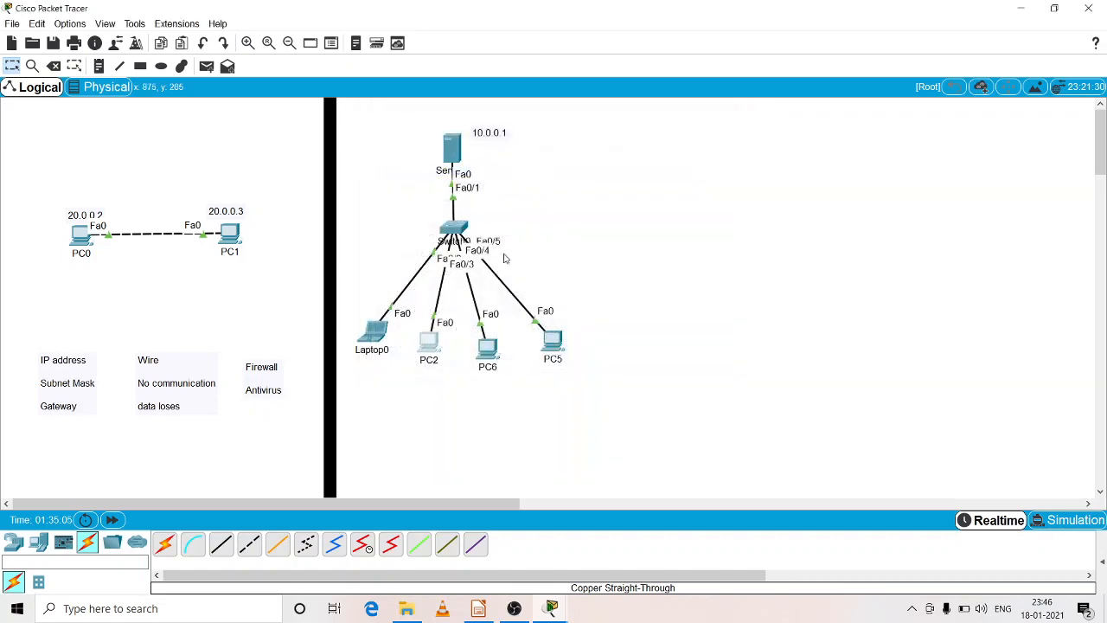
- Switch PC6's IP configuration to static and back to DHCP to request a fresh address, and close its window
{"action": "left_click", "coordinate": [487, 350]}
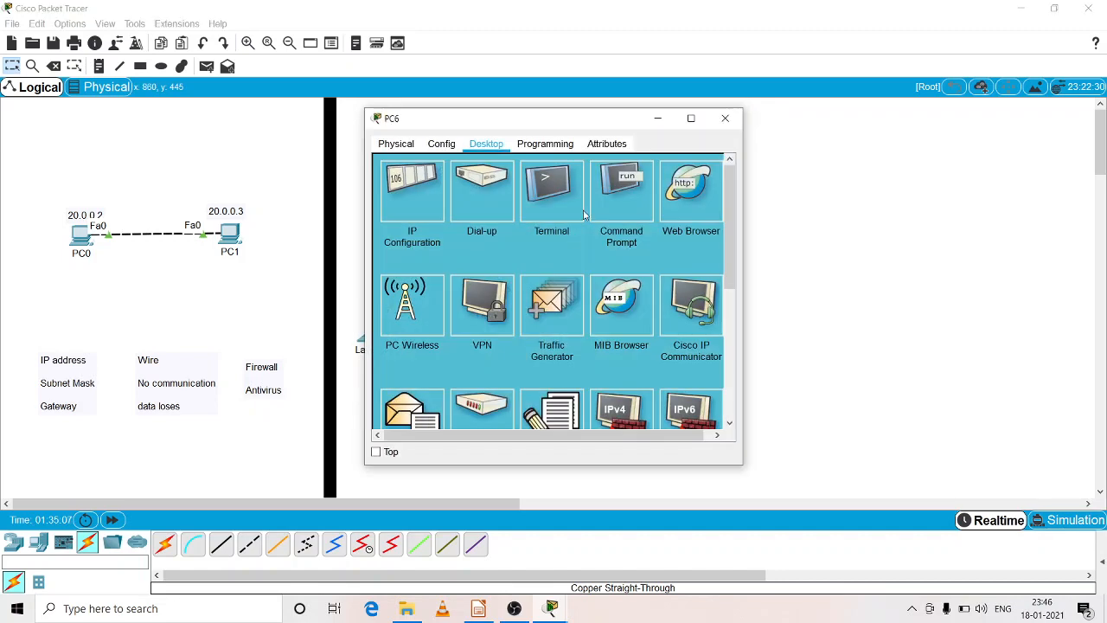
{"action": "left_click", "coordinate": [433, 204]}
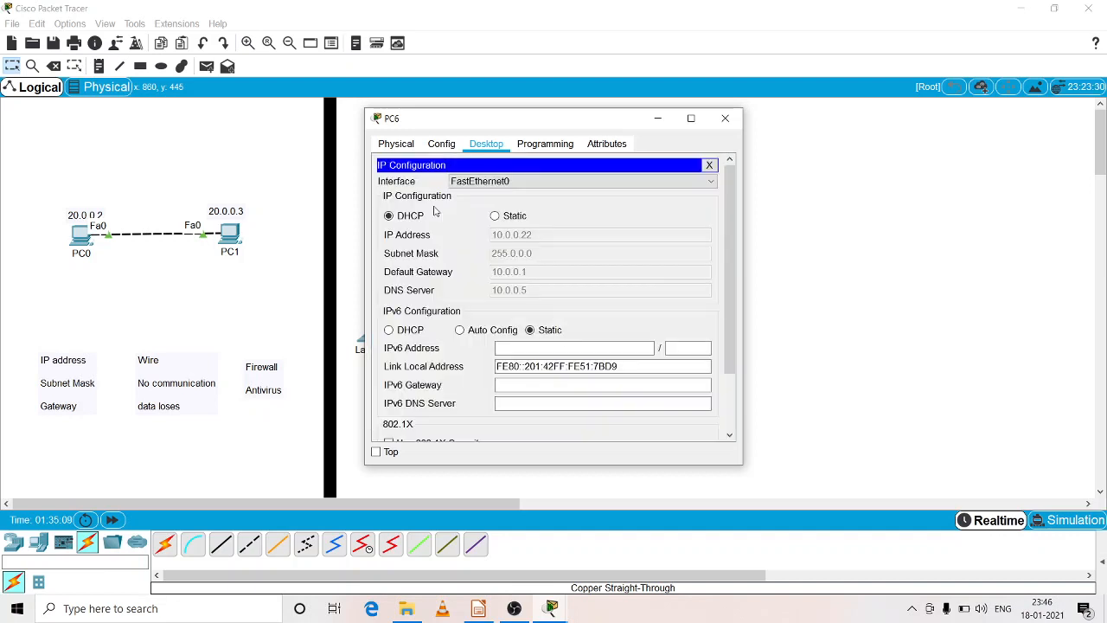
{"action": "left_click", "coordinate": [495, 216]}
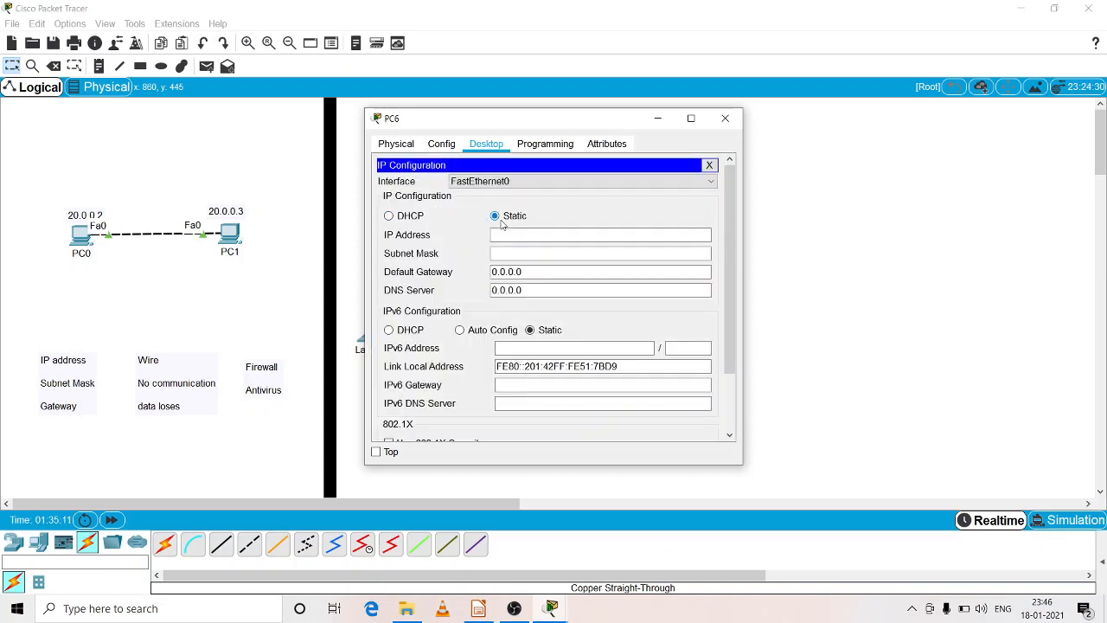
{"action": "left_click", "coordinate": [396, 223]}
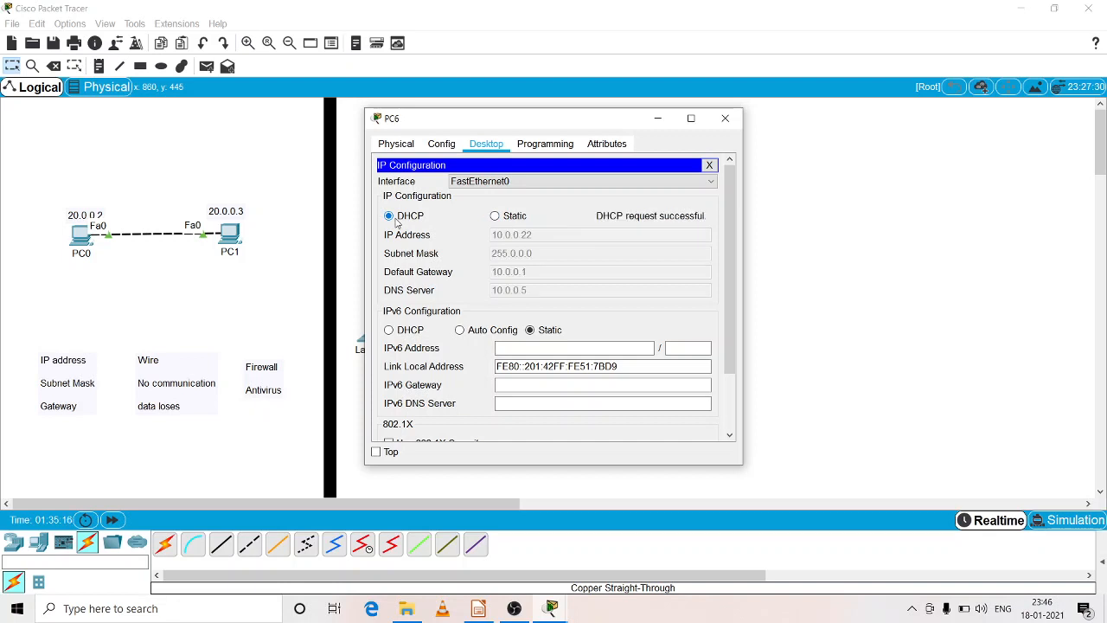
{"action": "left_click", "coordinate": [722, 121]}
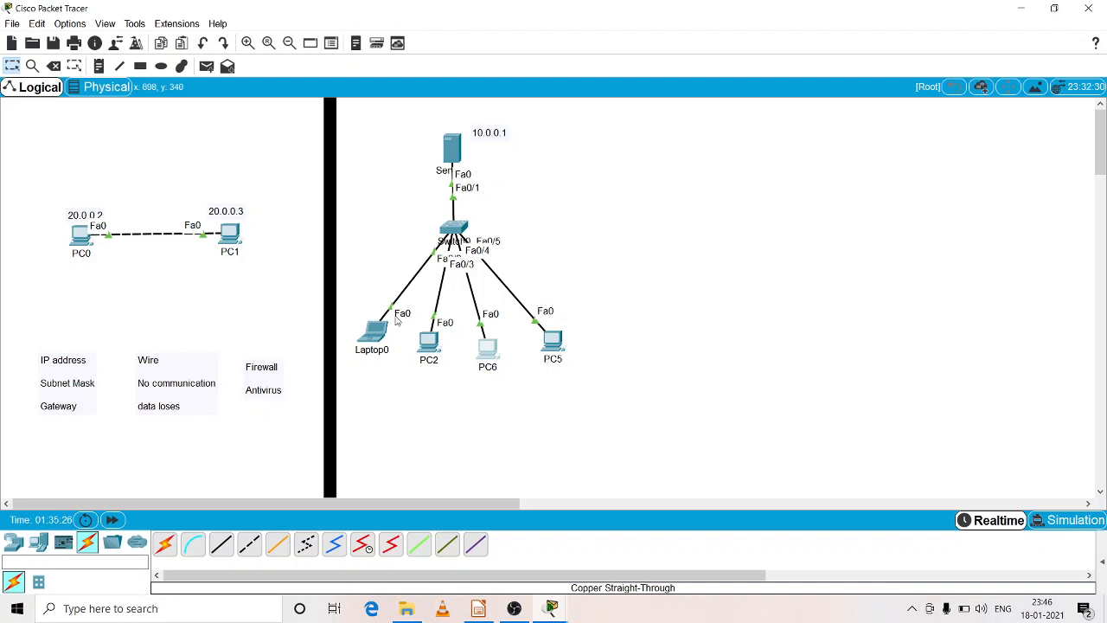
- Request Laptop0's DHCP address again by toggling it to static and back, and briefly open and close PC6's window
{"action": "left_click", "coordinate": [376, 335]}
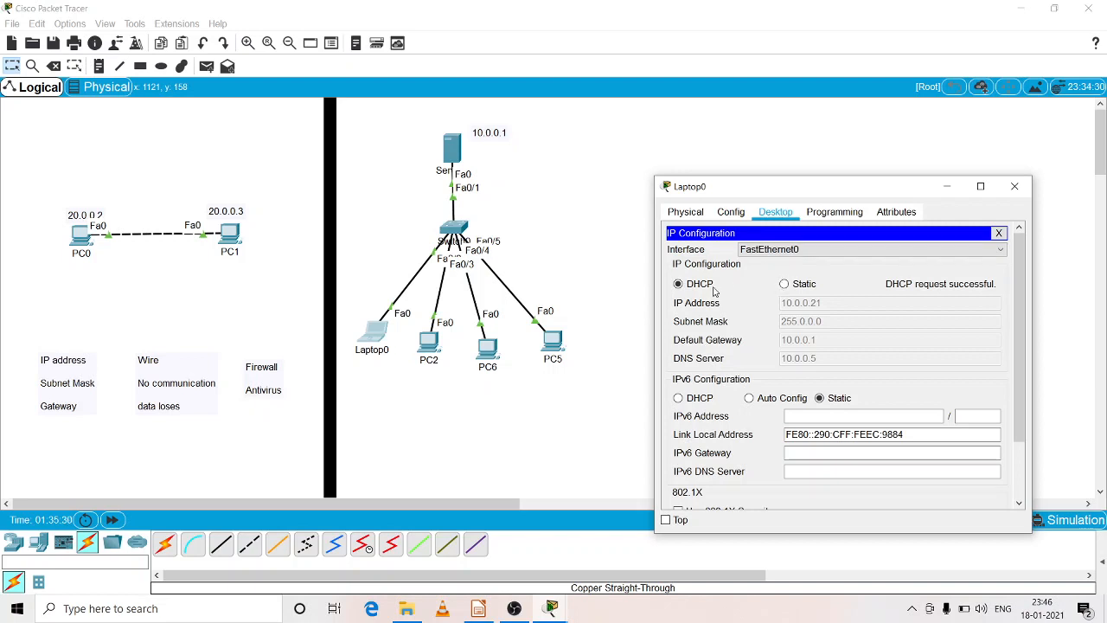
{"action": "left_click", "coordinate": [783, 284]}
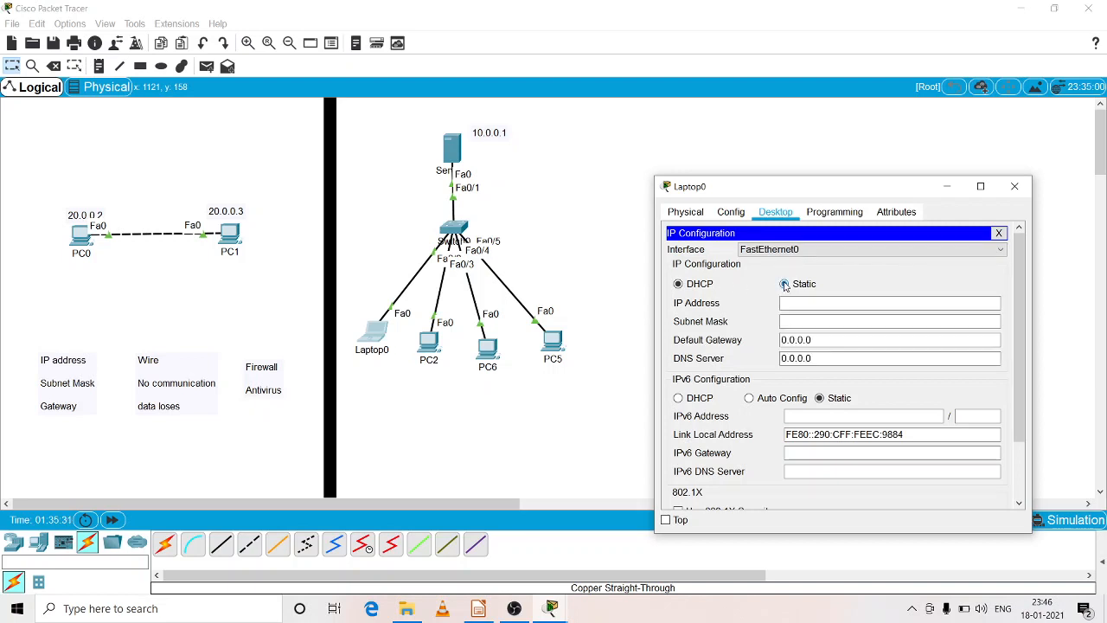
{"action": "left_click", "coordinate": [679, 285]}
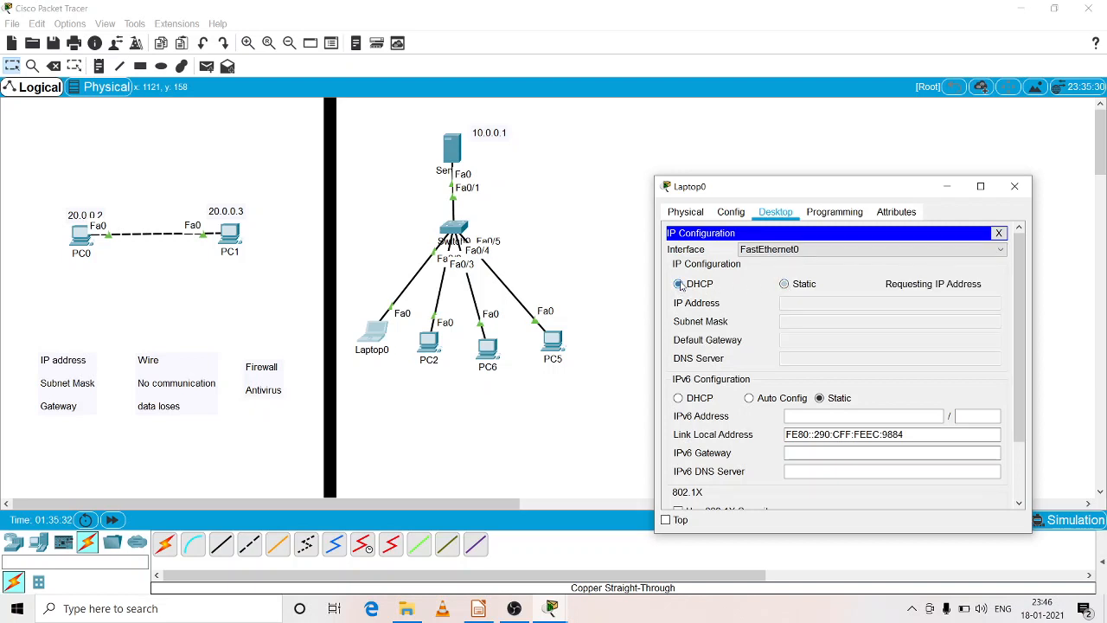
{"action": "left_click", "coordinate": [490, 350]}
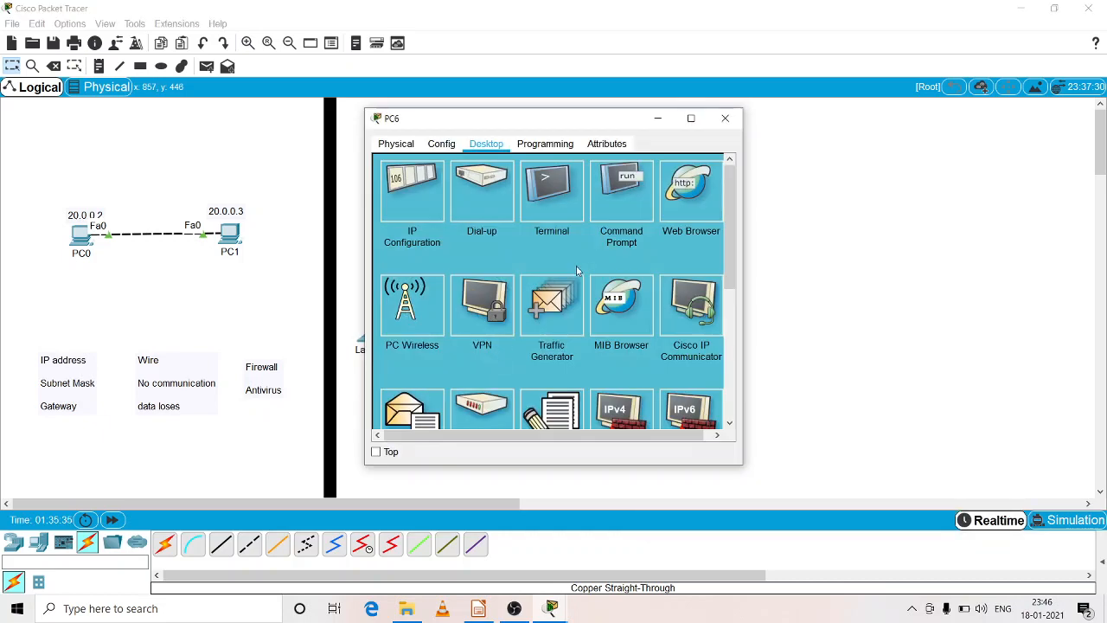
{"action": "left_click", "coordinate": [725, 119]}
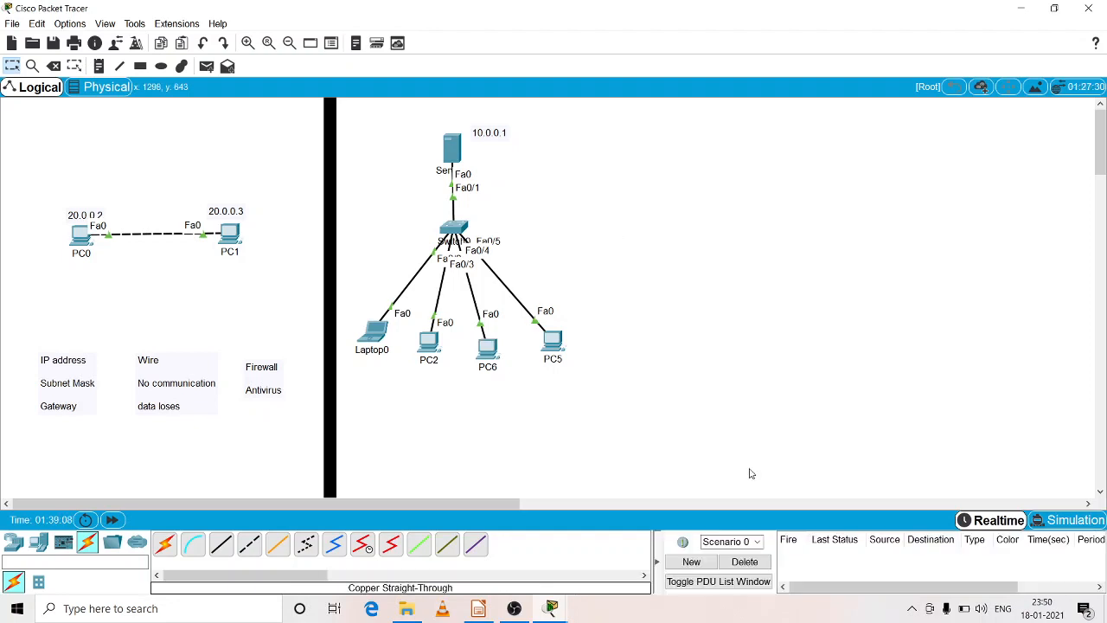
- Send a simple PDU from PC6 to Server0 and another from PC2 to Server0
{"action": "left_click", "coordinate": [210, 71]}
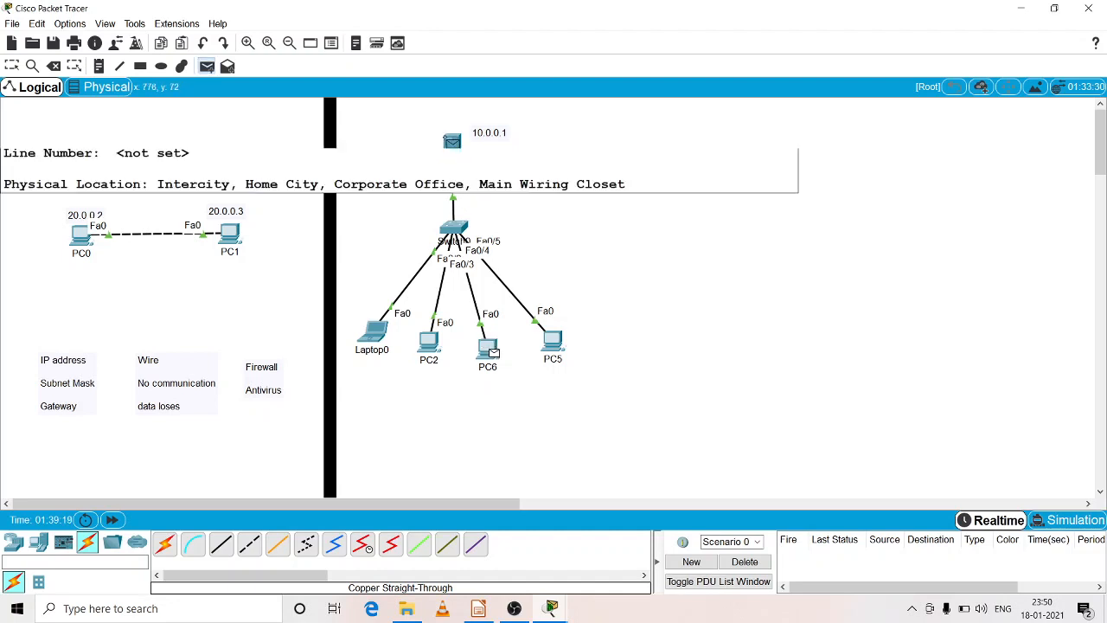
{"action": "left_click", "coordinate": [451, 141]}
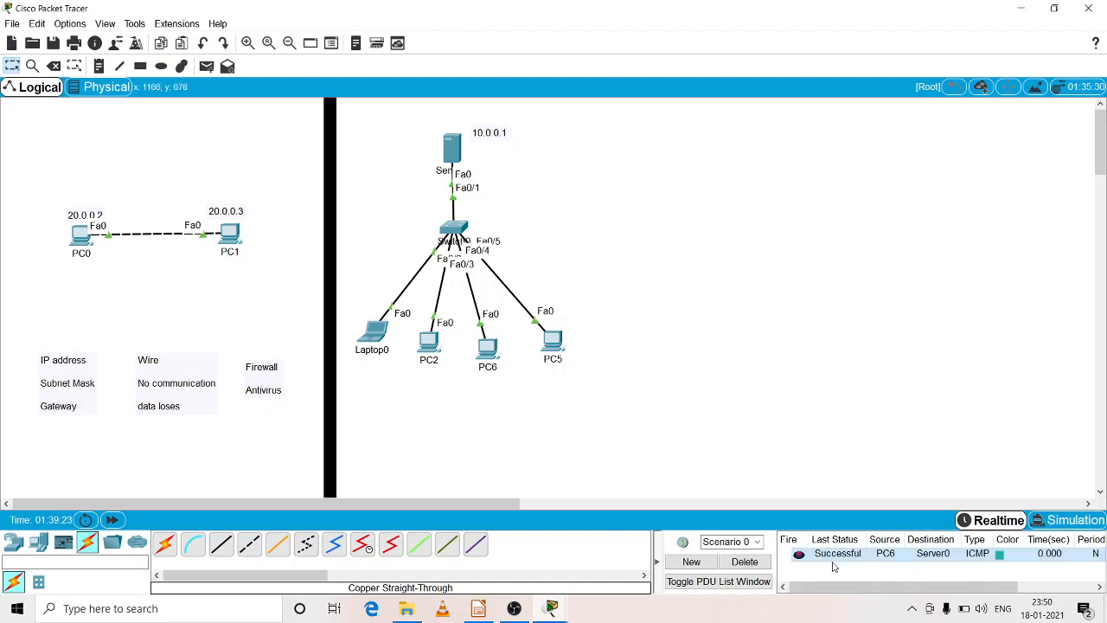
{"action": "left_click", "coordinate": [206, 66]}
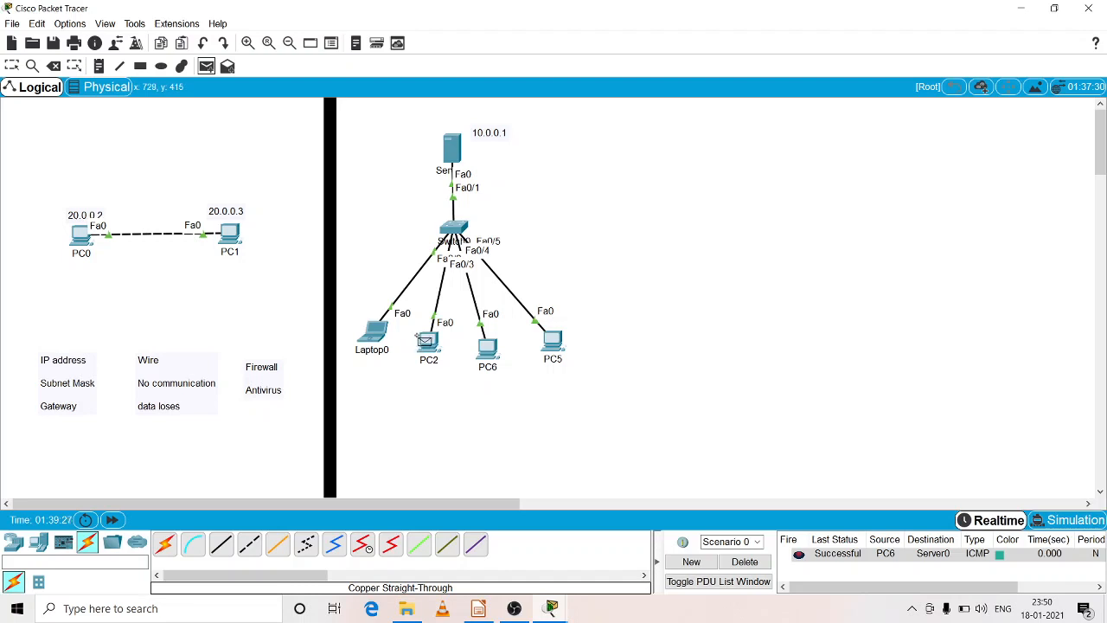
{"action": "left_click", "coordinate": [429, 343]}
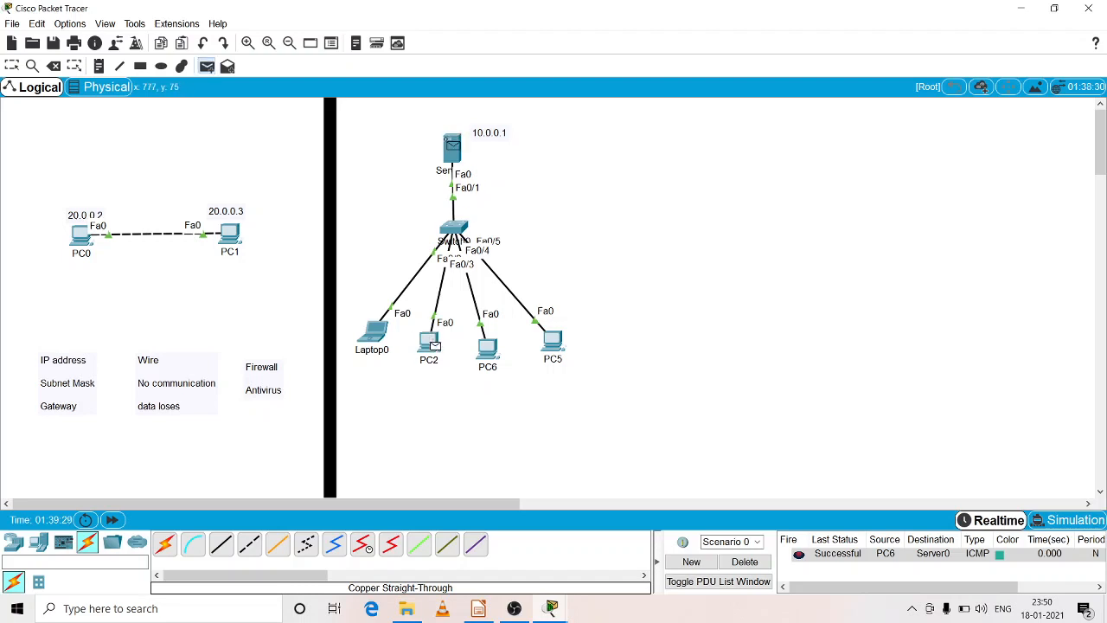
{"action": "left_click", "coordinate": [452, 147]}
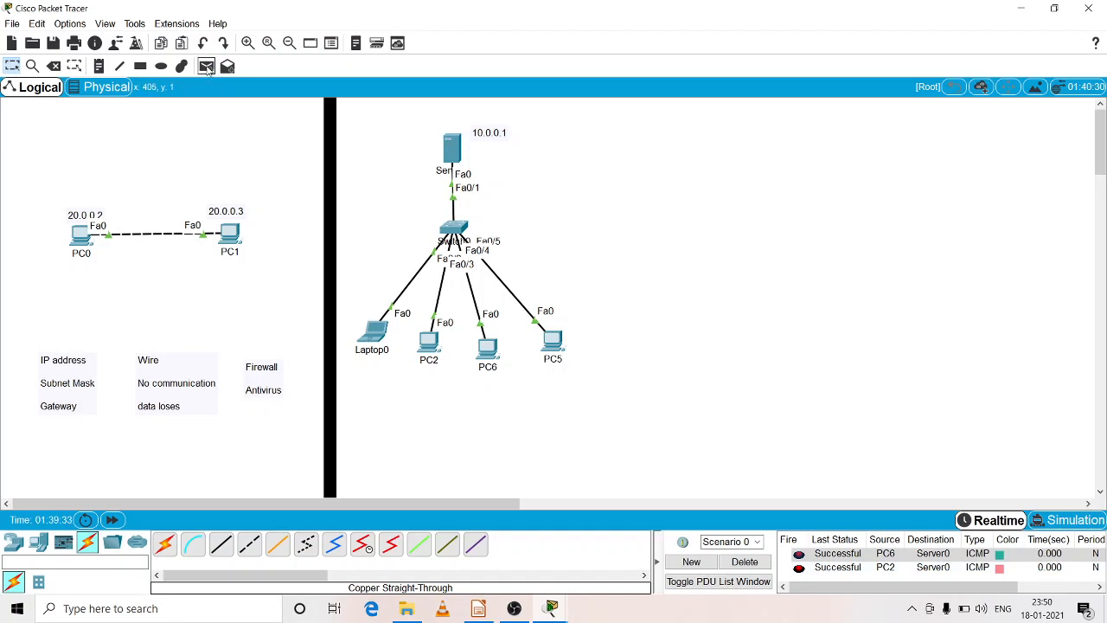
- Send a simple PDU from Laptop0 to Server0 and check its entry in the PDU list
{"action": "left_click", "coordinate": [207, 67]}
{"action": "left_click", "coordinate": [373, 331]}
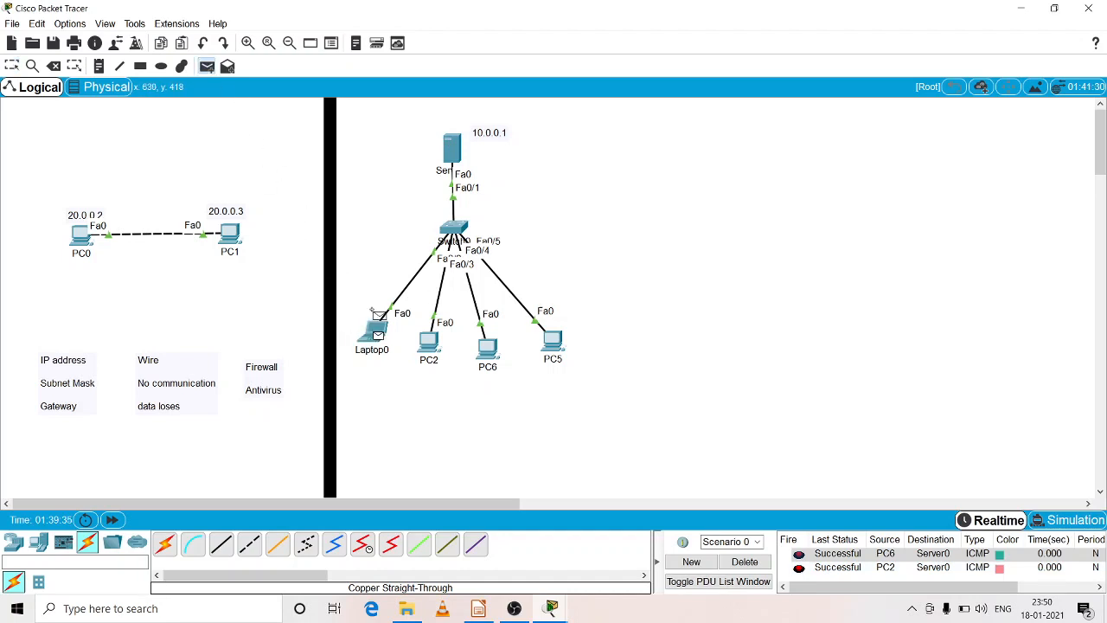
{"action": "left_click", "coordinate": [444, 144]}
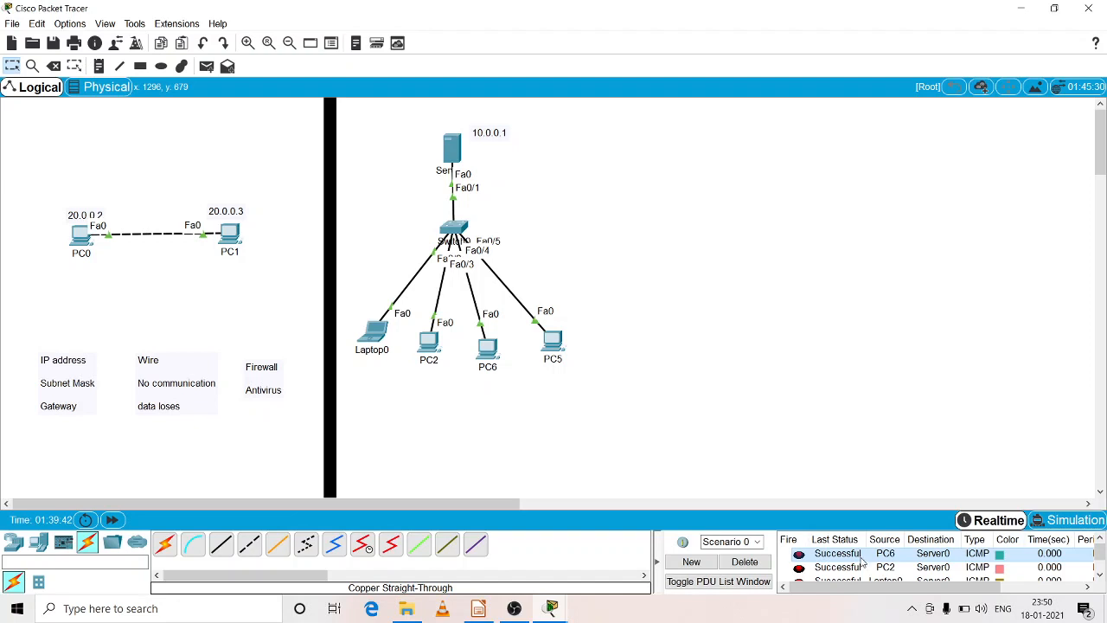
{"action": "scroll", "coordinate": [898, 566], "scroll_direction": "down", "scroll_amount": 1}
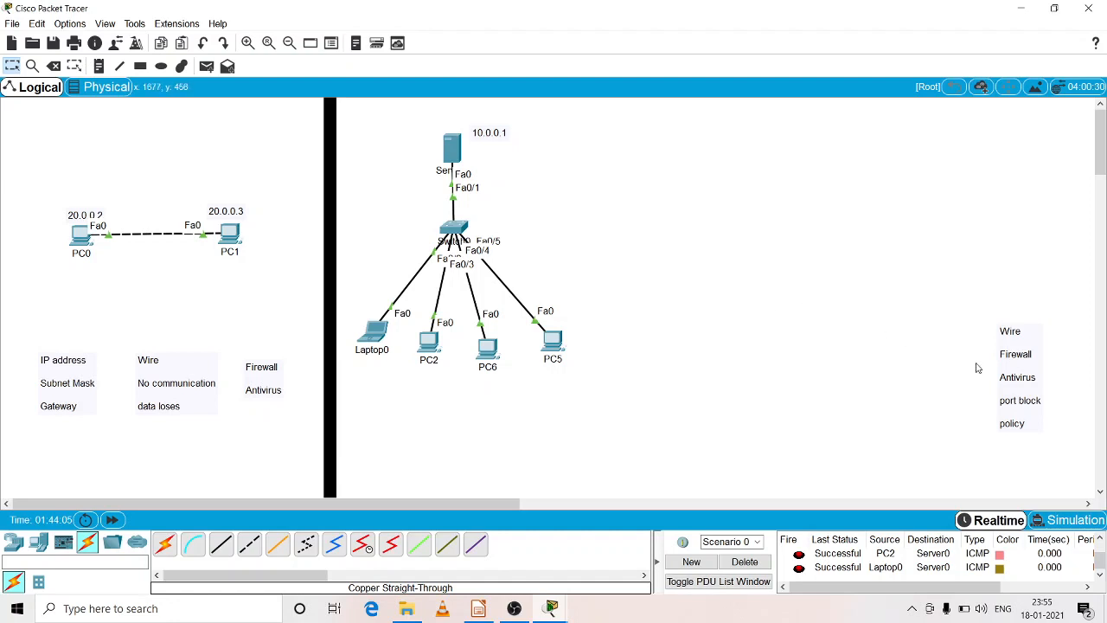
- Move the Wire, Firewall, Antivirus, port block and policy note closer to the server network
{"action": "mouse_move", "coordinate": [1020, 374]}
{"action": "left_mouse_down"}
{"action": "mouse_move", "coordinate": [781, 259]}
{"action": "mouse_move", "coordinate": [739, 256]}
{"action": "left_mouse_up"}
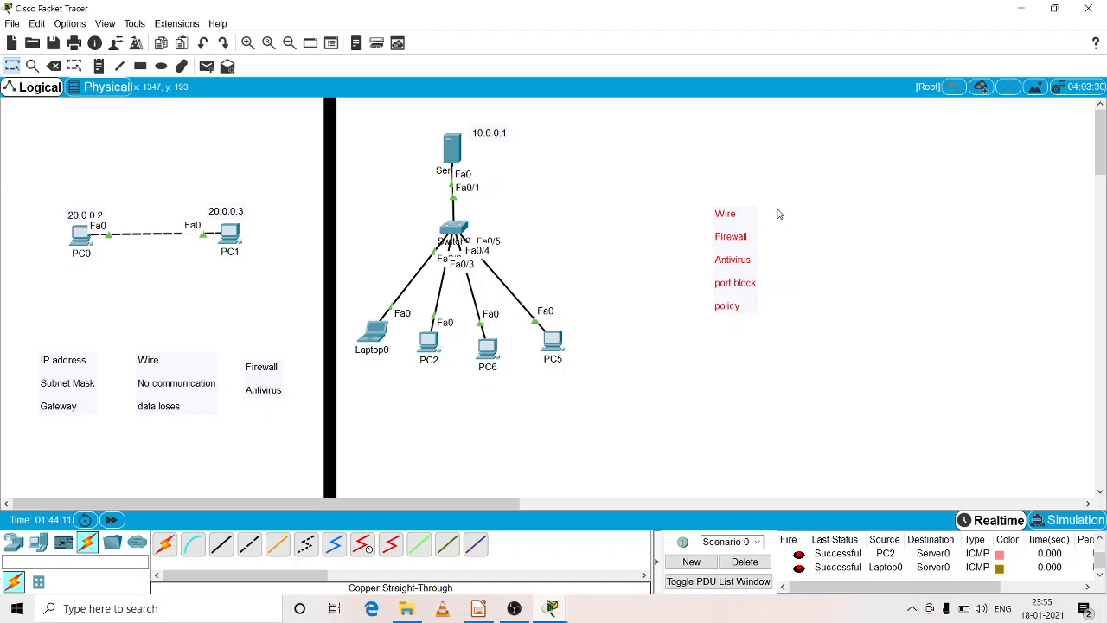